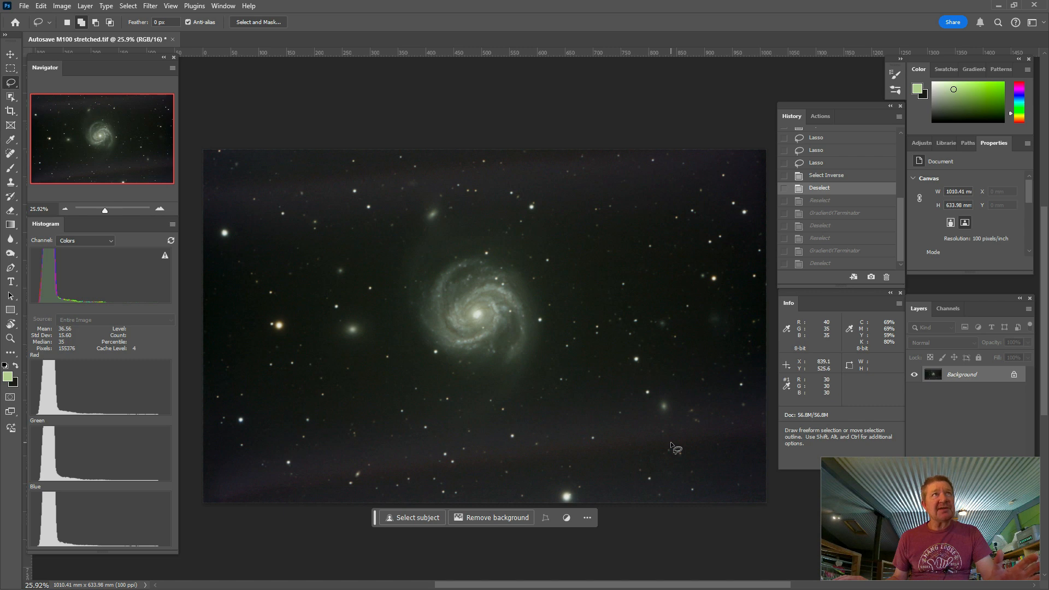
Step: Restore the last selection covering the sky background and excluding the stars and galaxies
left_click(132, 9)
left_click(142, 41)
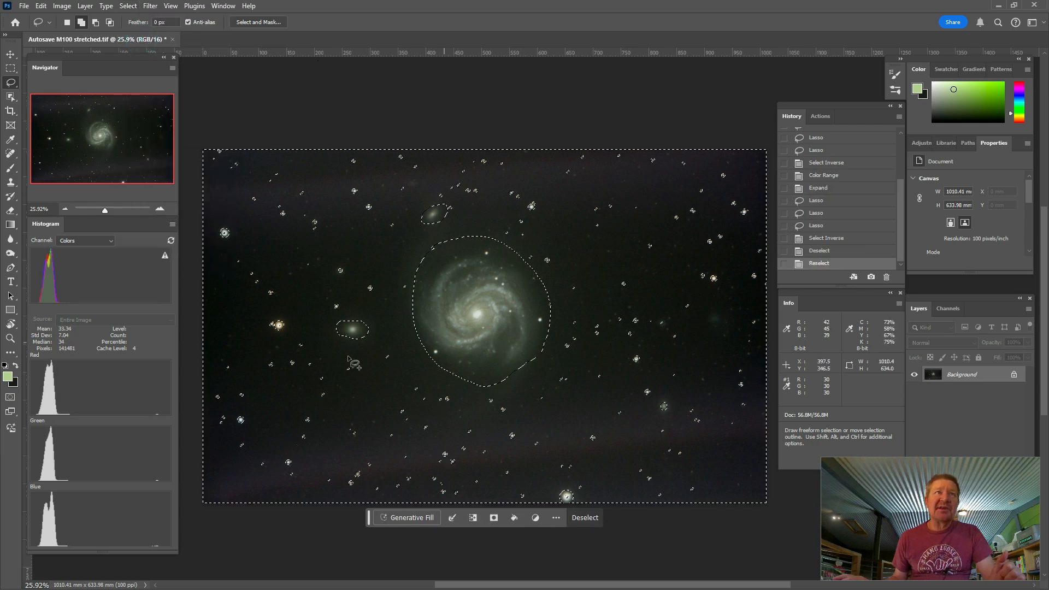
left_click_drag(105, 210, 114, 210)
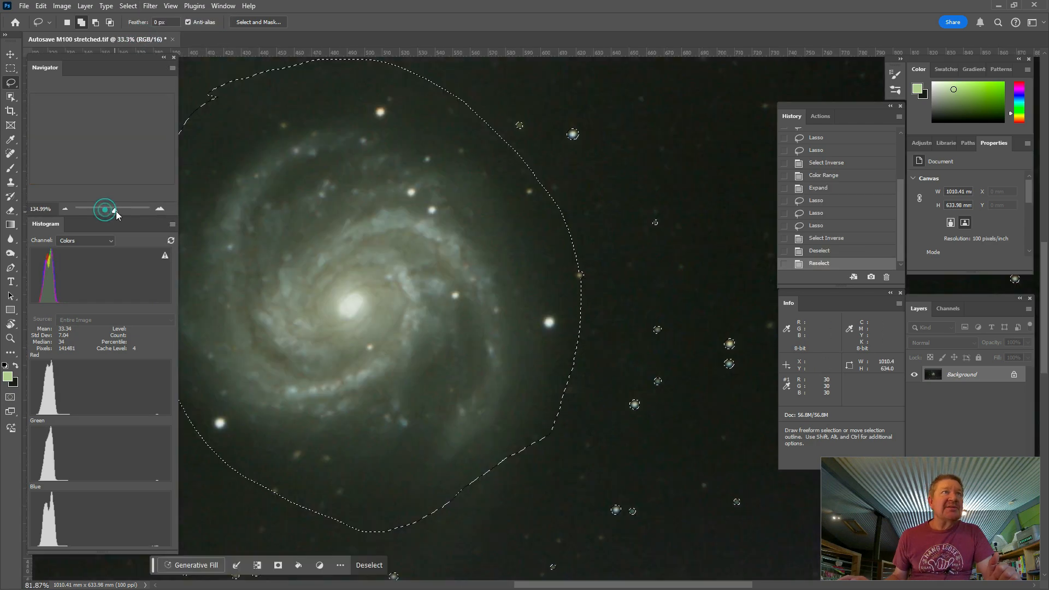
mouse_move(103, 137)
left_mouse_down()
mouse_move(49, 142)
mouse_move(56, 117)
mouse_move(98, 124)
left_mouse_up()
left_click_drag(114, 210, 103, 211)
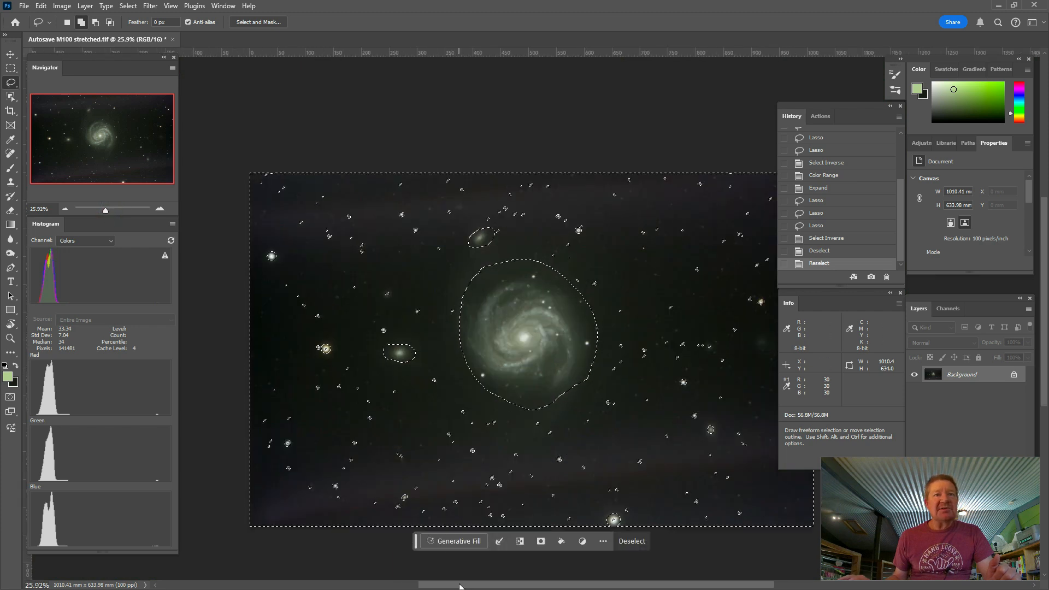
left_click_drag(460, 586, 483, 586)
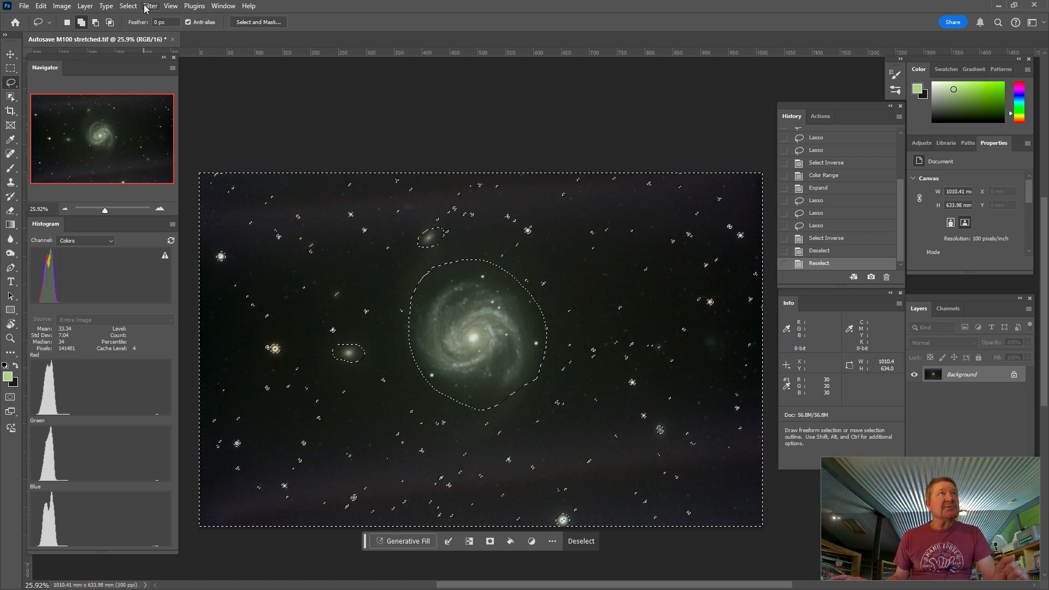
Step: Apply GradientXTerminator to the selected background with Medium detail, High aggressiveness and background color balancing, and clear the selection
left_click(147, 7)
mouse_move(165, 244)
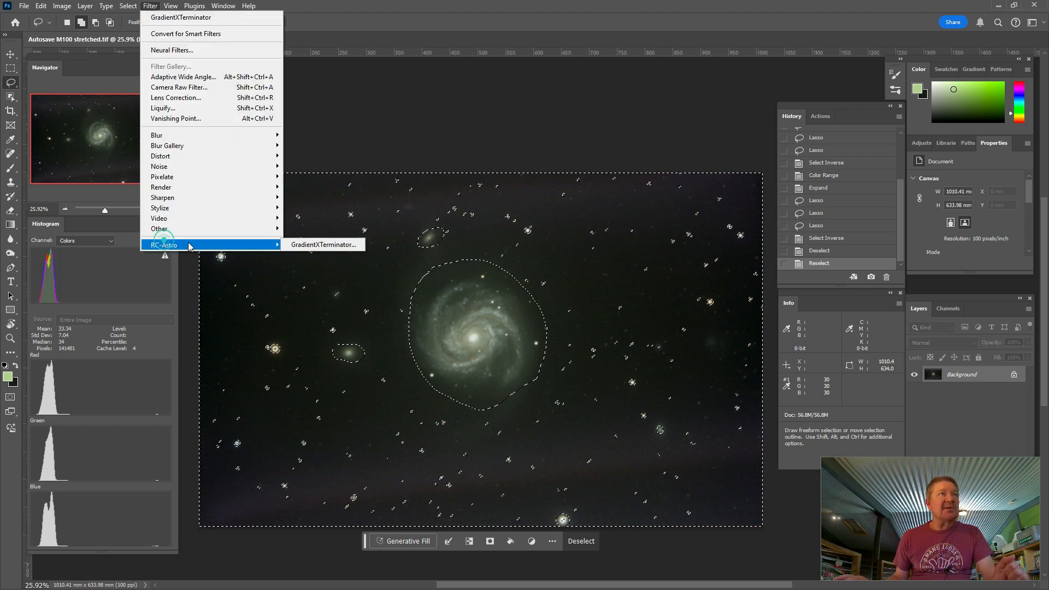
left_click(307, 244)
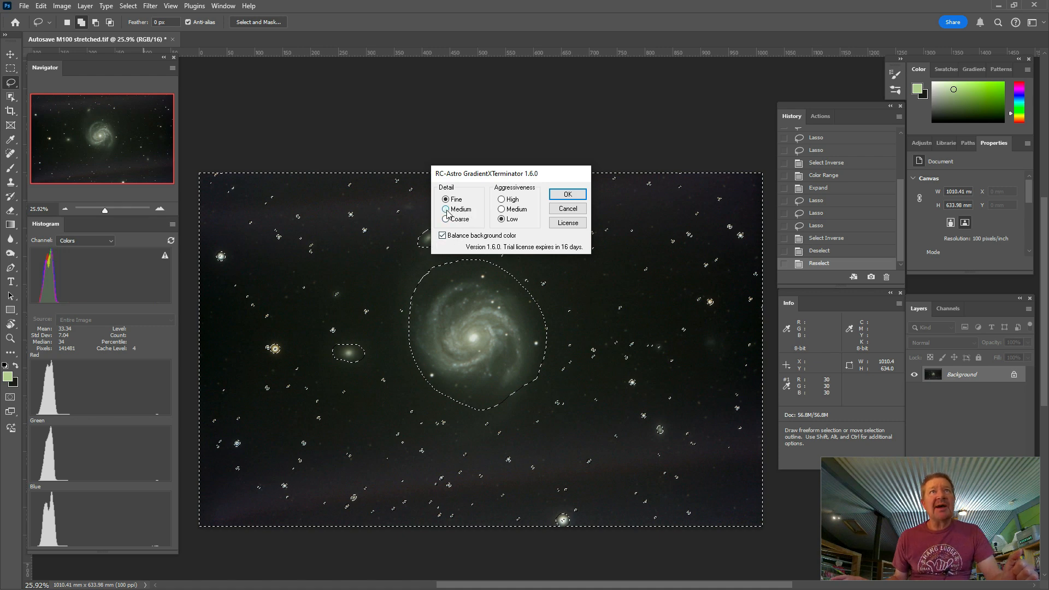
left_click(446, 210)
left_click(502, 200)
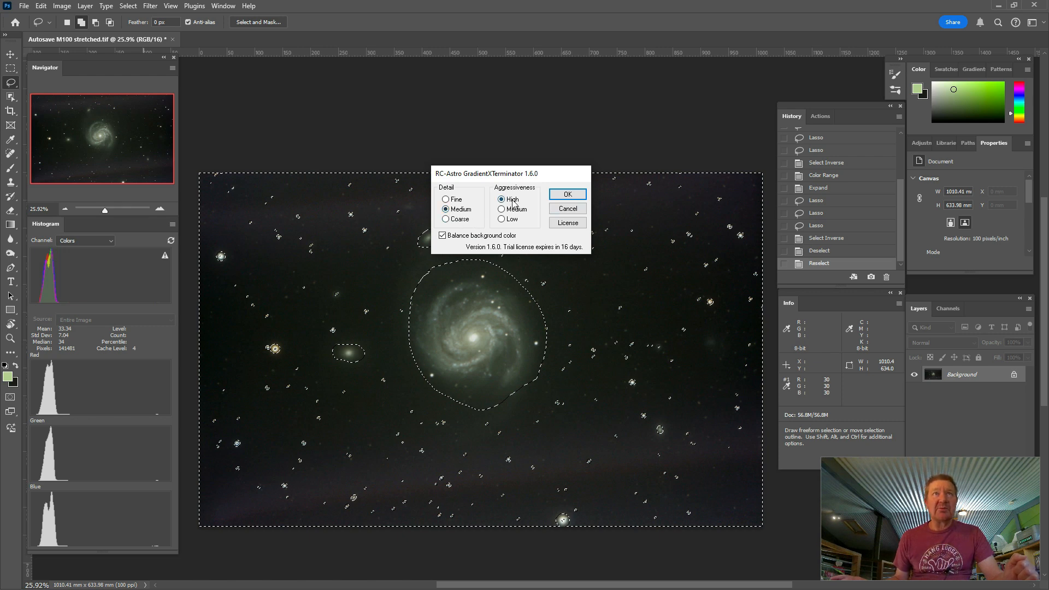
left_click(566, 196)
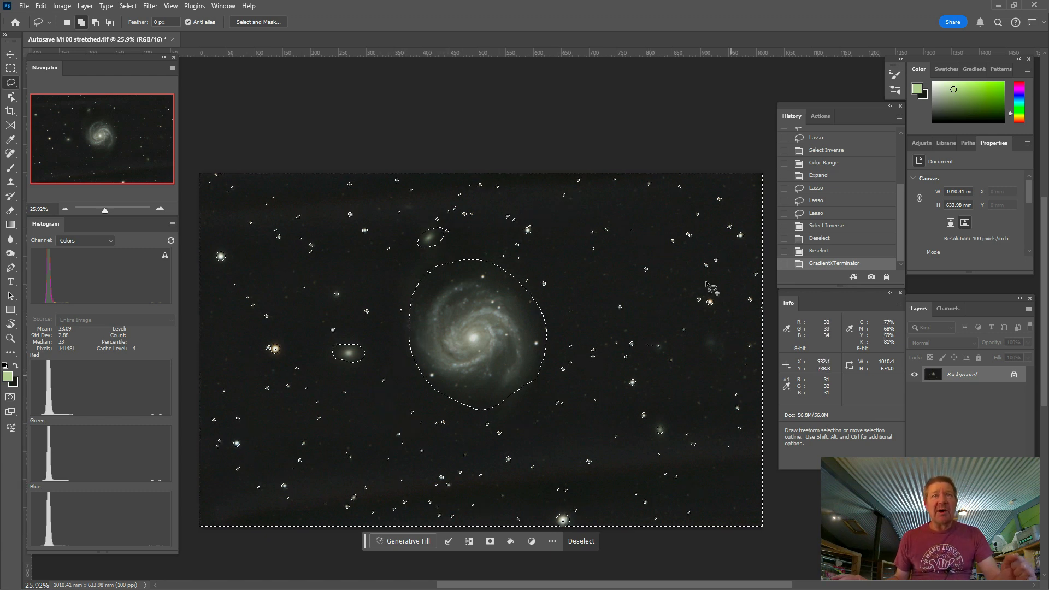
left_click(130, 6)
left_click(139, 27)
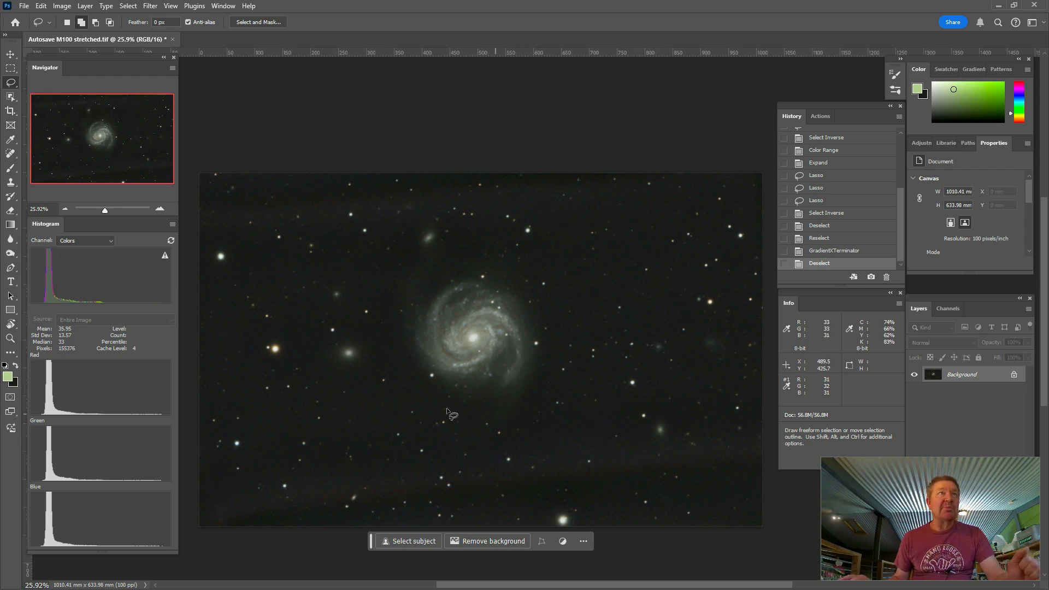
Step: Try GradientXTerminator with Fine detail and Low aggressiveness on the whole unselected image, and undo it
left_click(150, 6)
mouse_move(164, 245)
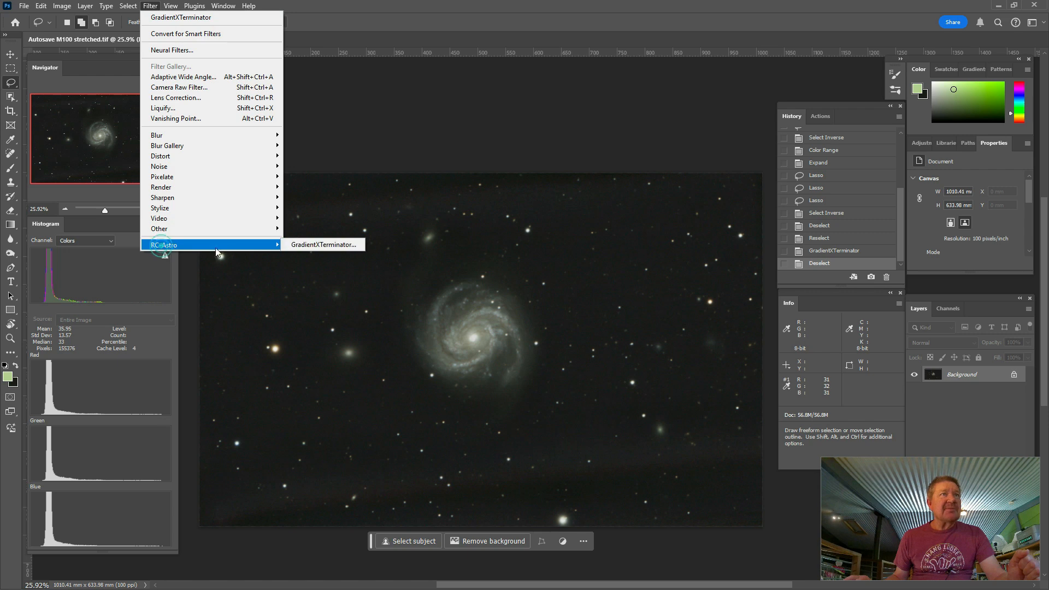
left_click(303, 245)
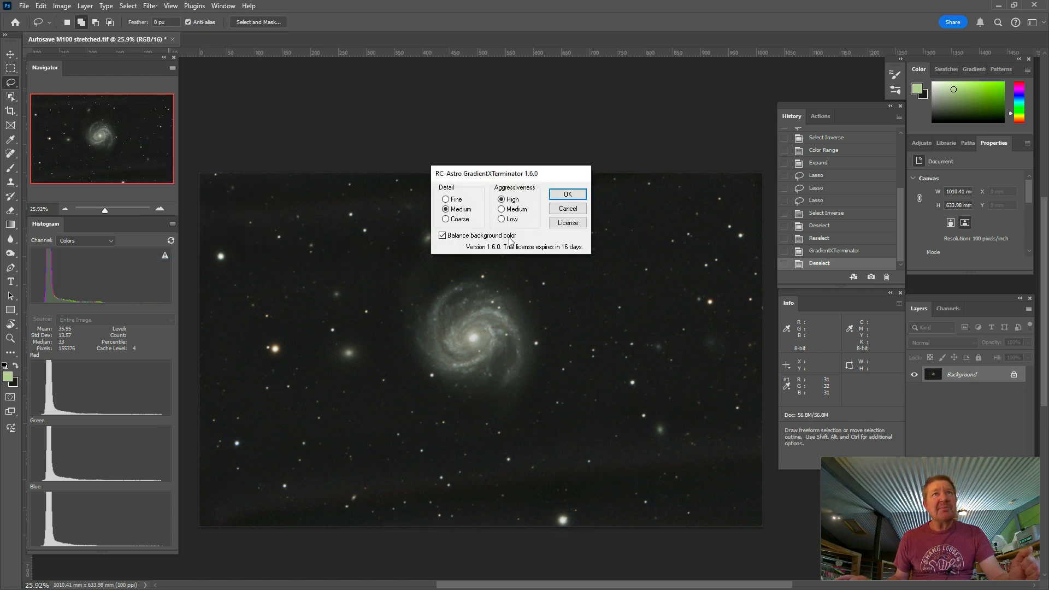
left_click(447, 200)
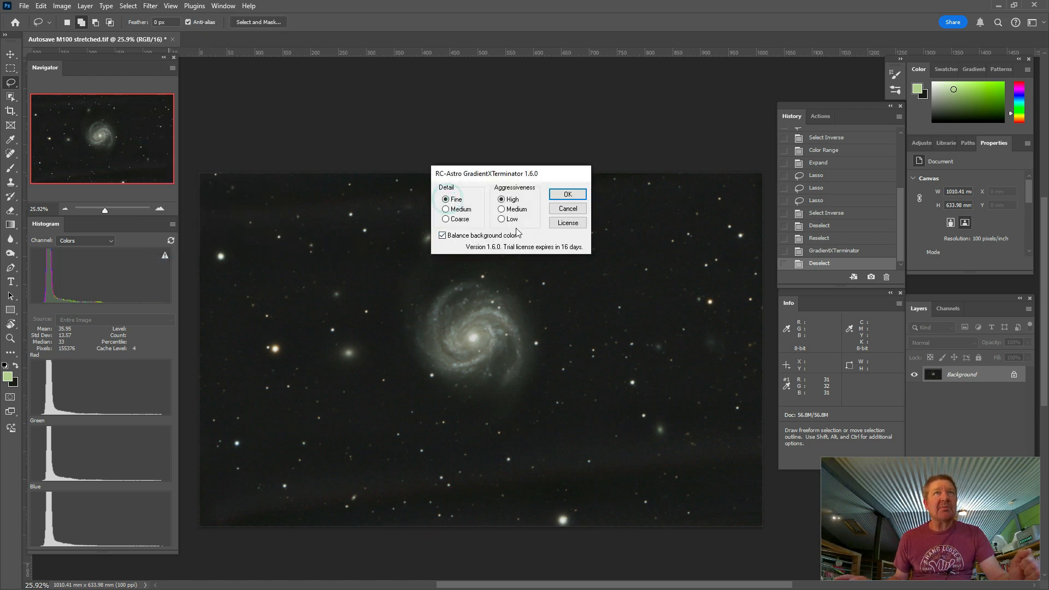
left_click(502, 220)
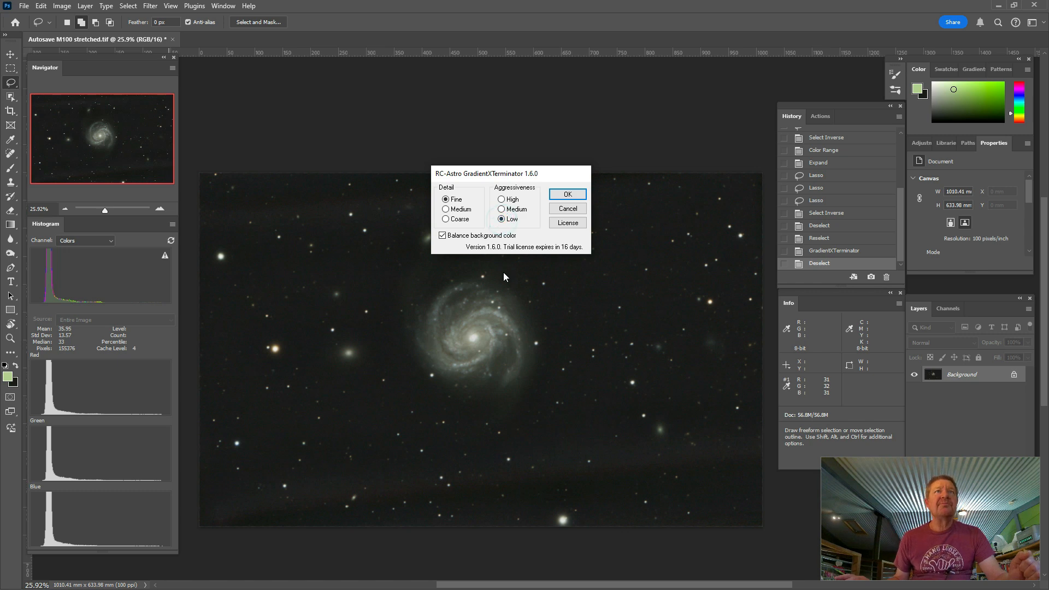
left_click(568, 194)
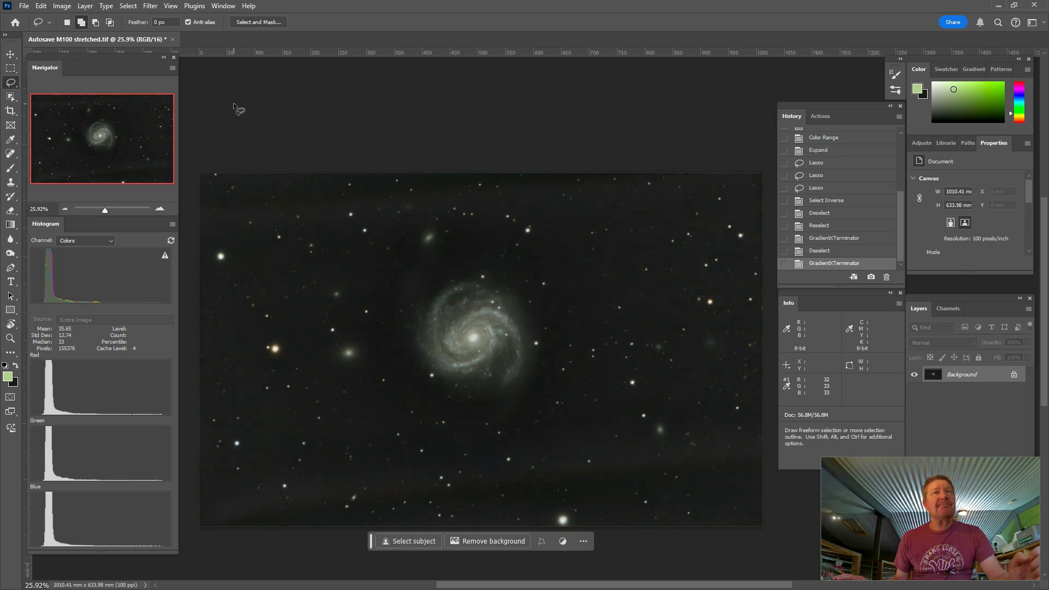
left_click(48, 7)
left_click(43, 13)
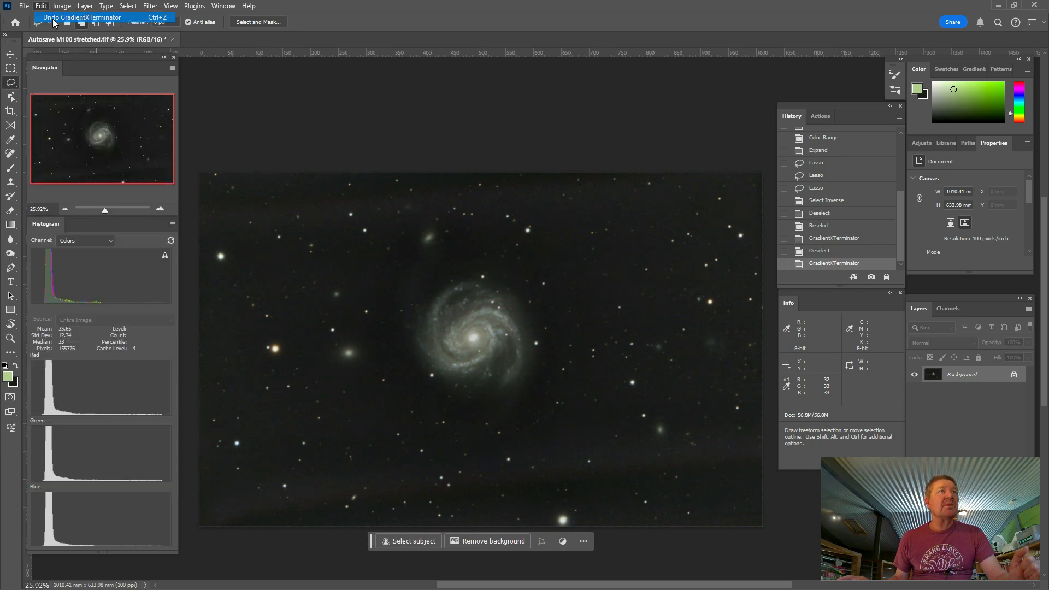
Step: Reselect the sky background, apply GradientXTerminator with Fine detail and Low aggressiveness, and clear the selection
left_click(137, 10)
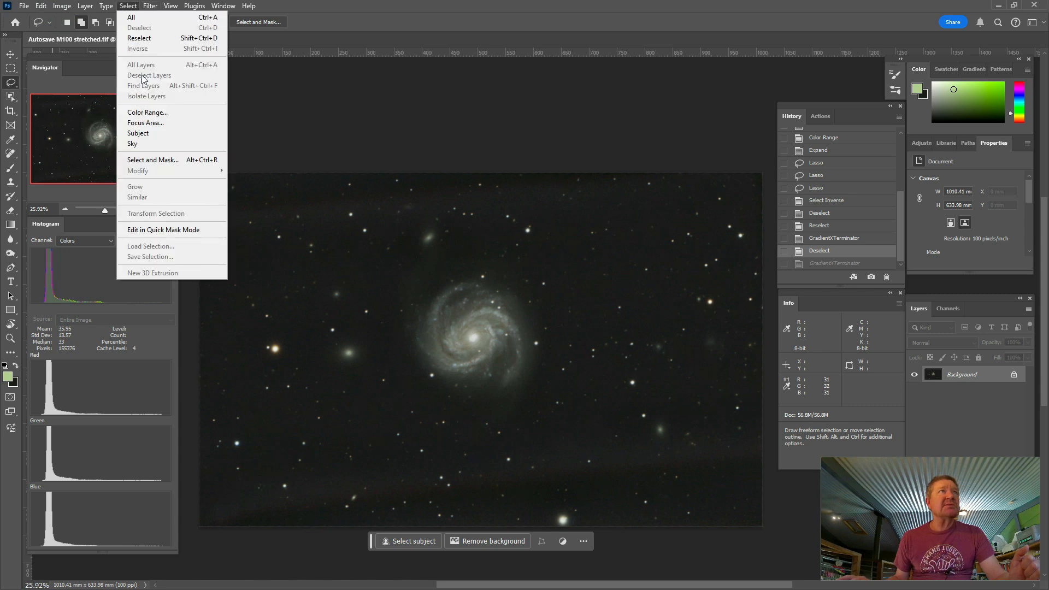
left_click(142, 40)
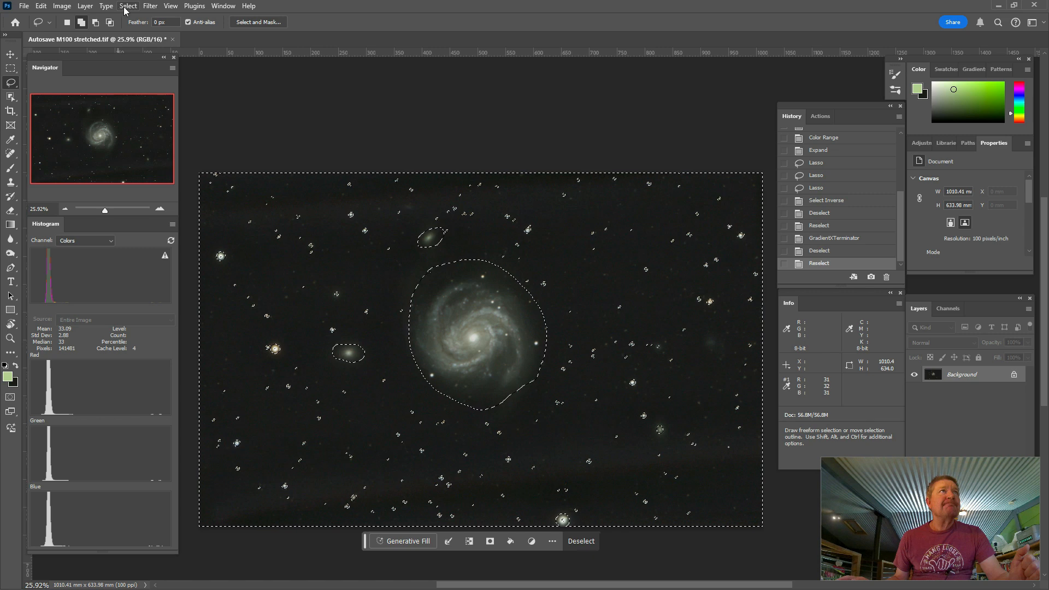
left_click(149, 6)
mouse_move(162, 245)
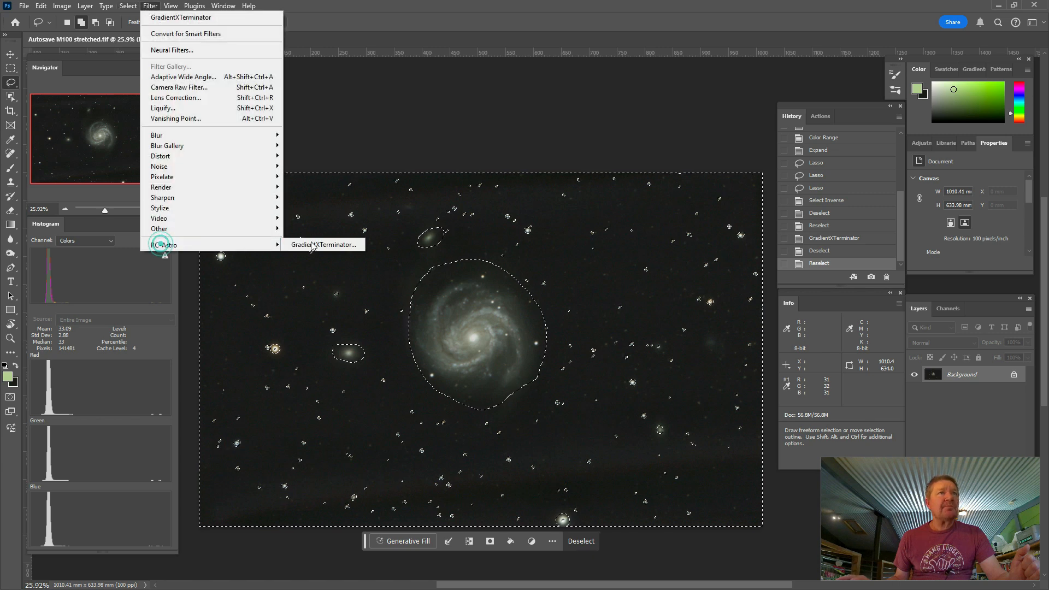
left_click(323, 245)
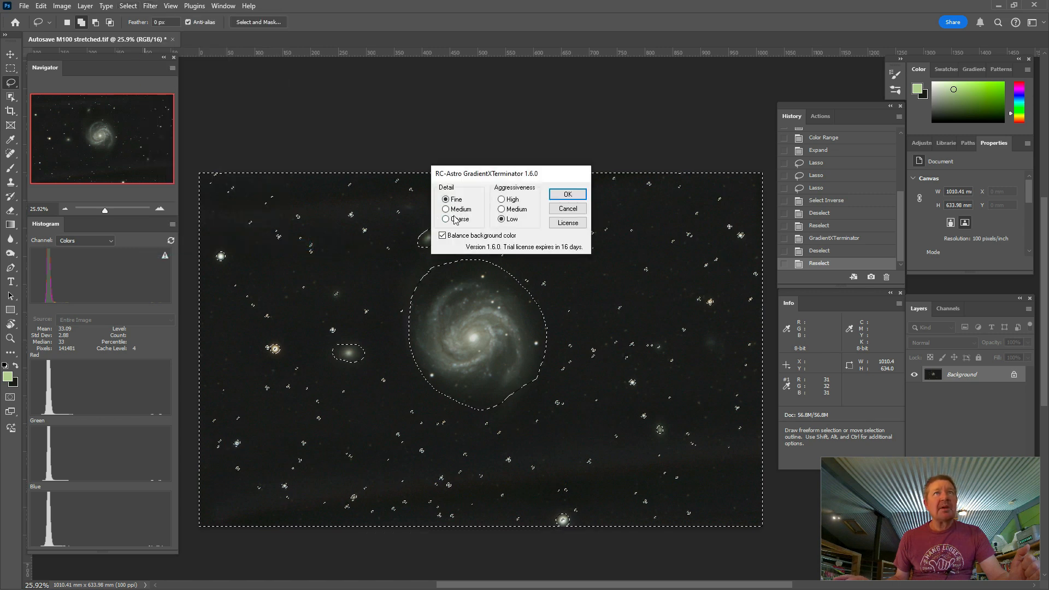
left_click(568, 194)
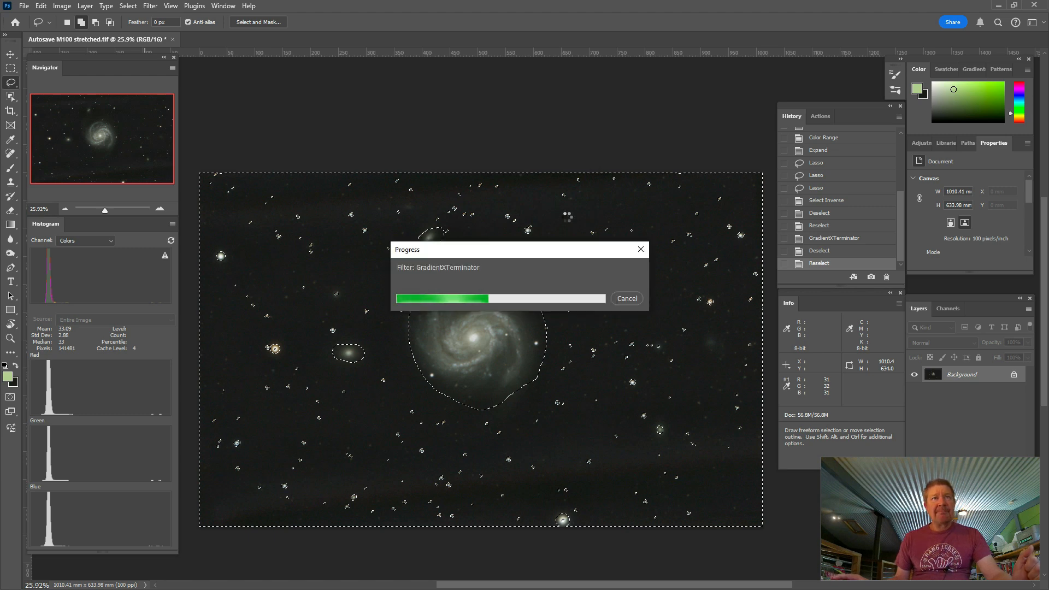
left_click(128, 6)
left_click(140, 29)
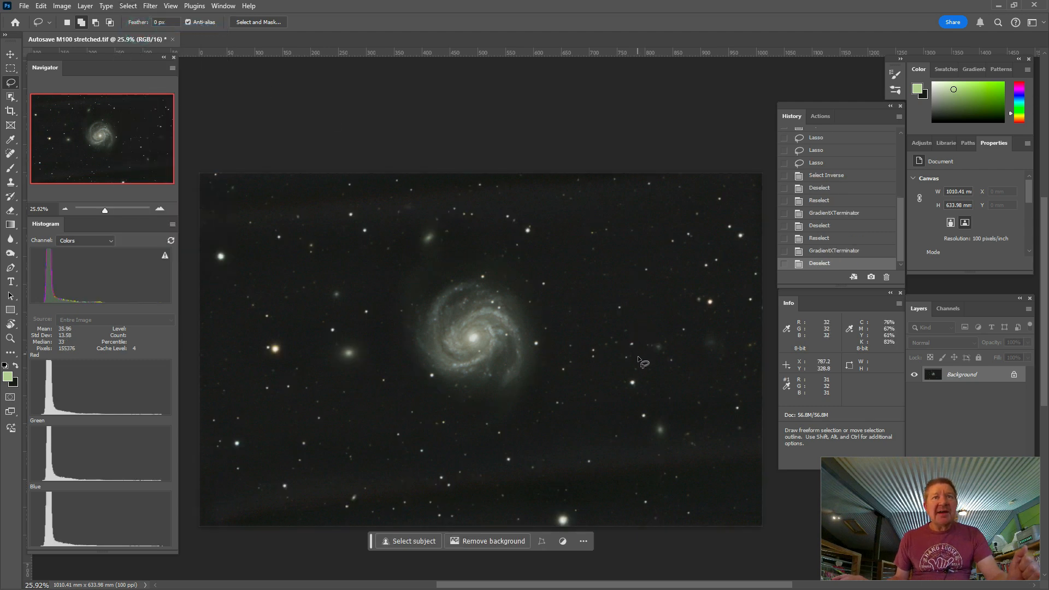
scroll(638, 359, "down", 1)
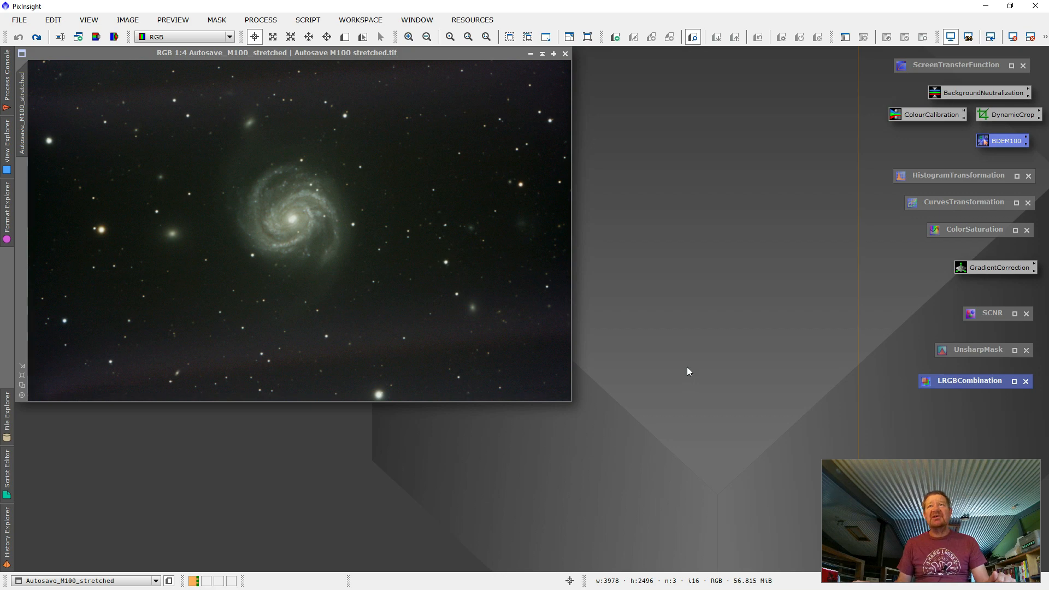
Step: Switch to PixInsight and apply BackgroundNeutralization to the stretched M100 image with itself as reference and an upper limit of 0.1
double_click(979, 94)
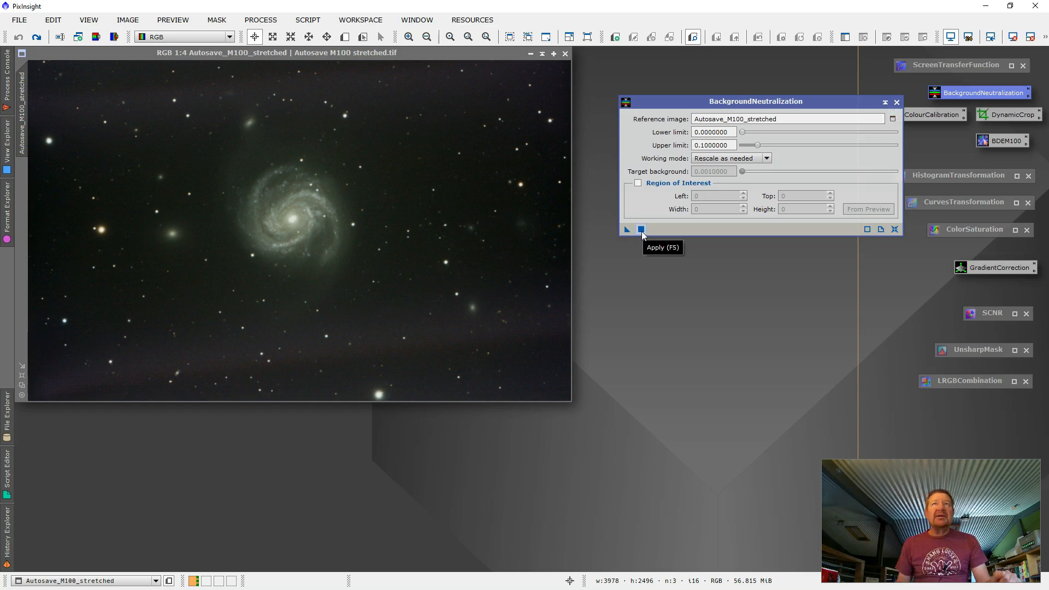
left_click(642, 230)
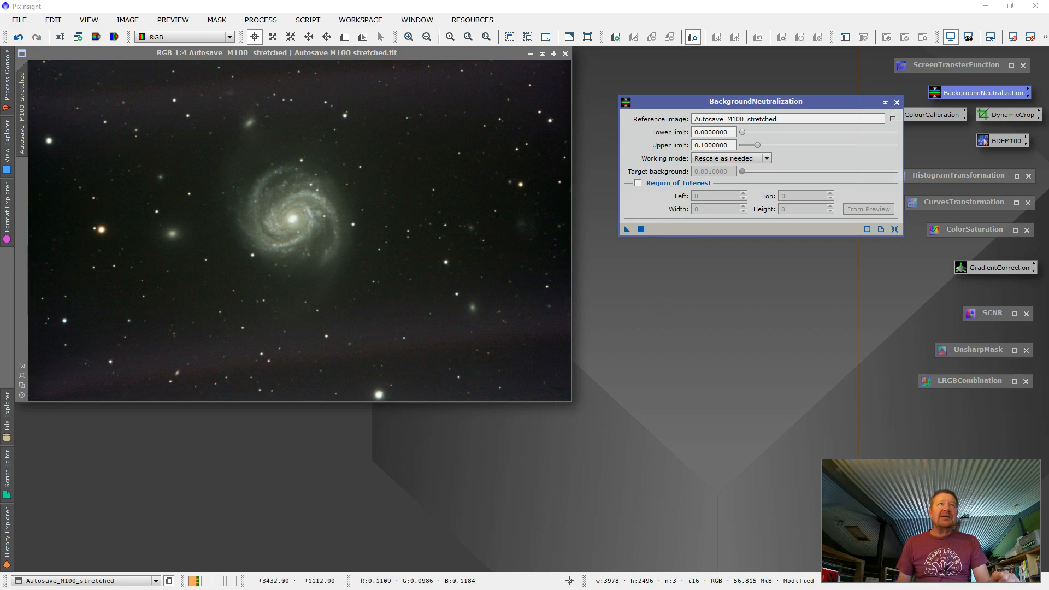
Step: Compare the image before and after neutralization by repeatedly undoing and redoing it, leave it undone, and close the BackgroundNeutralization dialog
left_click(18, 37)
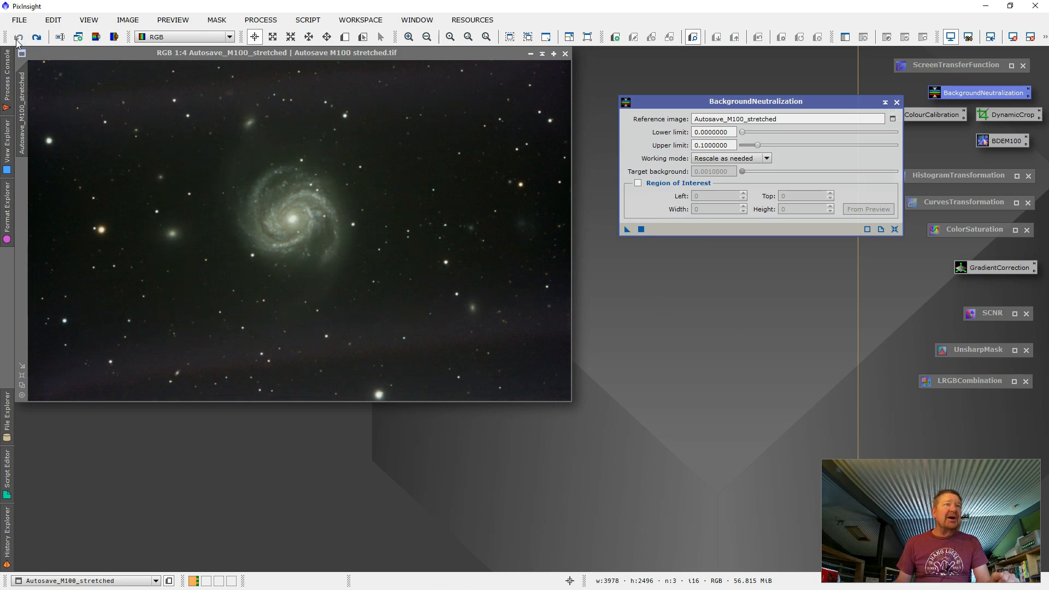
left_click(37, 37)
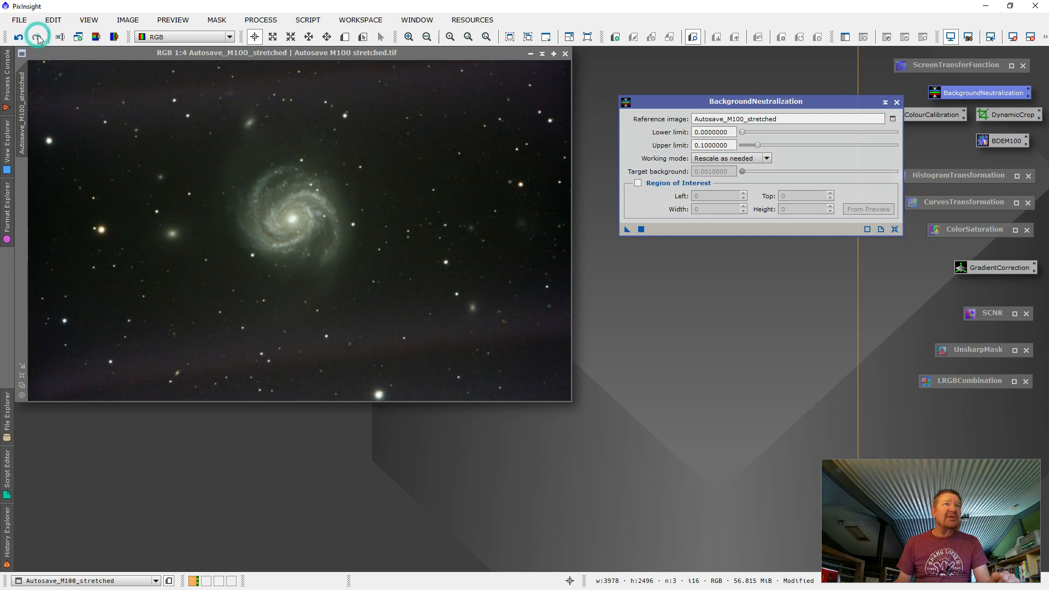
left_click(19, 38)
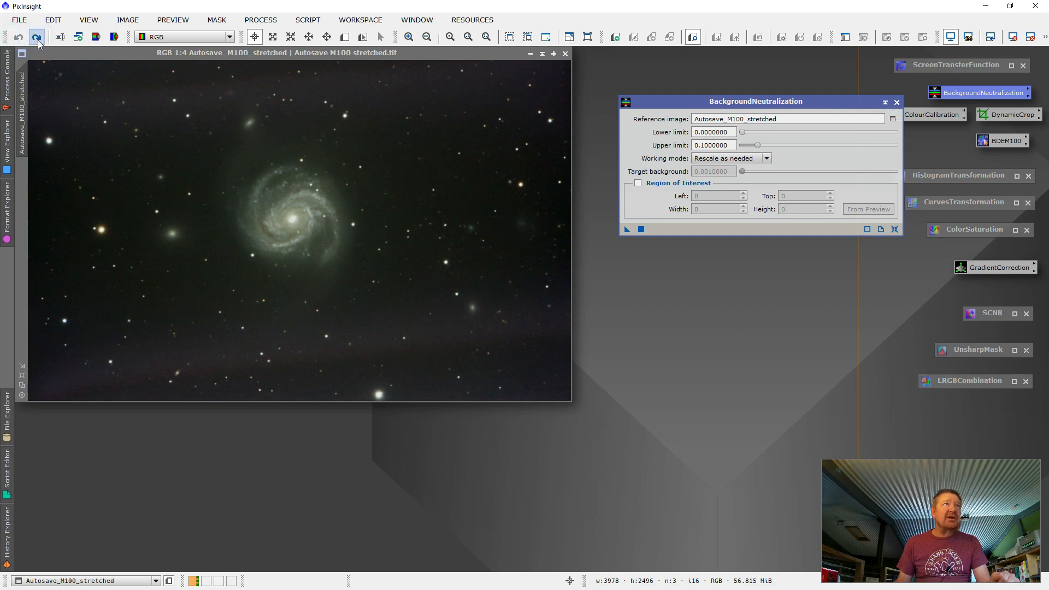
left_click(37, 40)
left_click(18, 37)
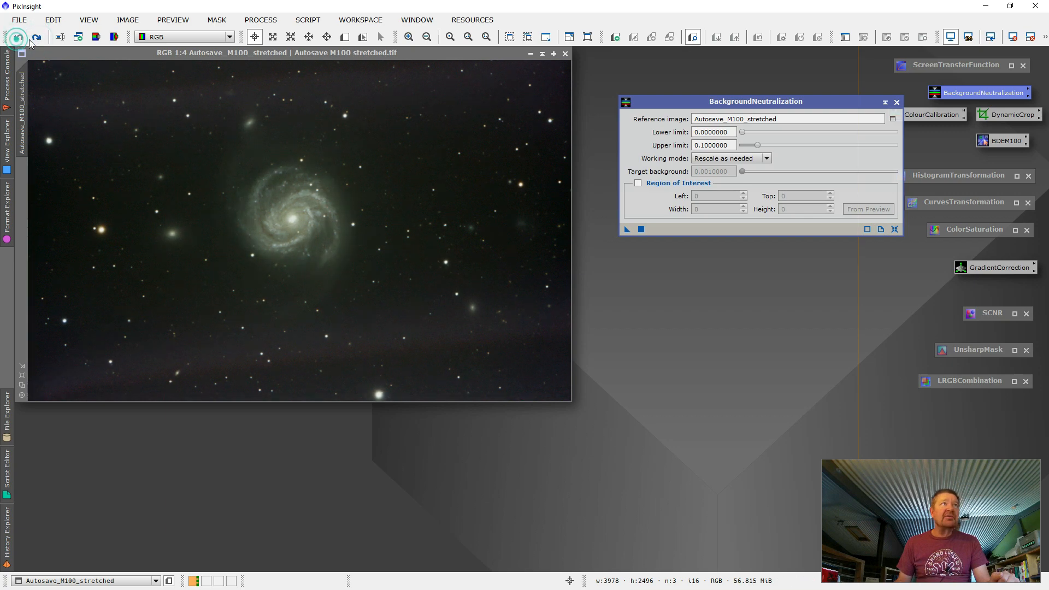
left_click(37, 39)
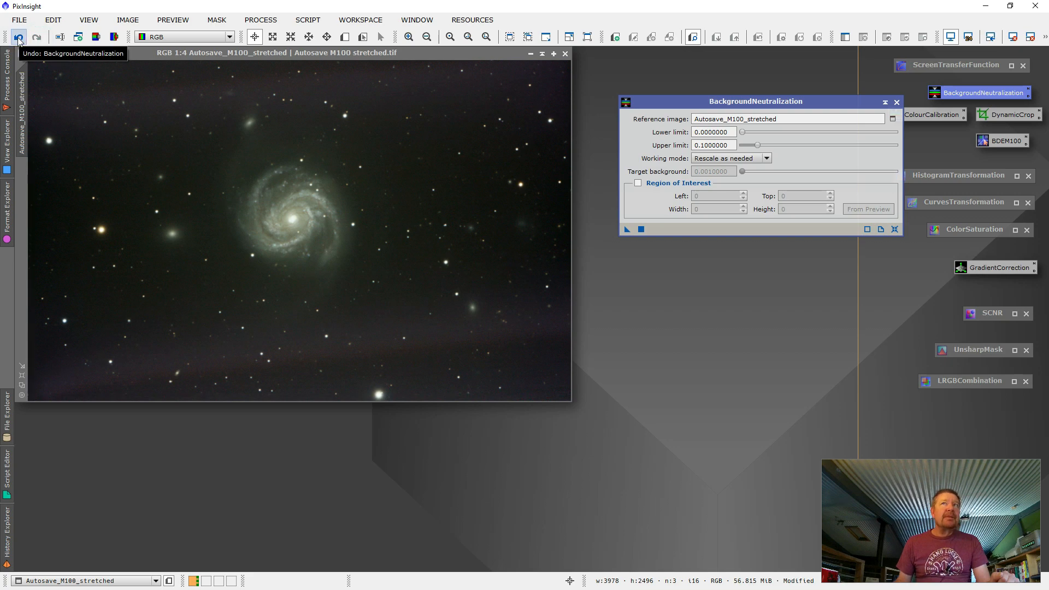
left_click(18, 38)
left_click(36, 37)
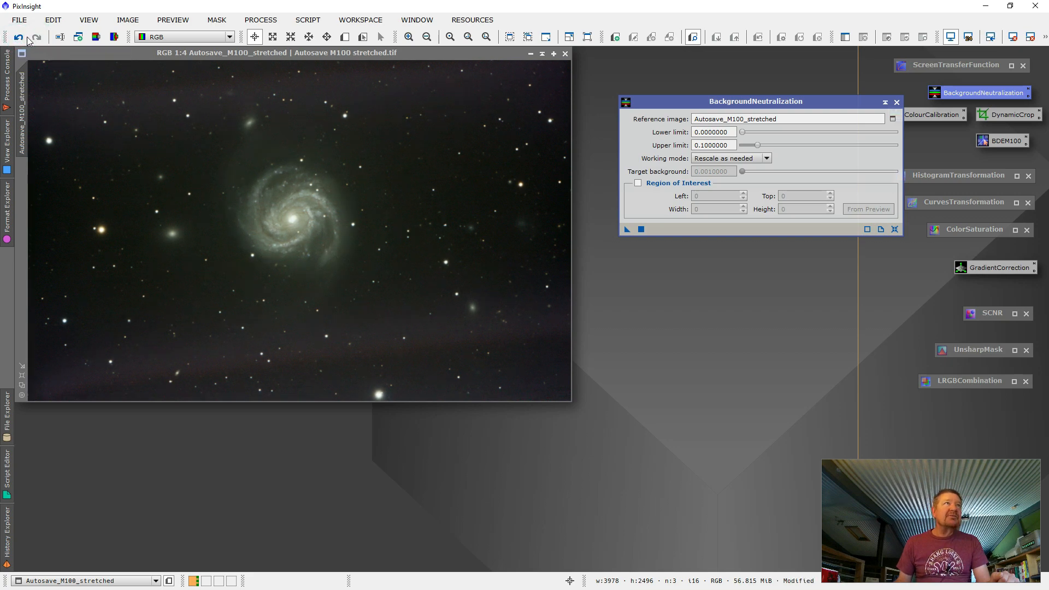
left_click(19, 38)
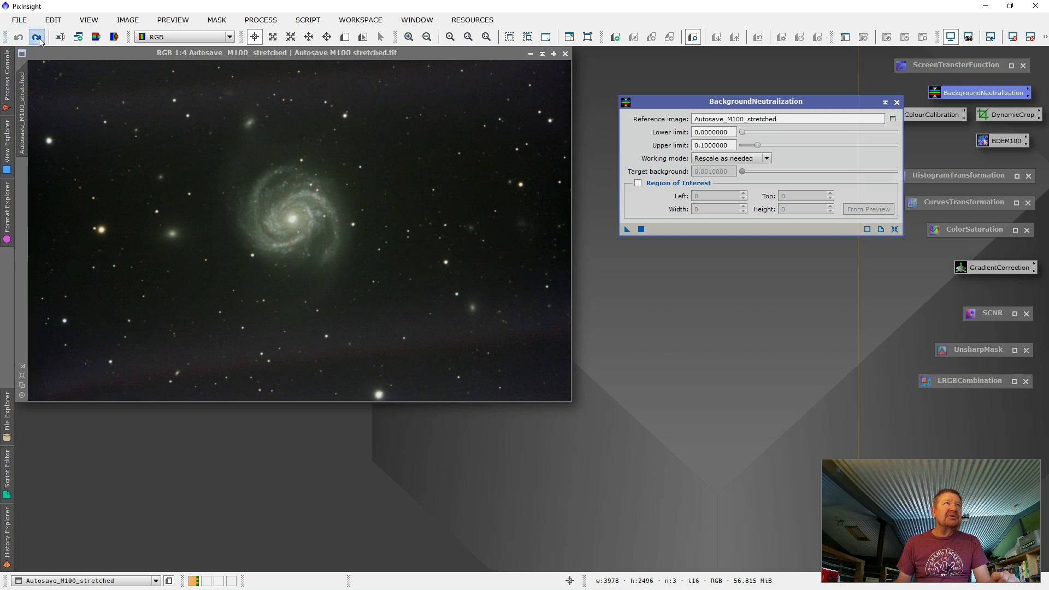
left_click(37, 37)
left_click(19, 38)
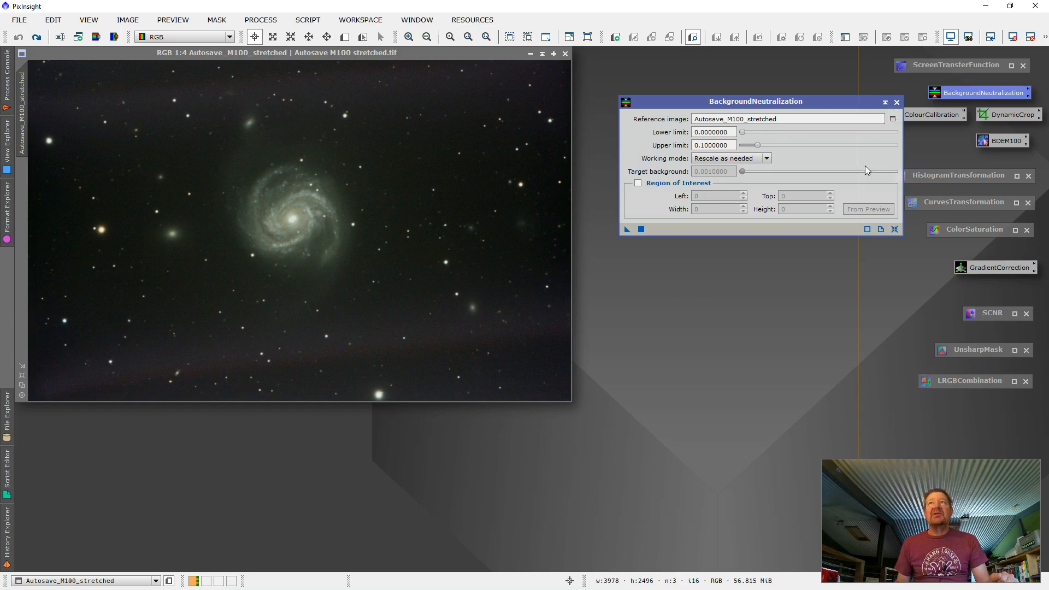
left_click(896, 103)
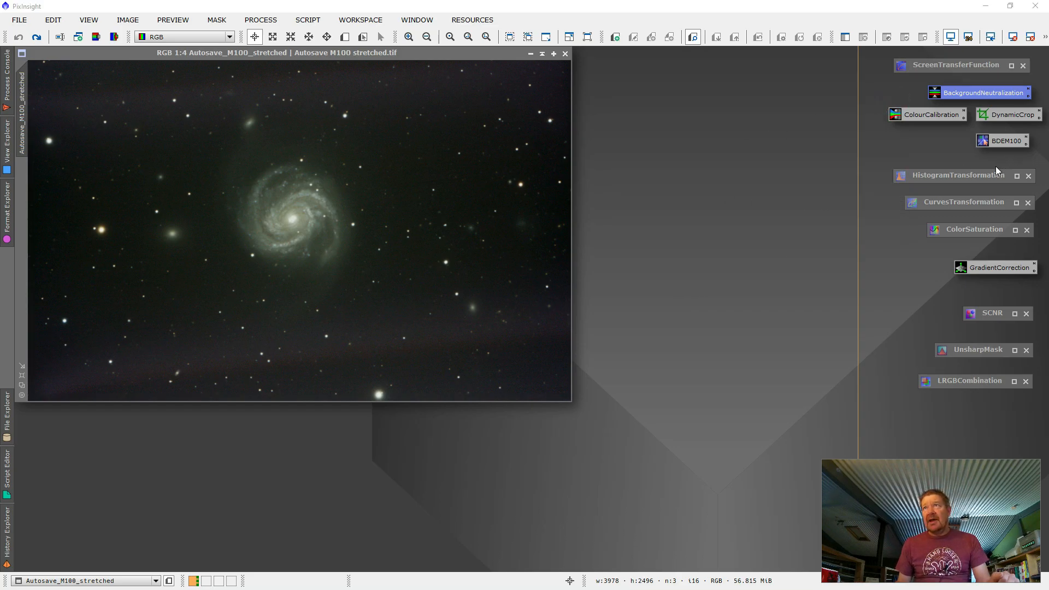
Step: Load the saved BDEM100 DynamicBackgroundExtraction samples onto the stretched M100 image, check the sample generation settings, and run the extraction with Subtraction correction
double_click(1007, 140)
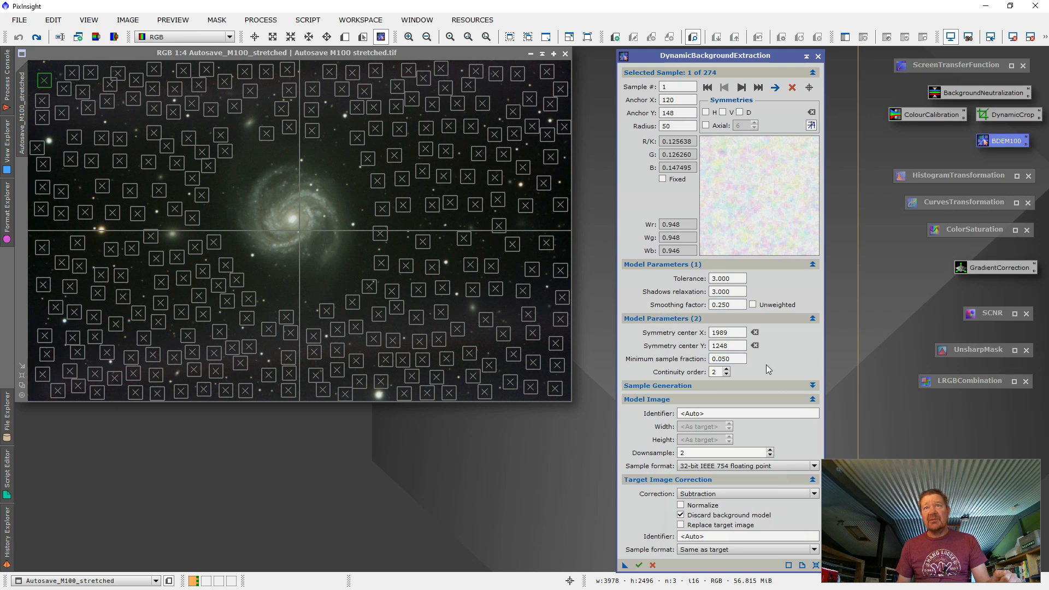
left_click(812, 386)
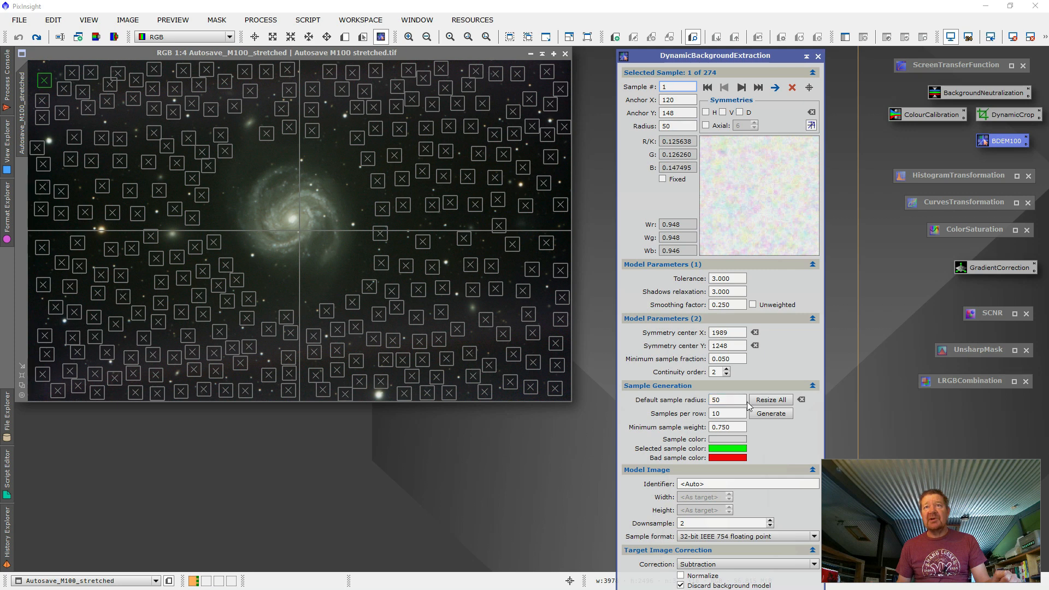
left_click(813, 385)
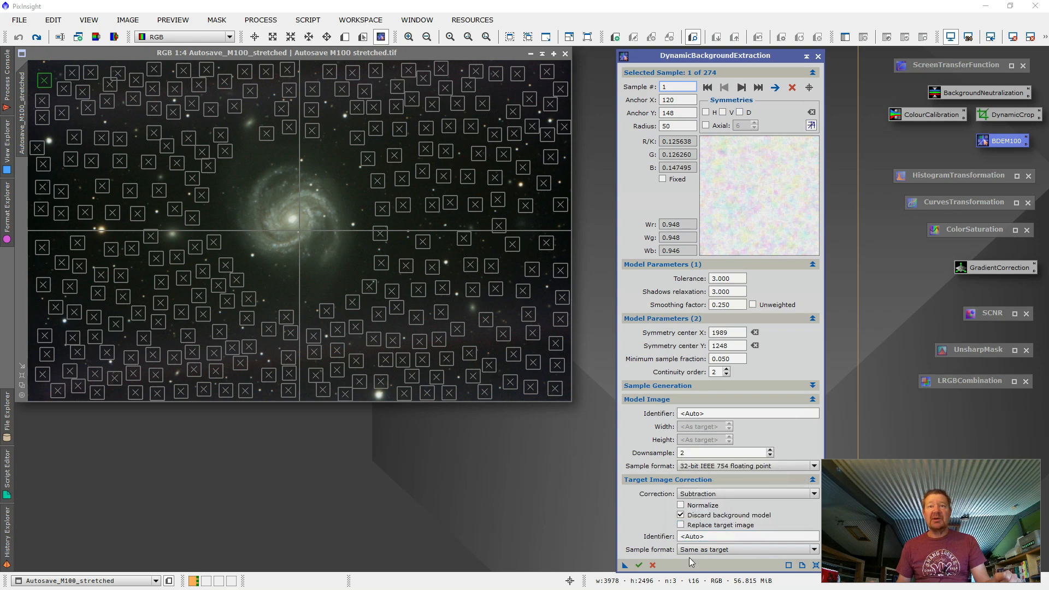
left_click(639, 565)
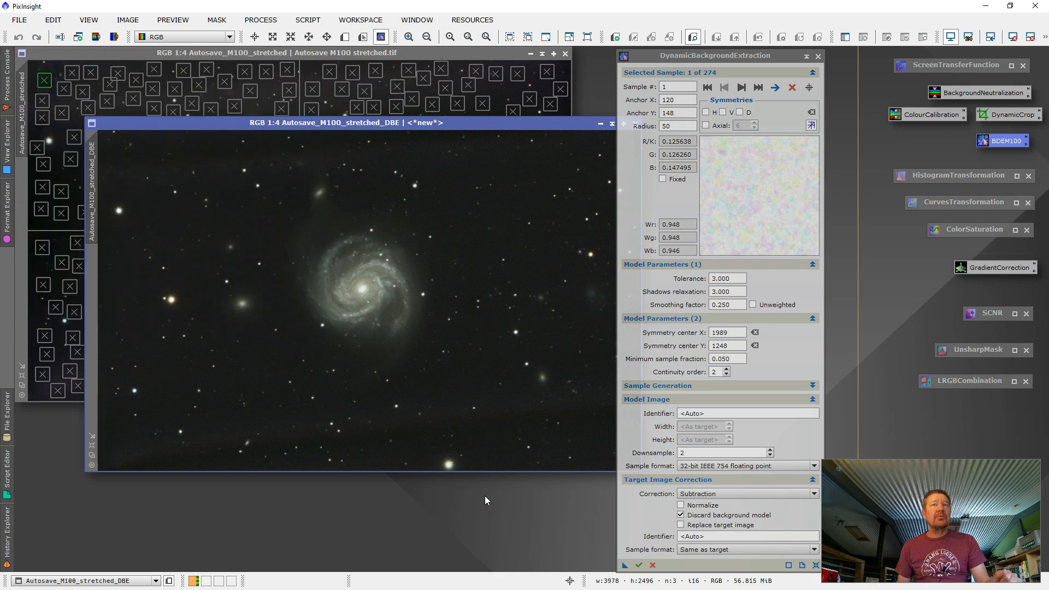
Step: Collapse the DynamicBackgroundExtraction dialog, park it with the other process windows, and move the background-extracted image over the original
left_click_drag(514, 122, 475, 84)
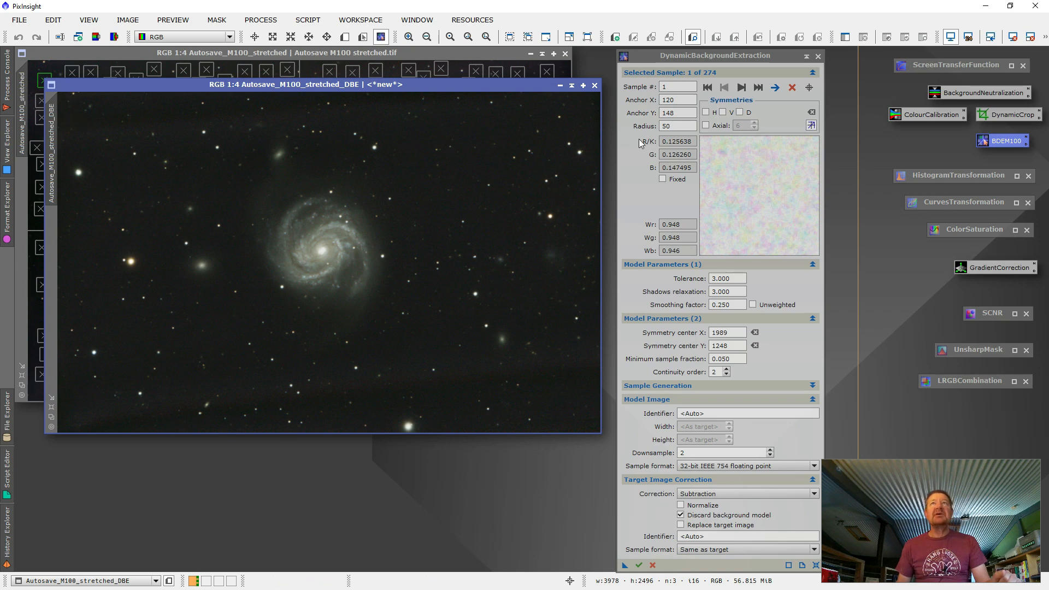
left_click(807, 56)
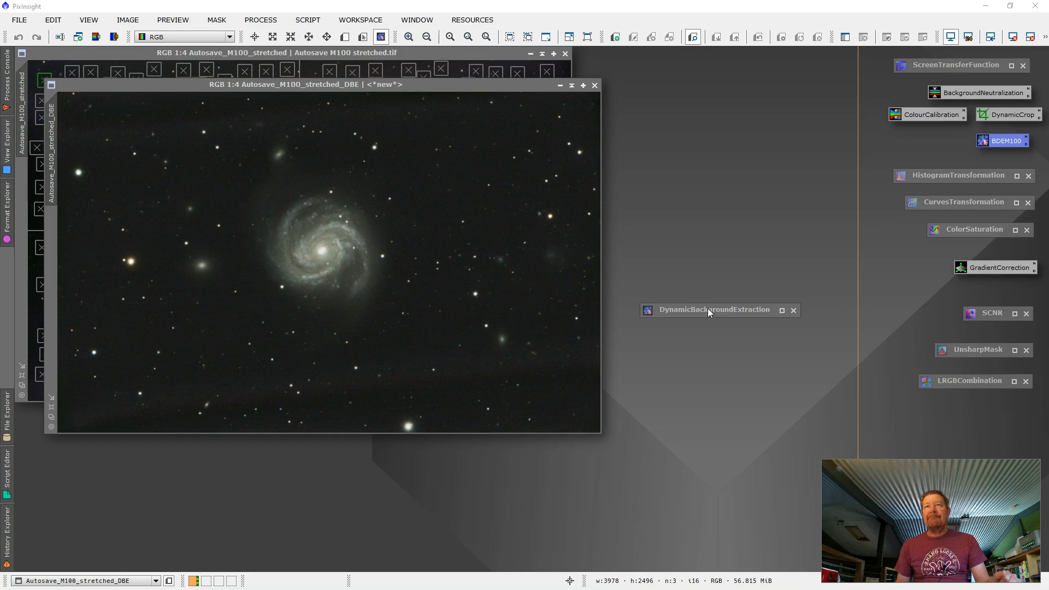
left_click_drag(709, 310, 939, 428)
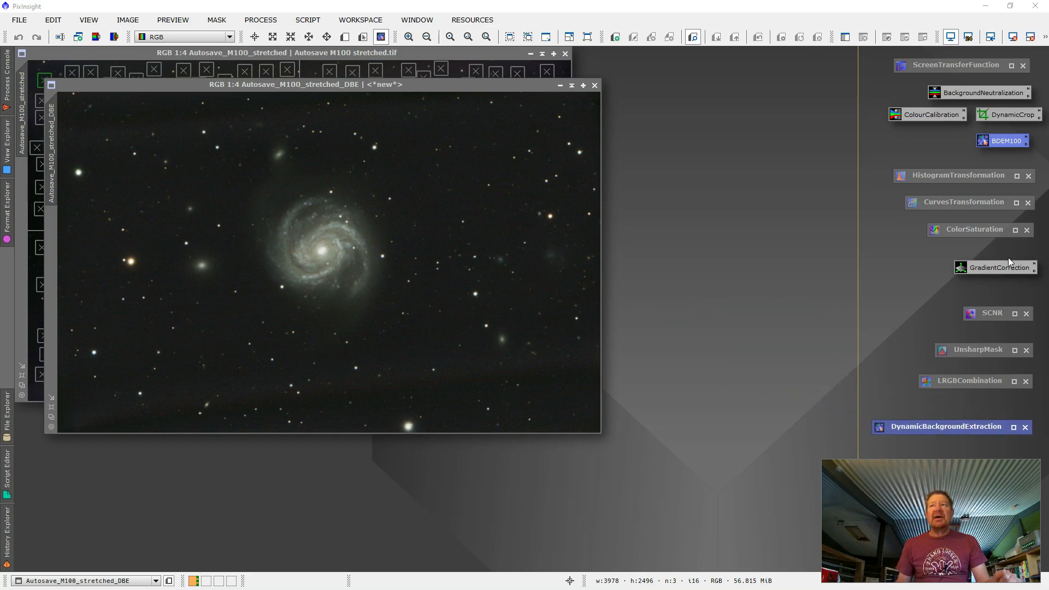
left_click_drag(428, 89, 416, 68)
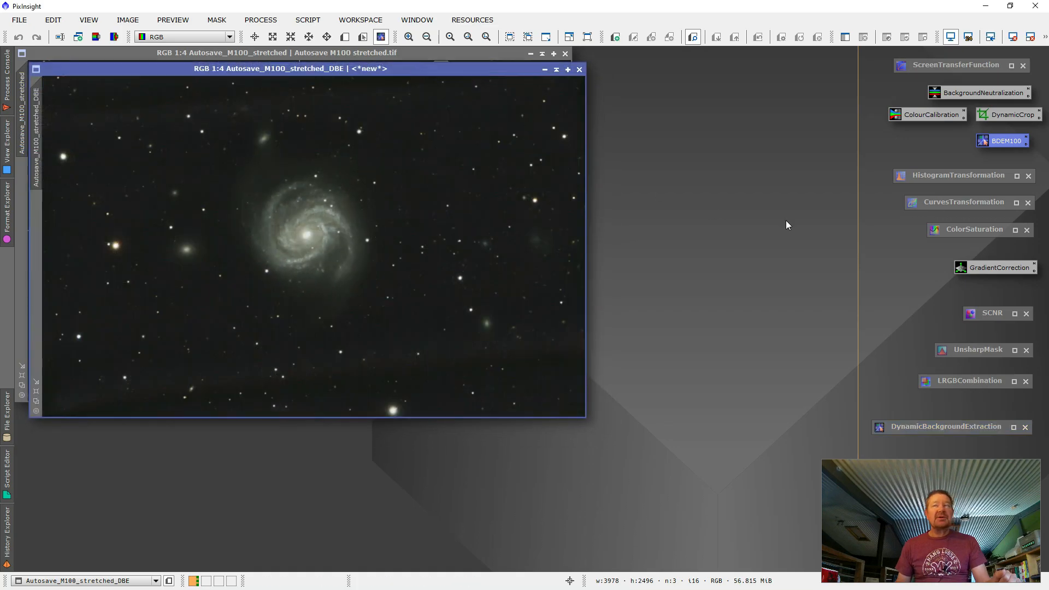
Step: Apply GradientCorrection to the background-extracted M100 image with a low threshold of 0.39 and a scale of 1.00
double_click(1003, 268)
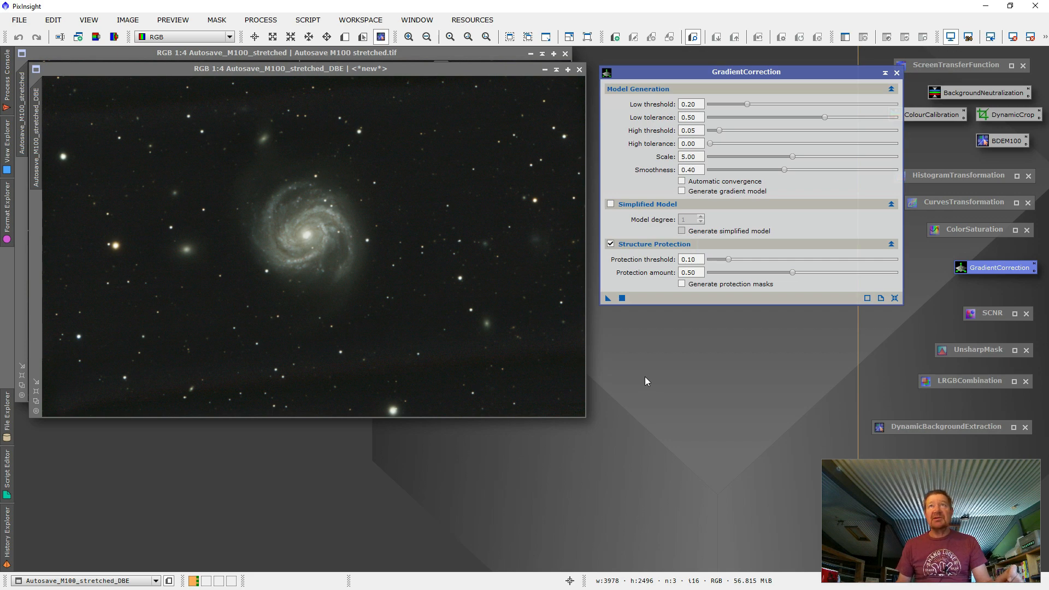
left_click_drag(749, 104, 775, 105)
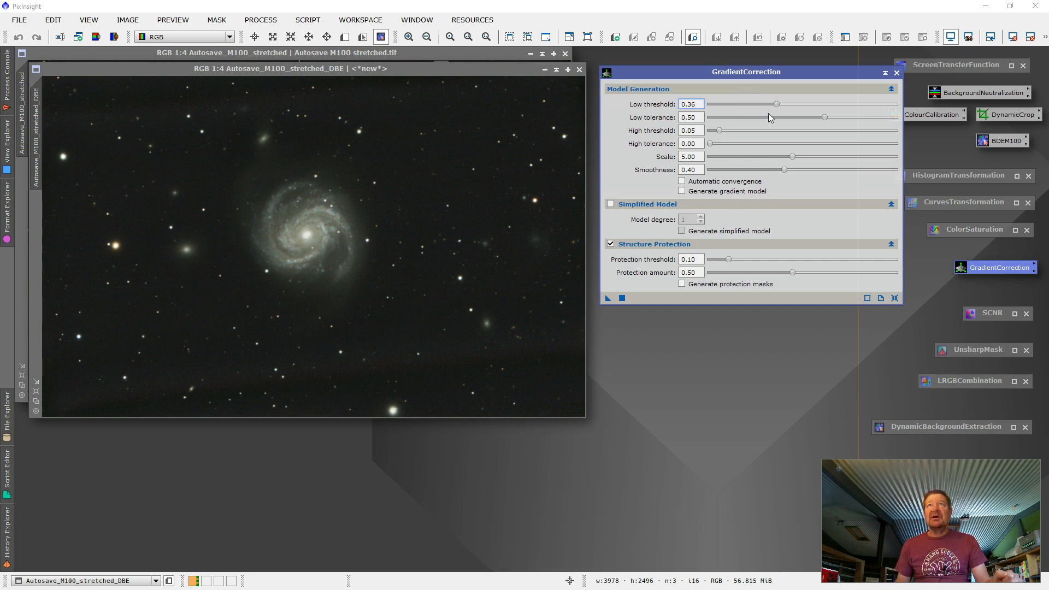
left_click_drag(780, 104, 784, 105)
left_click_drag(793, 157, 710, 158)
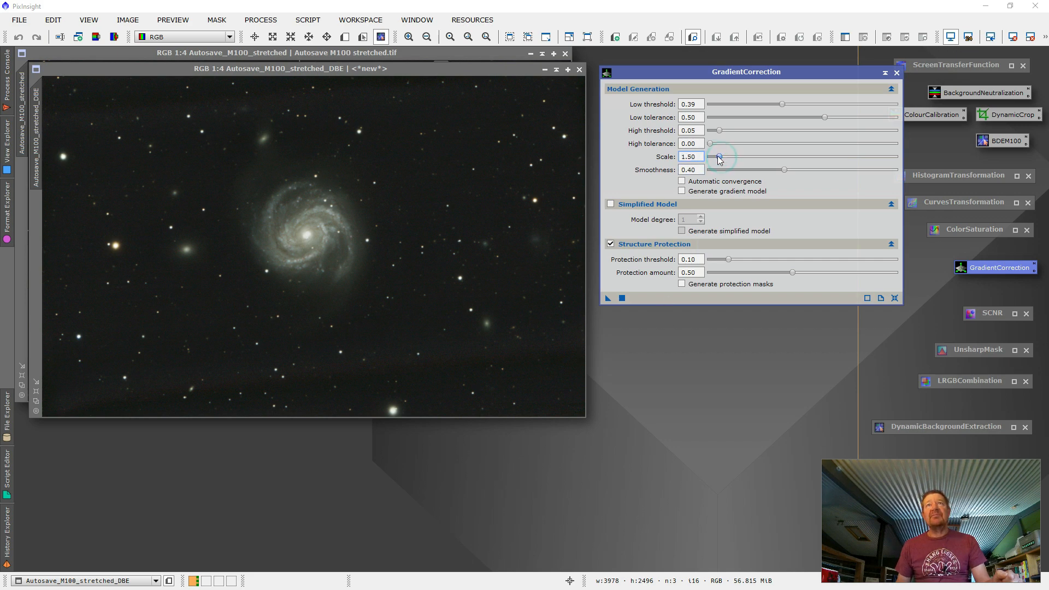
double_click(690, 158)
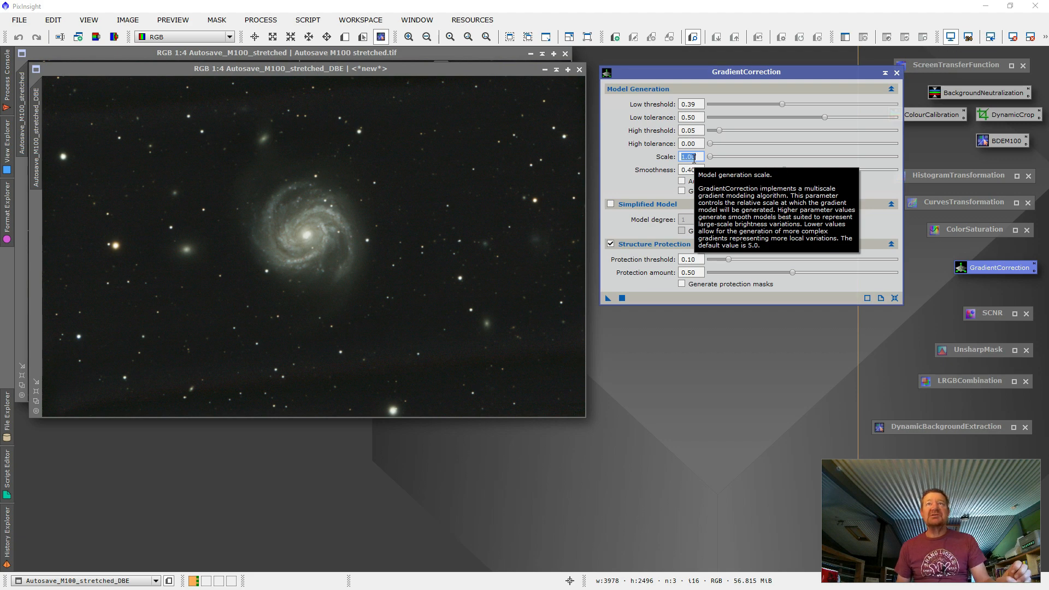
left_click(752, 362)
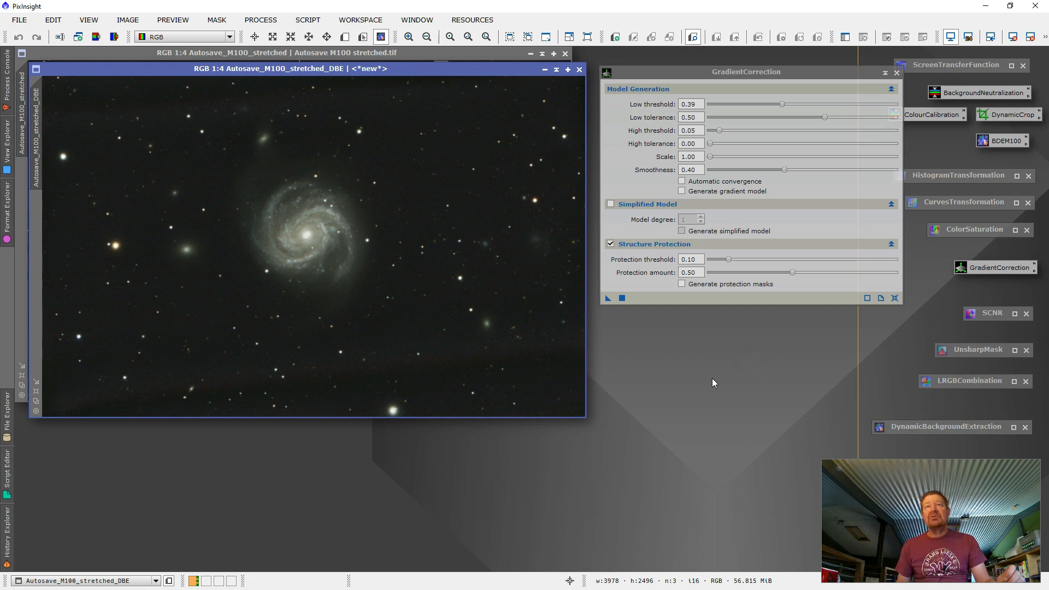
left_click(622, 298)
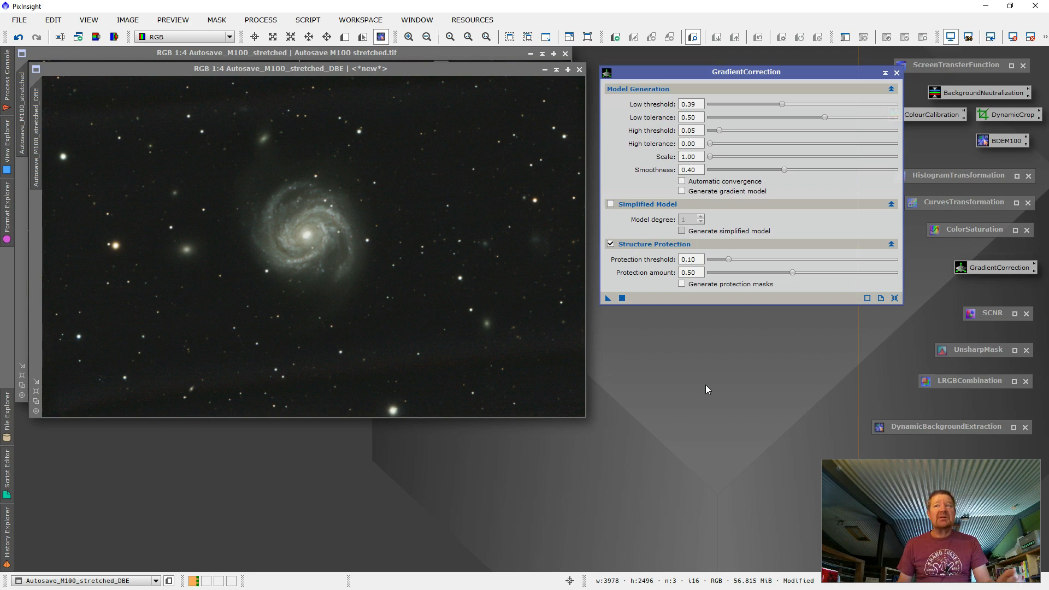
Step: Switch to GraXpert, display the background sample points on the M100 image, and reposition three points near its side edges
key("alt+Tab")
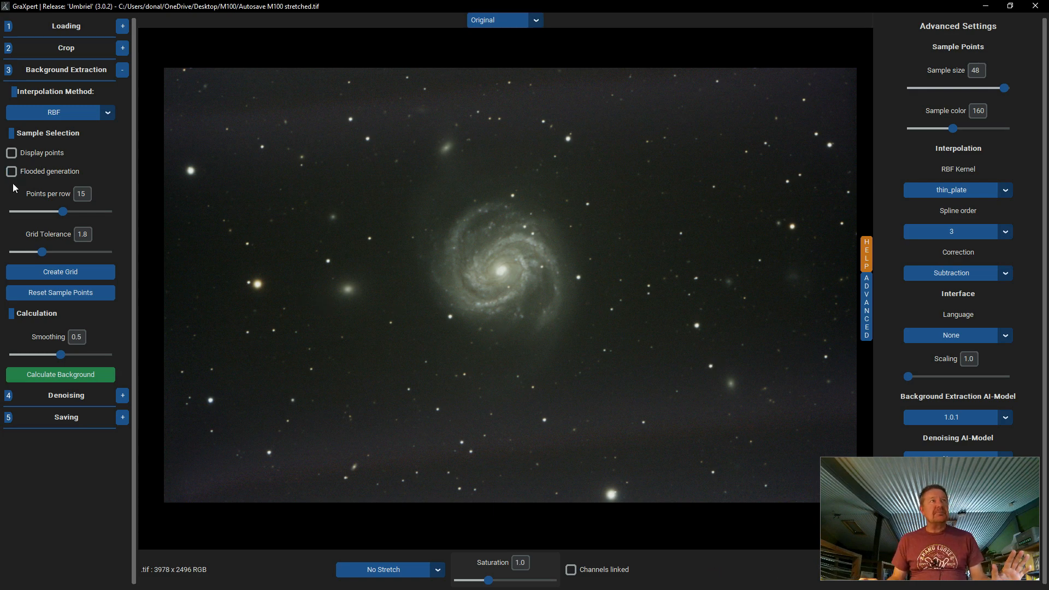
left_click(11, 154)
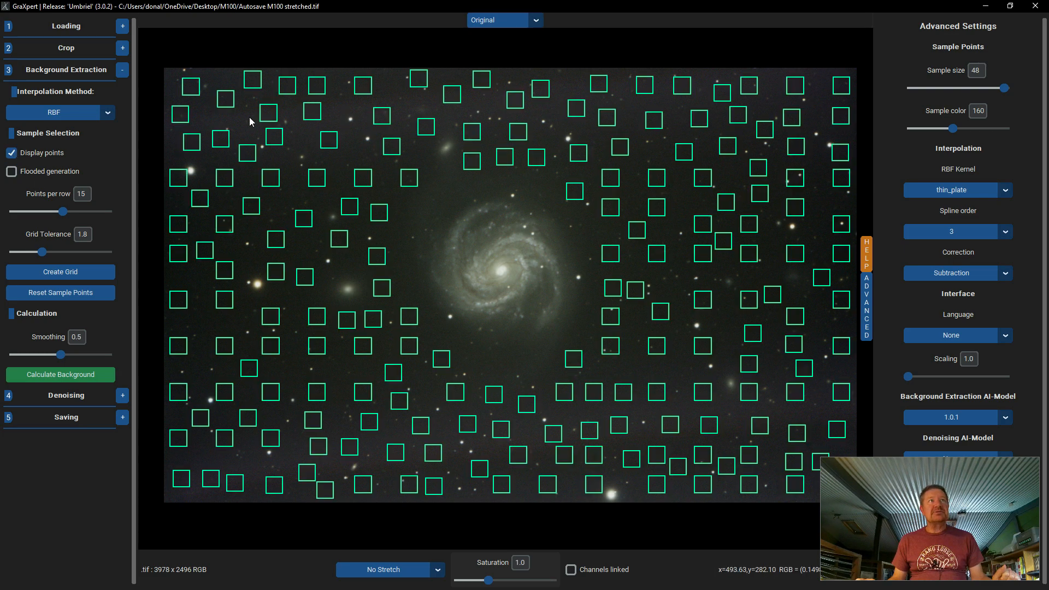
left_click_drag(180, 180, 178, 189)
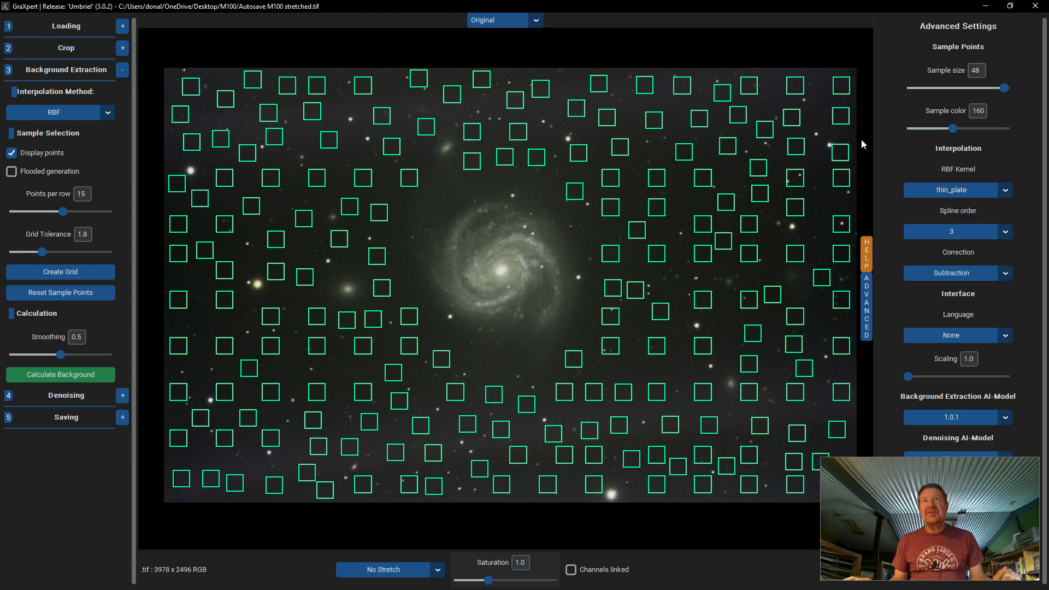
left_click_drag(841, 226, 831, 215)
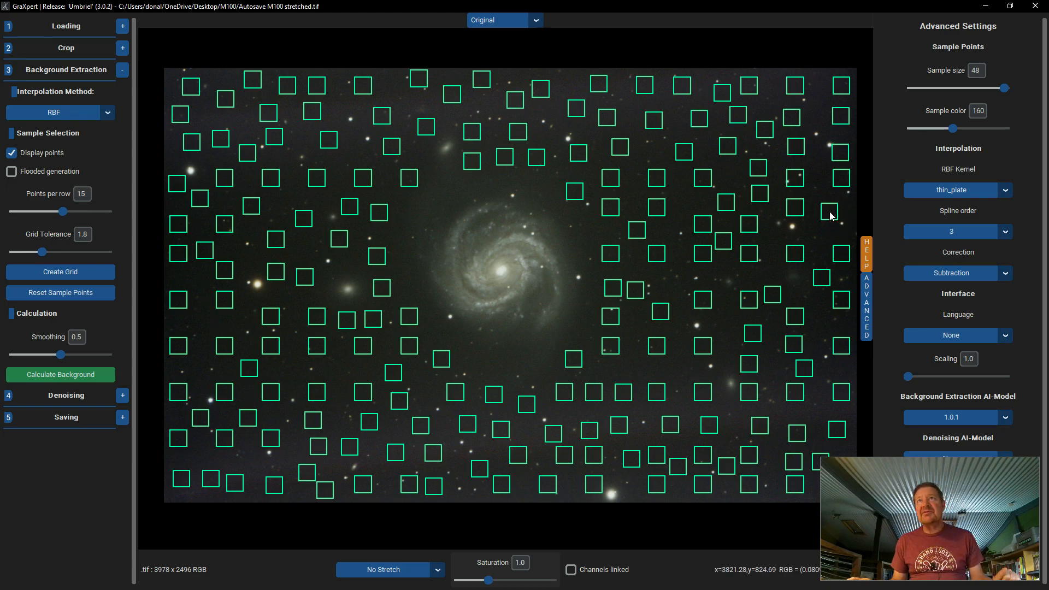
left_click_drag(841, 153, 842, 153)
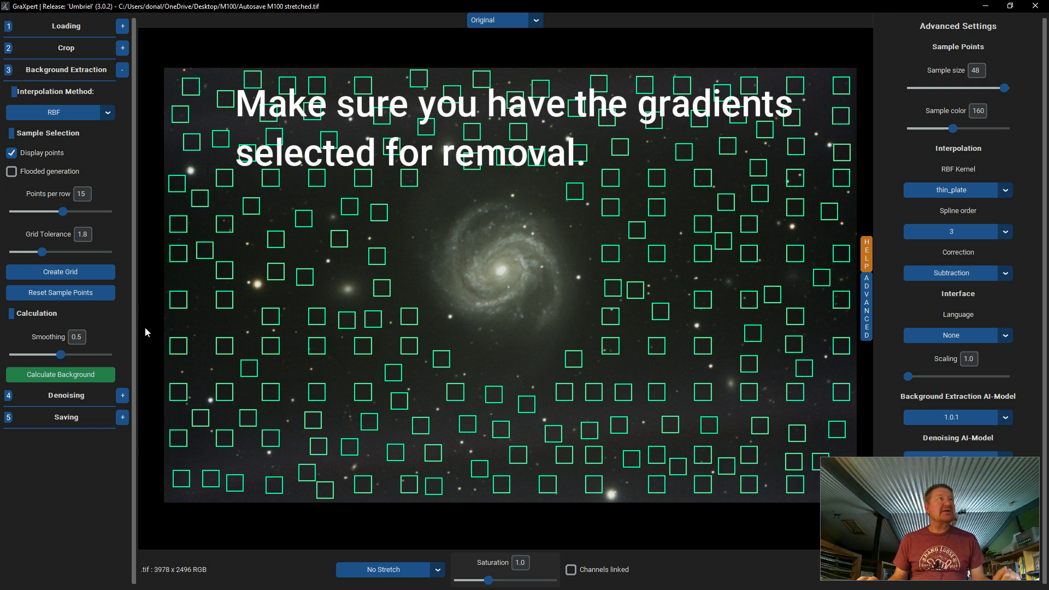
Step: Review the interpolation methods, keep RBF, and calculate the background with smoothing 0.5
left_click(106, 115)
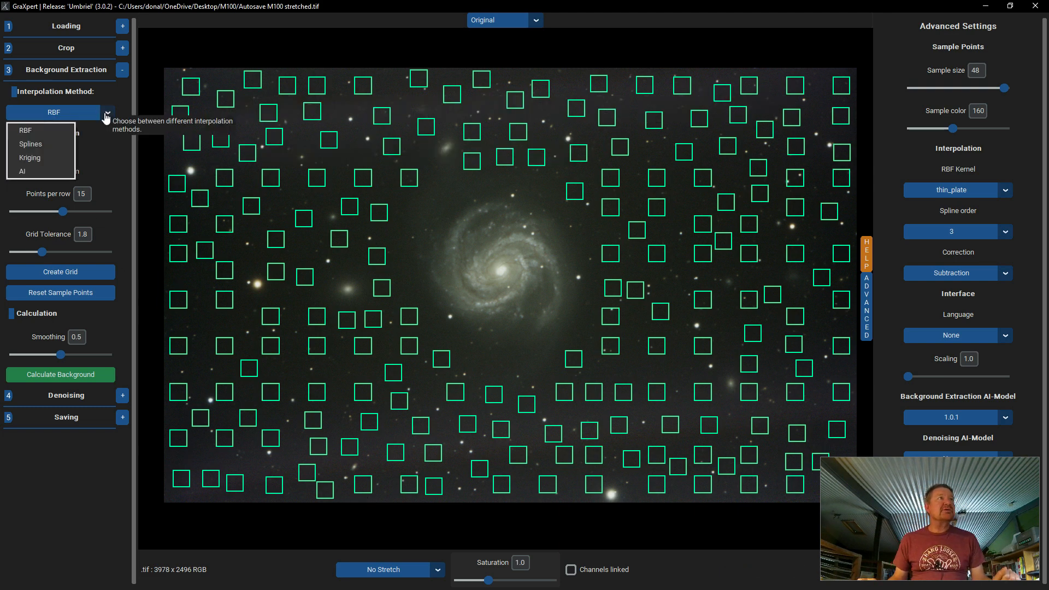
left_click(122, 142)
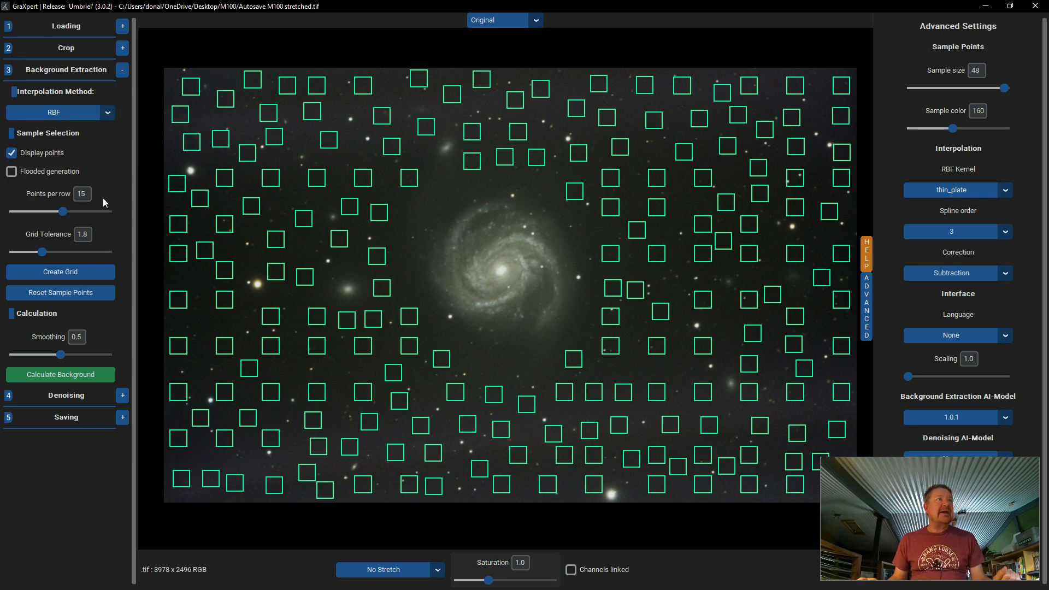
left_click(73, 379)
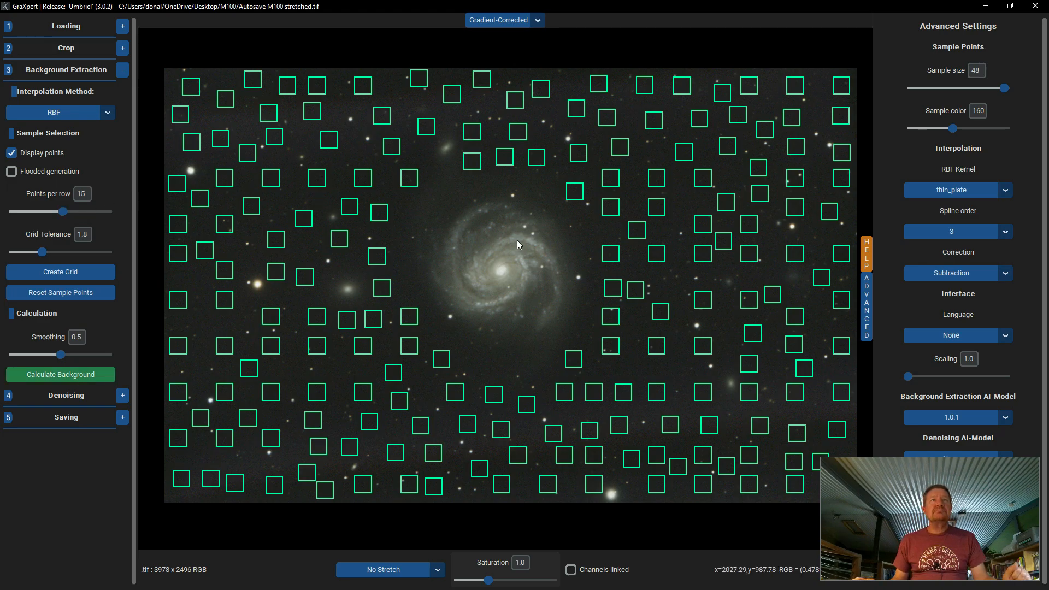
Step: Hide the sample points and compare the RBF gradient-corrected image with the original several times, ending on the original
left_click(538, 21)
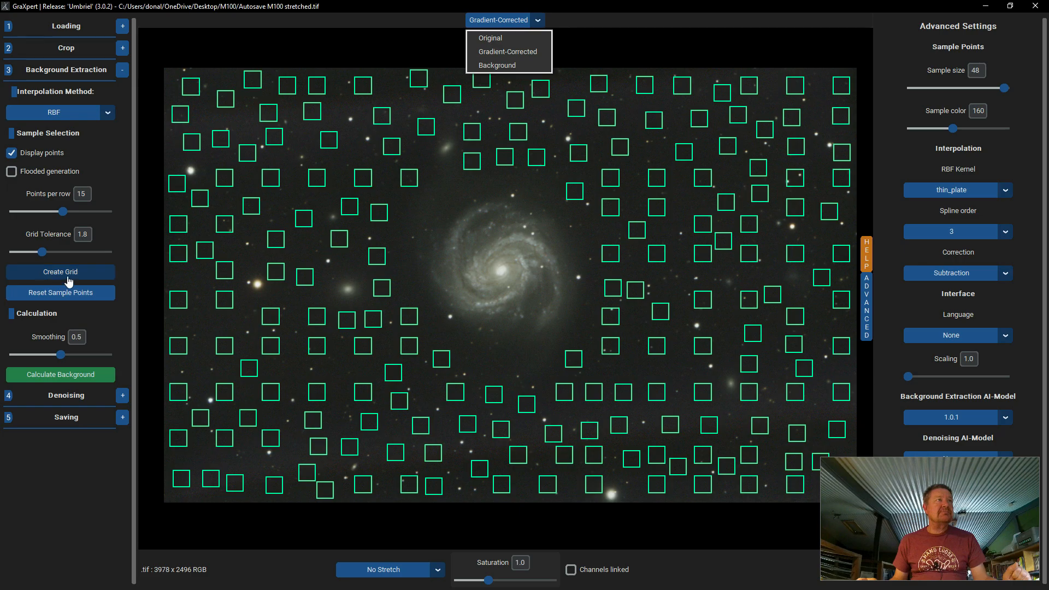
left_click(11, 154)
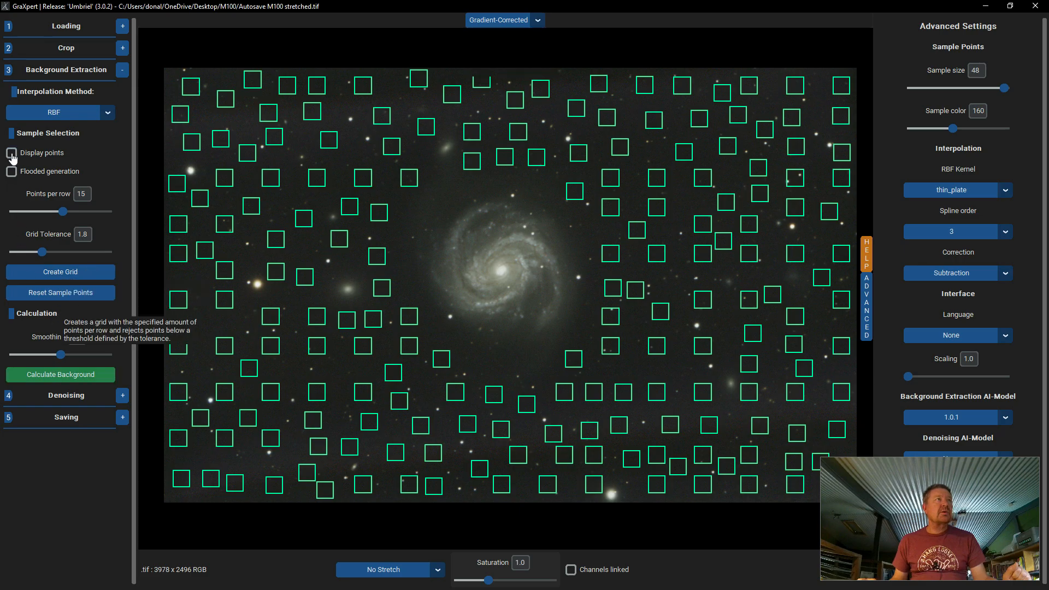
left_click(540, 22)
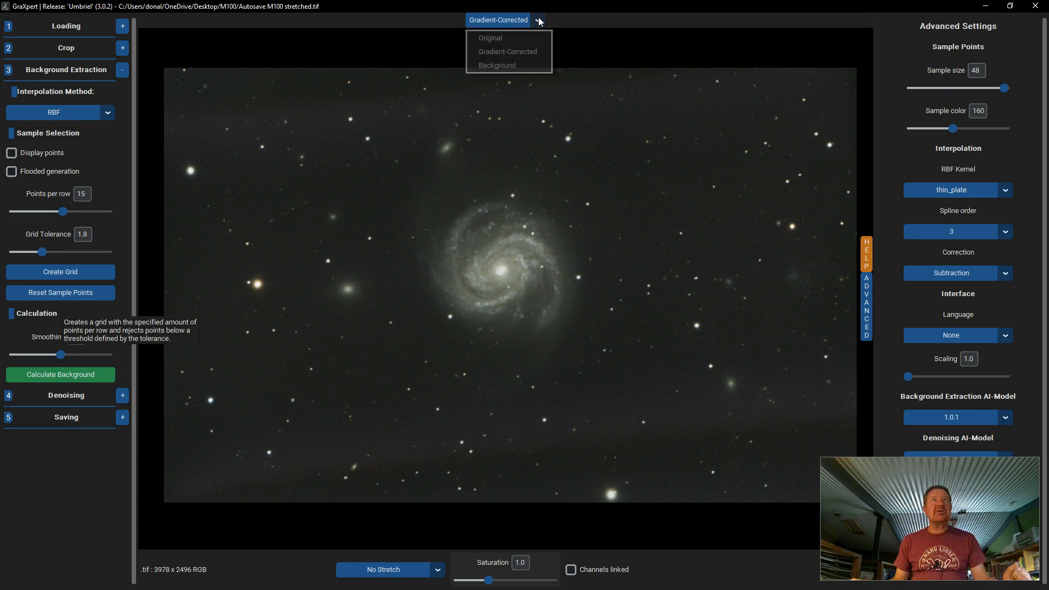
left_click(506, 38)
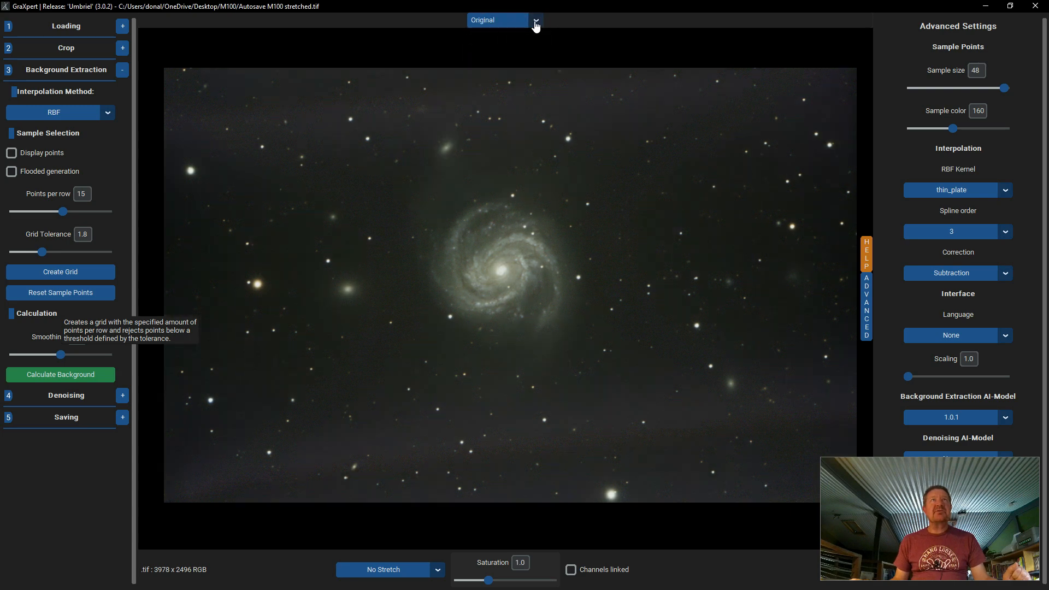
left_click(536, 24)
left_click(519, 52)
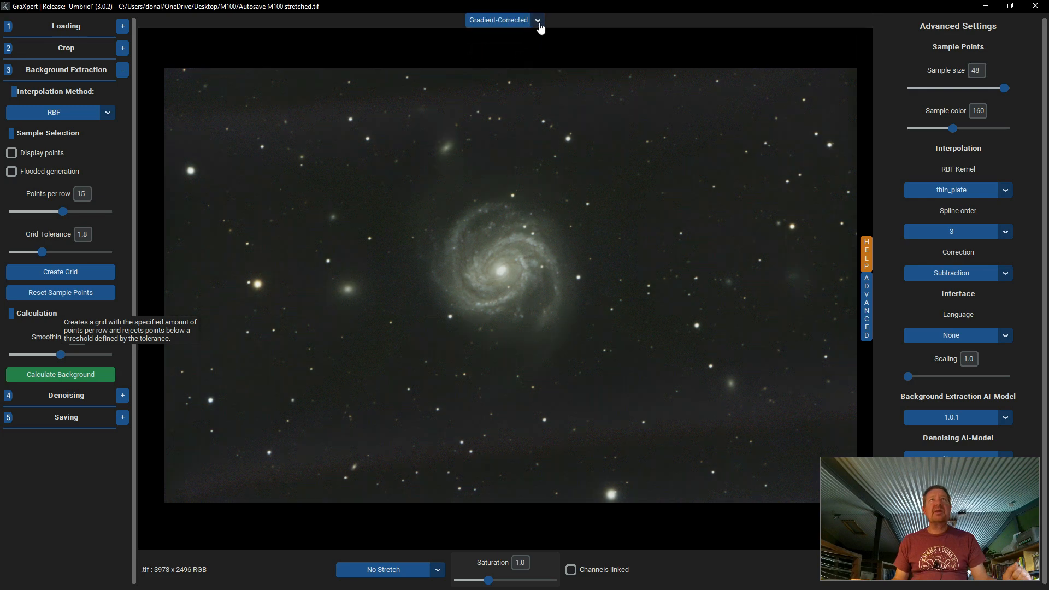
left_click(540, 27)
left_click(507, 52)
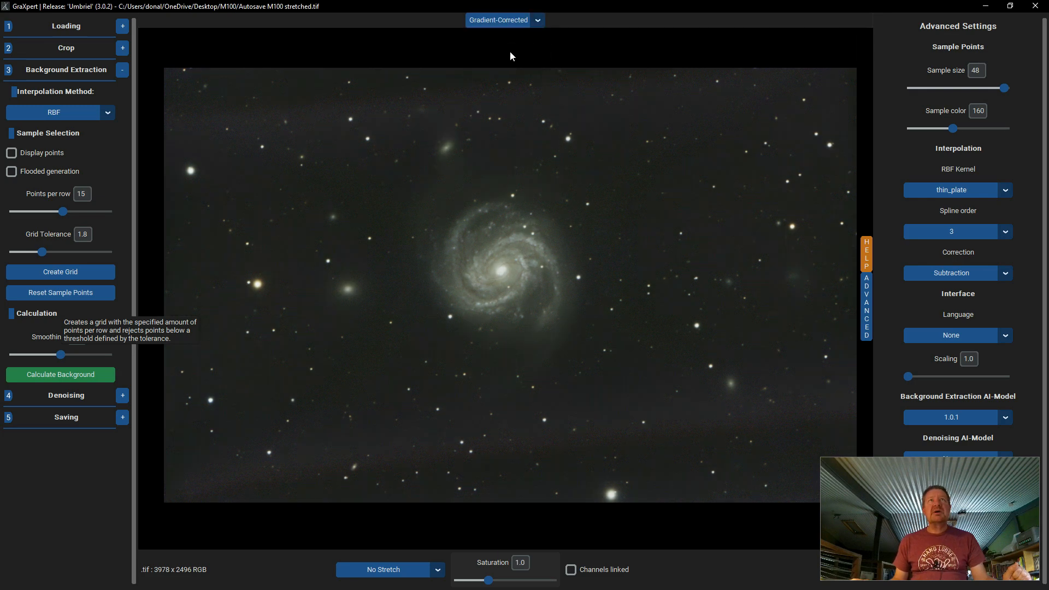
left_click(537, 21)
left_click(498, 38)
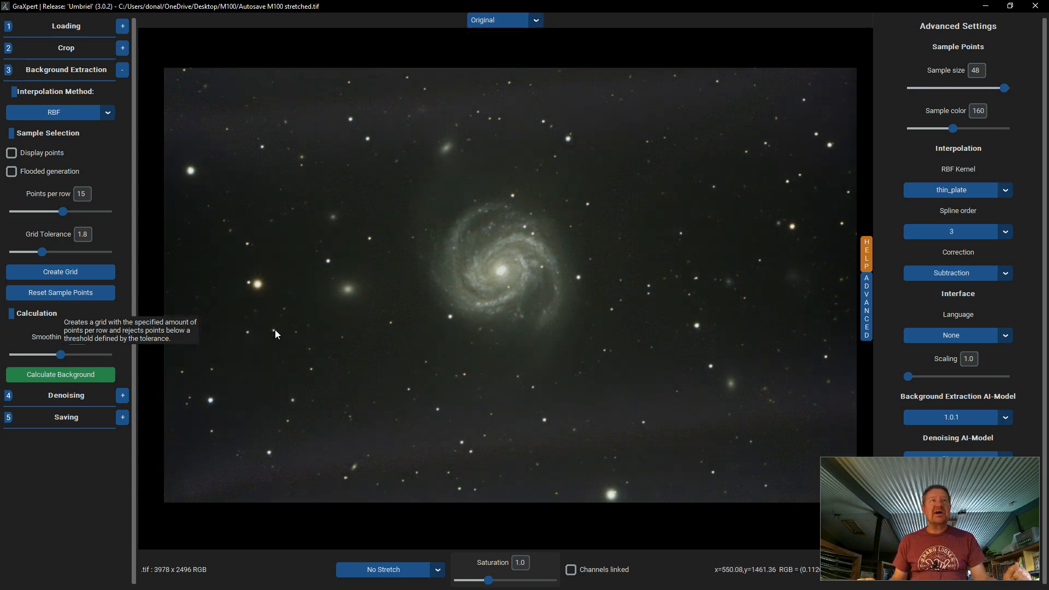
left_click(539, 20)
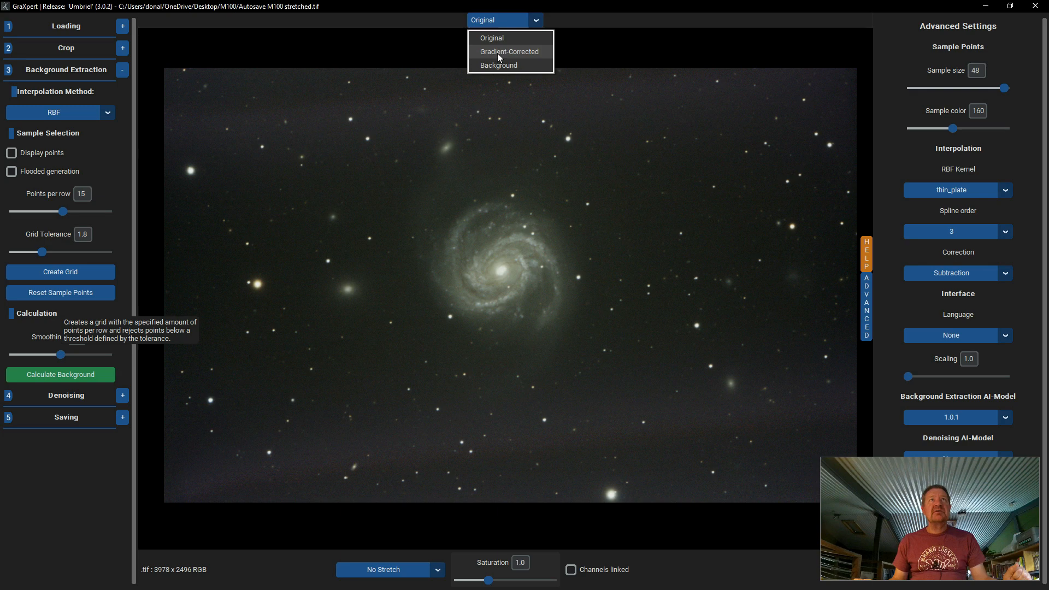
left_click(498, 53)
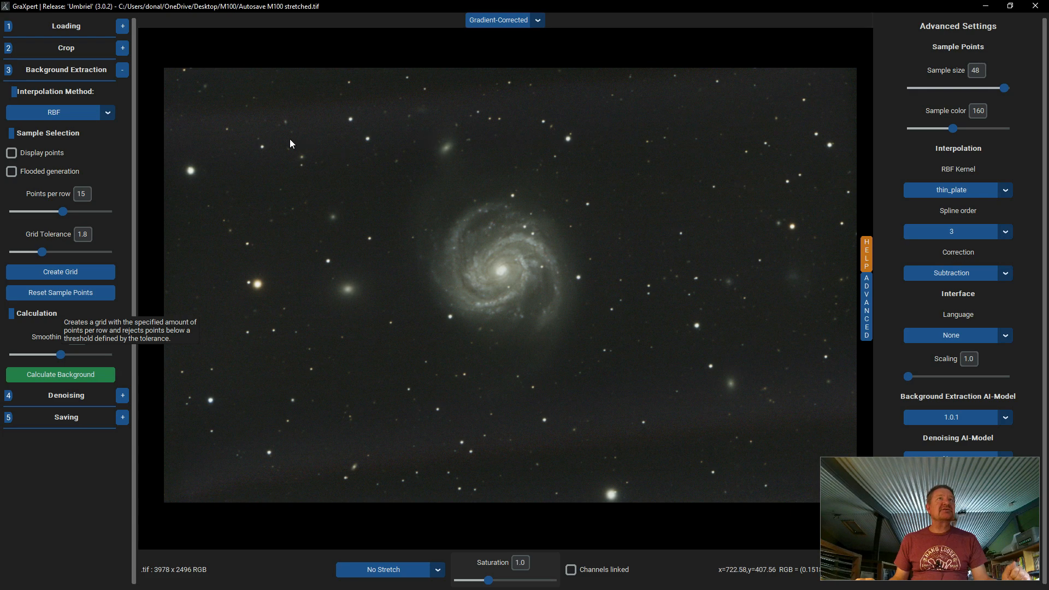
left_click(538, 20)
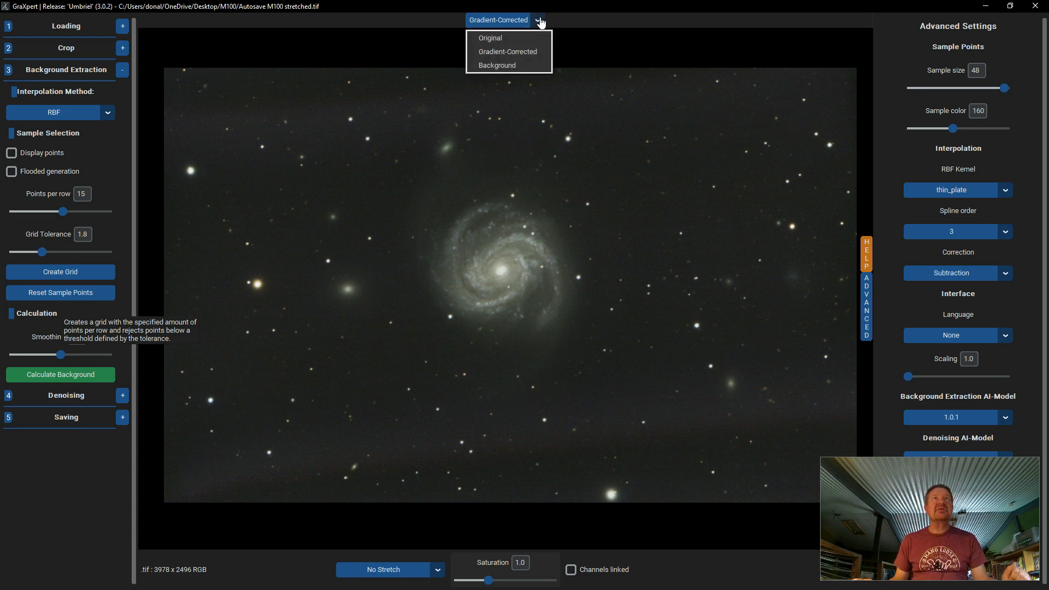
left_click(511, 34)
Step: Change the interpolation method to Splines and recalculate the background
left_click(104, 112)
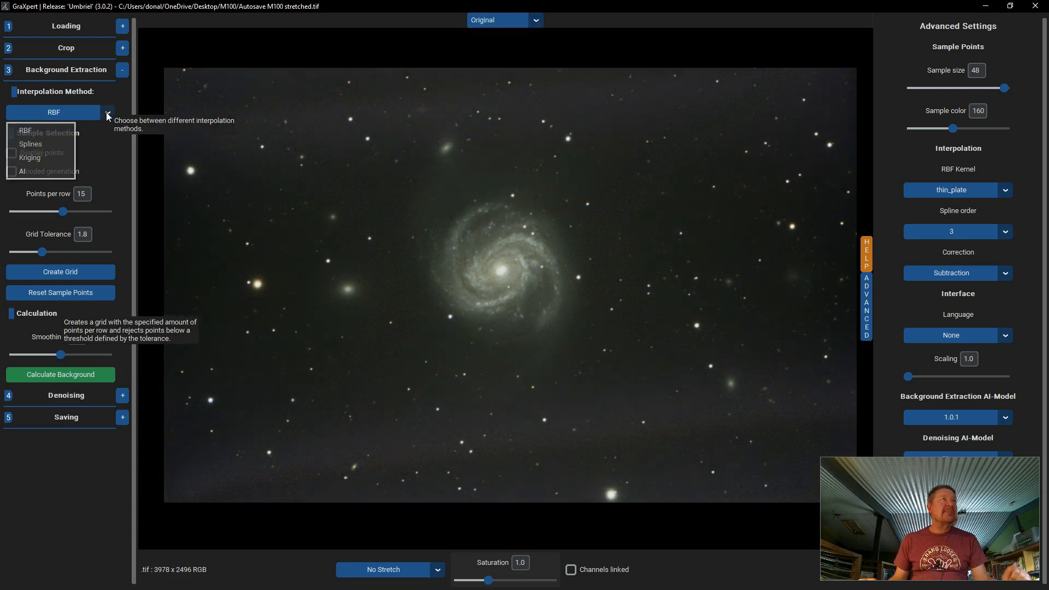
left_click(48, 145)
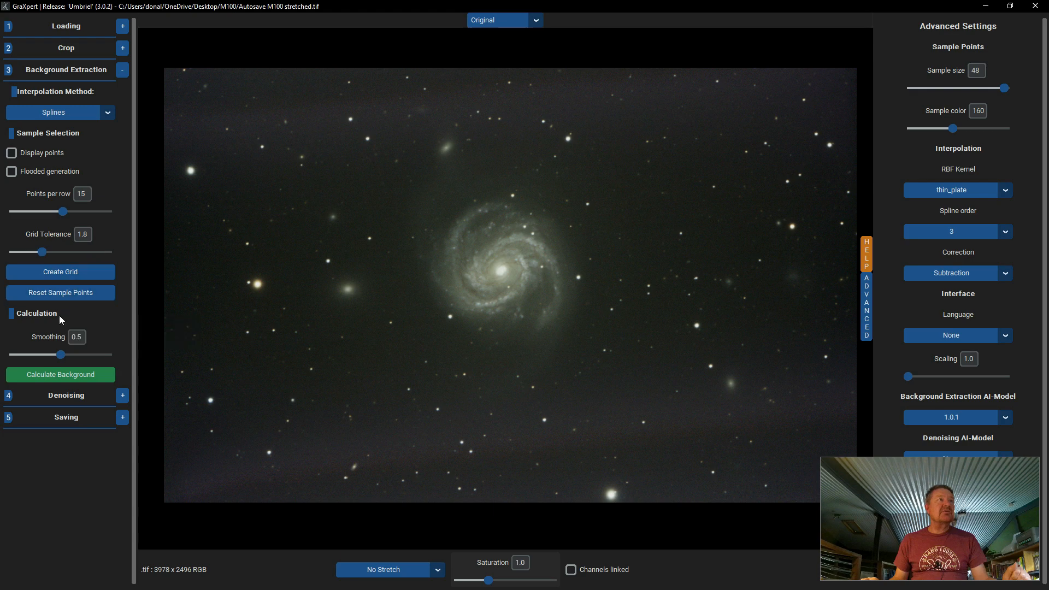
left_click(56, 377)
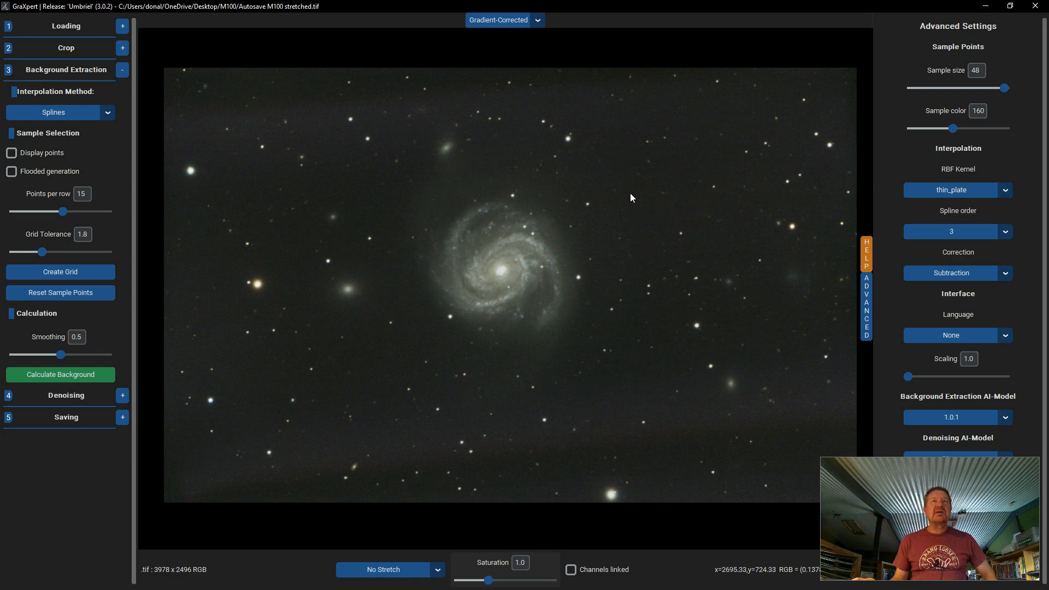
Step: Compare the Splines gradient-corrected image with the original several times, ending on the original
left_click(538, 24)
left_click(521, 38)
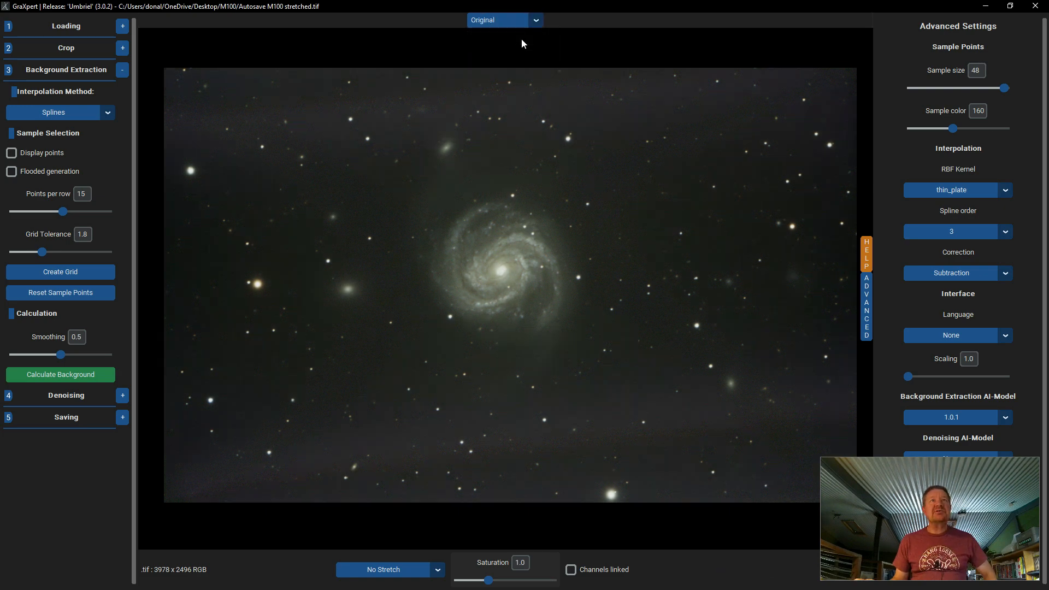
left_click(536, 20)
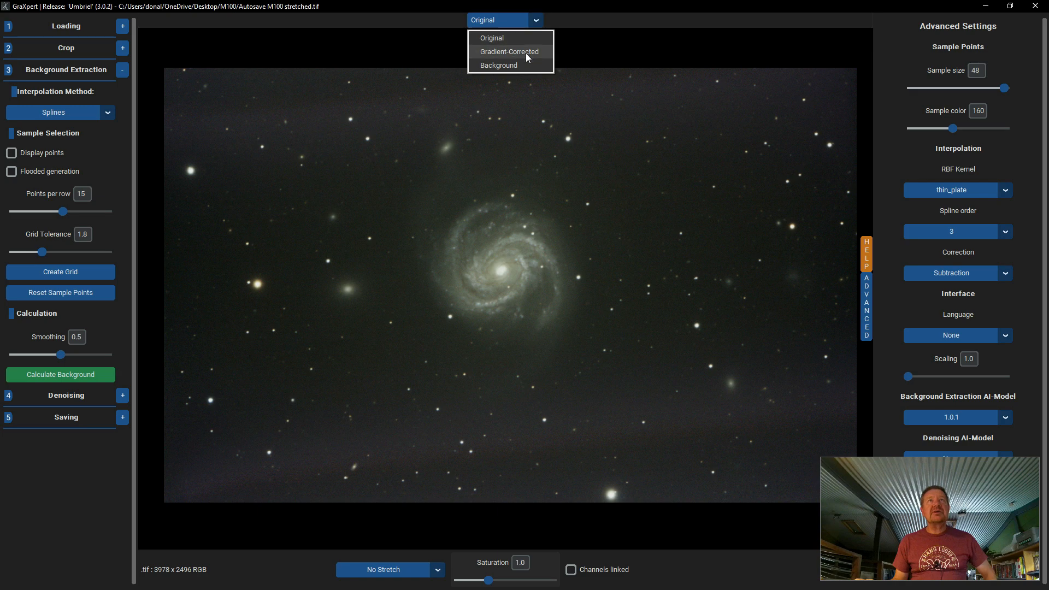
left_click(526, 52)
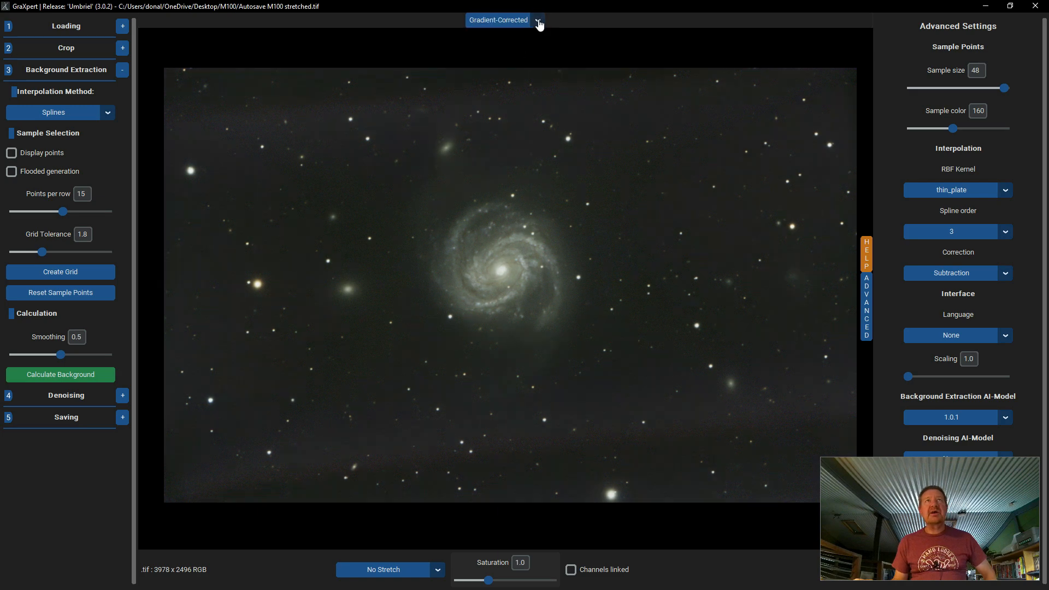
left_click(538, 22)
left_click(524, 53)
left_click(537, 23)
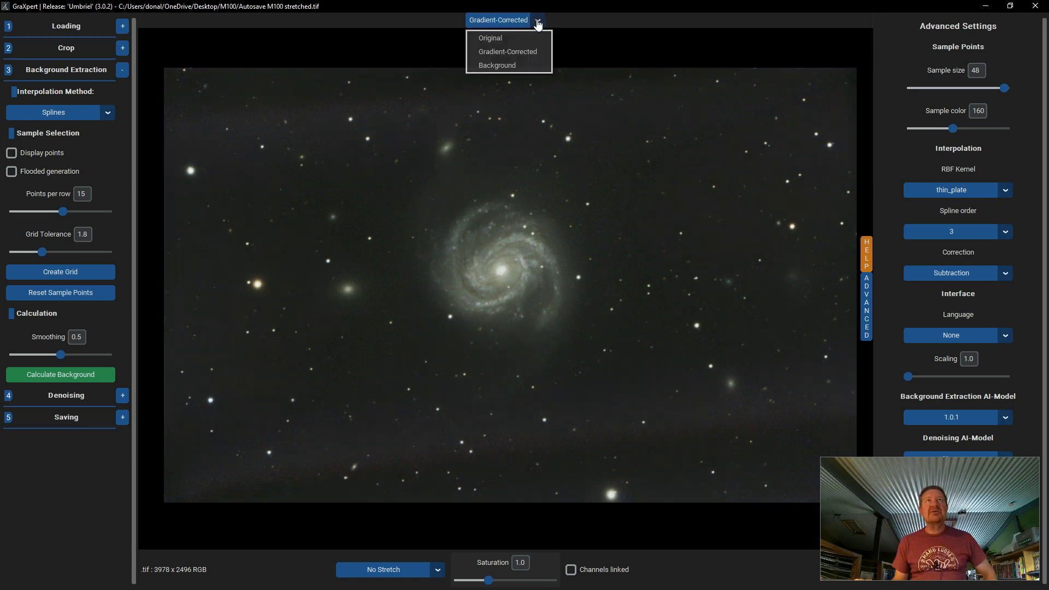
left_click(520, 56)
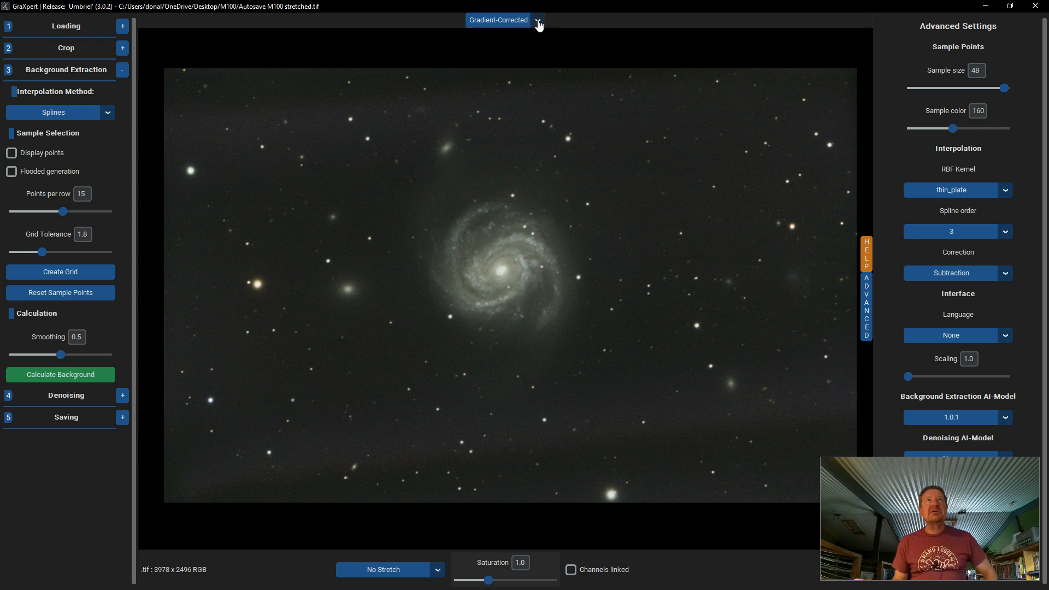
left_click(539, 25)
left_click(510, 38)
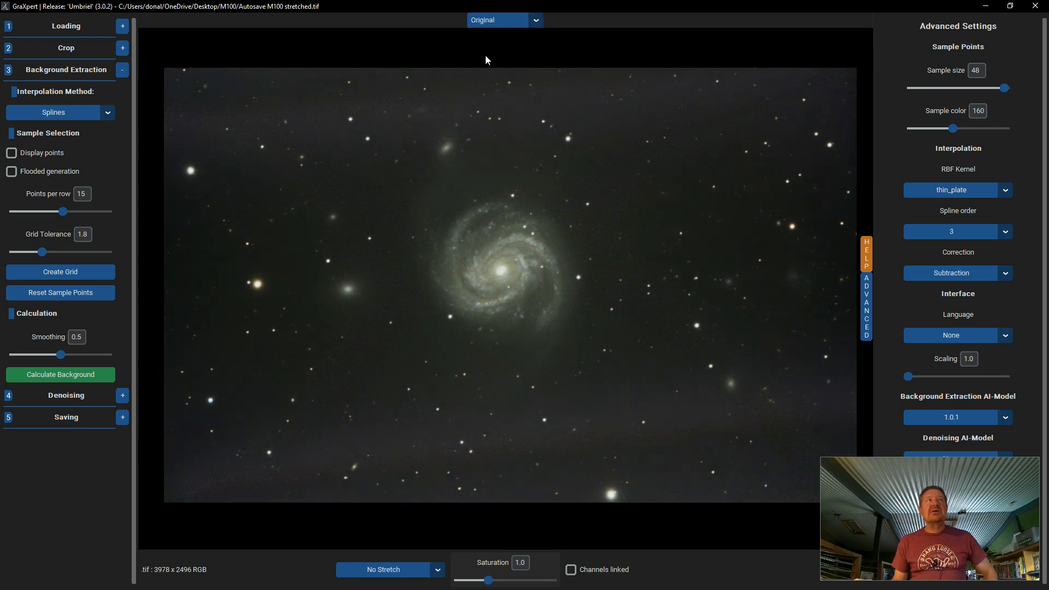
Step: Change the interpolation method to Kriging and recalculate the background with smoothing 0.5
left_click(108, 113)
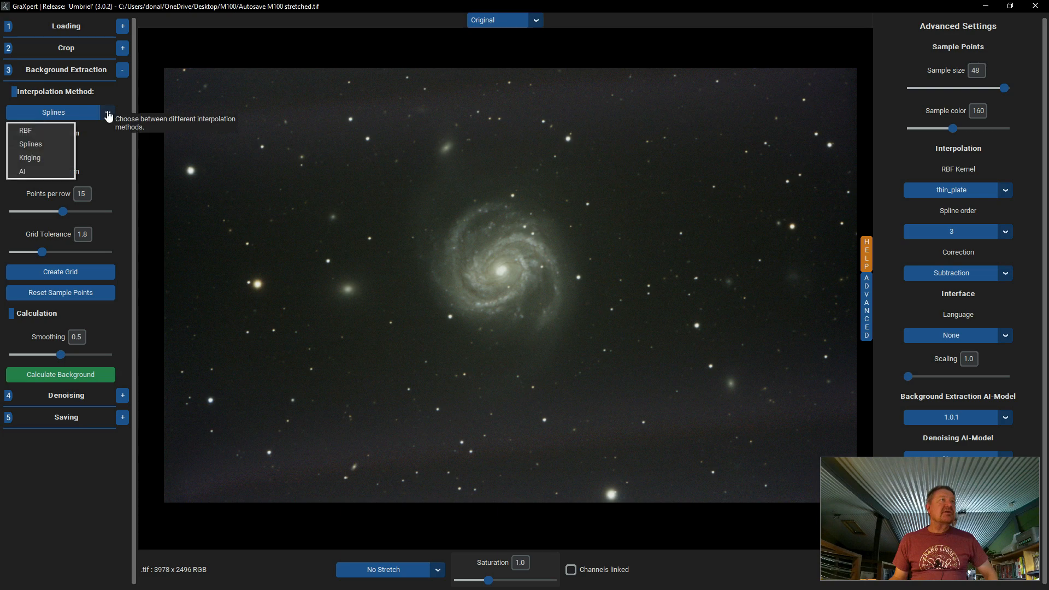
left_click(45, 158)
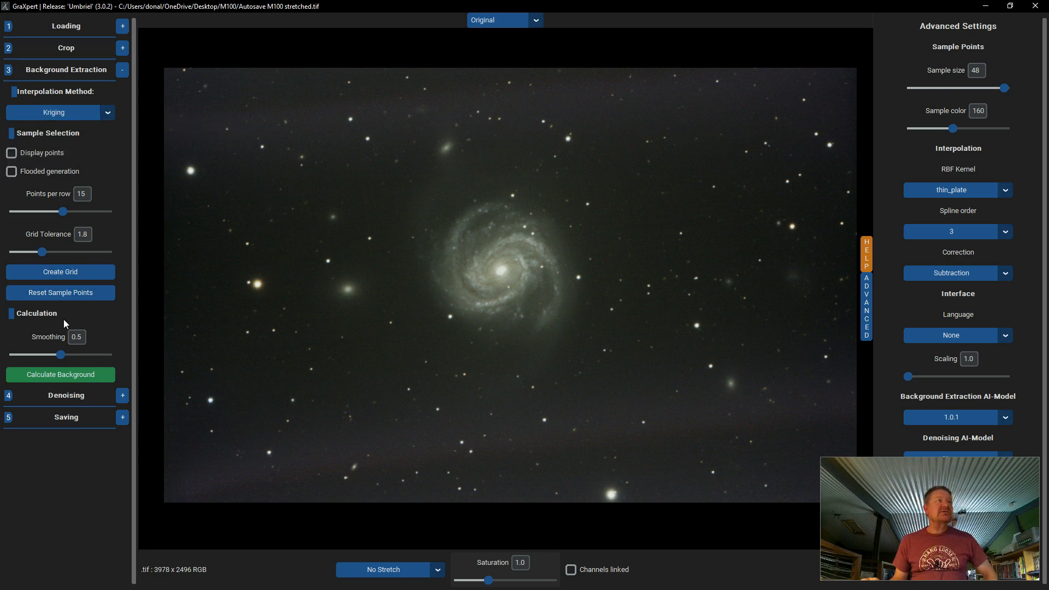
left_click(64, 379)
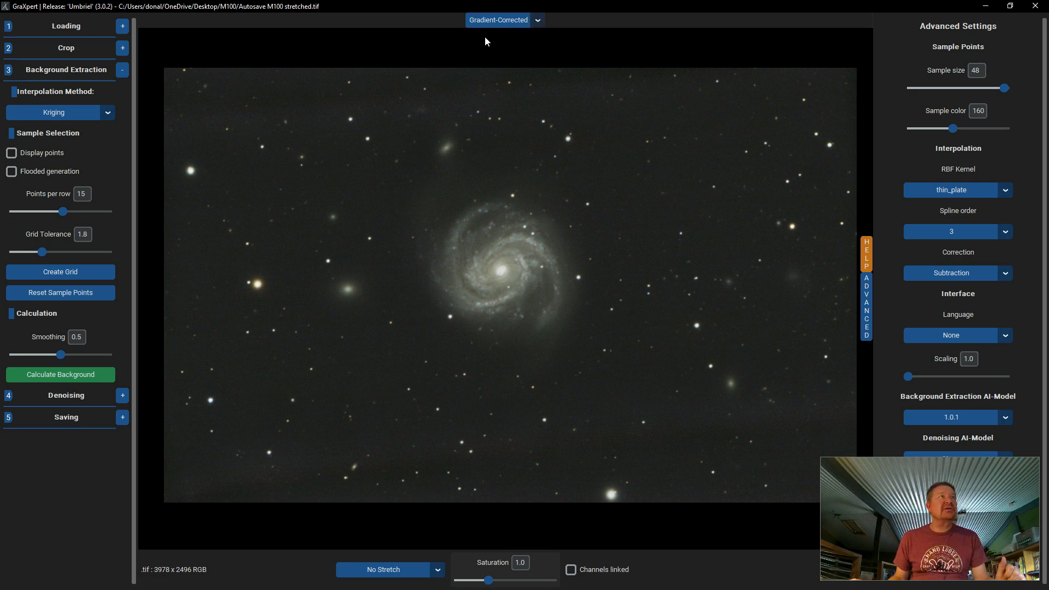
Step: Compare the Kriging gradient-corrected image with the original, ending on the gradient-corrected view
left_click(538, 20)
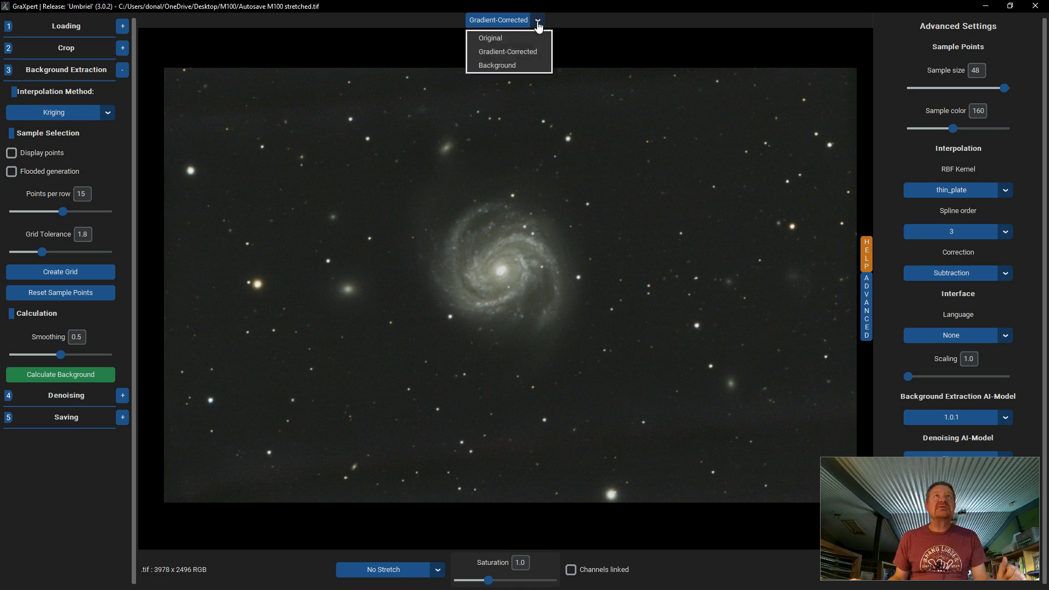
left_click(517, 38)
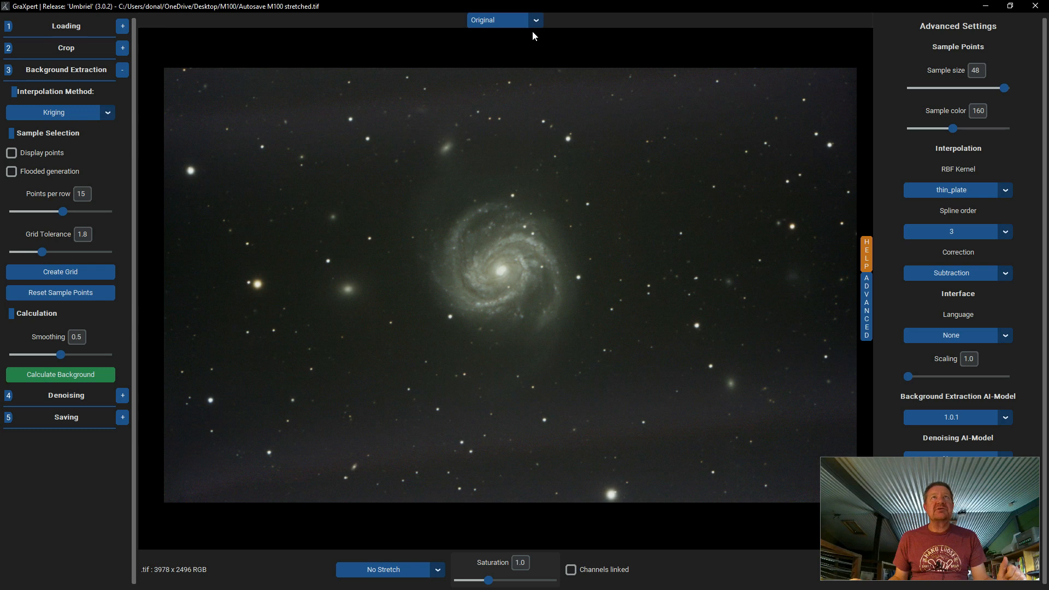
left_click(529, 23)
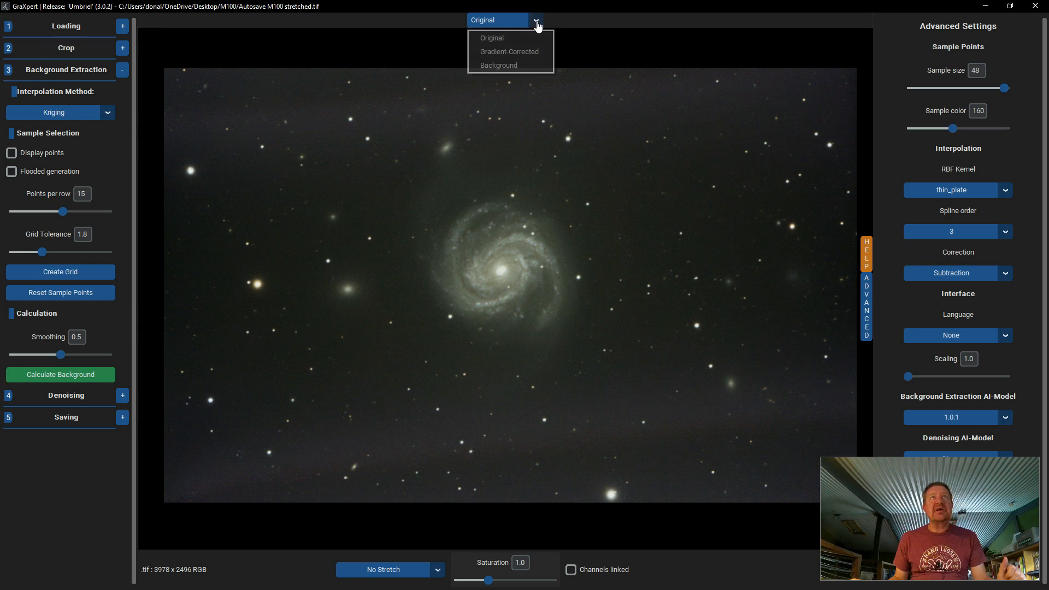
left_click(516, 51)
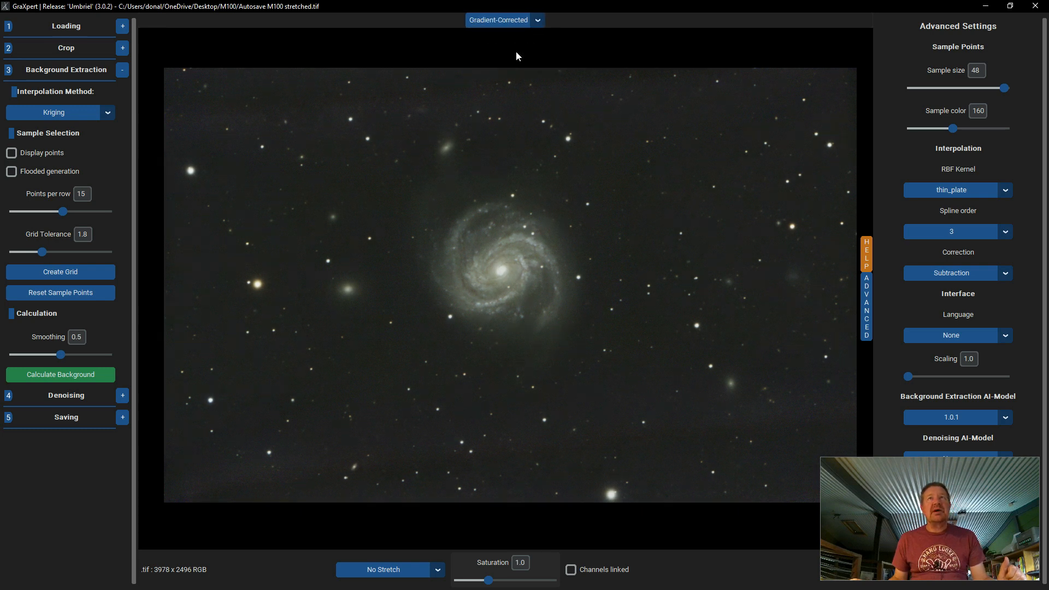
left_click(538, 20)
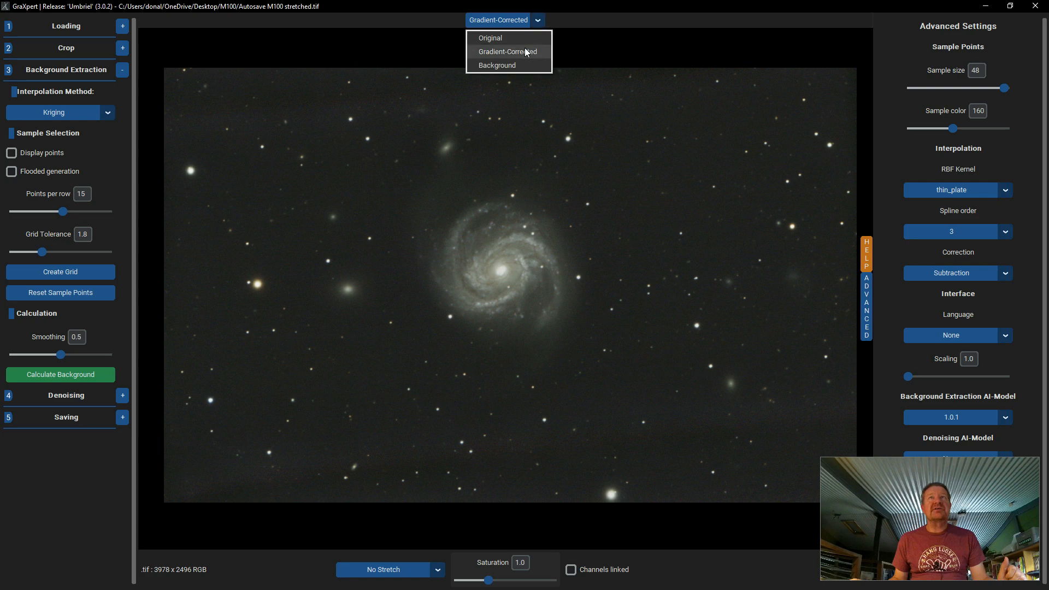
left_click(526, 50)
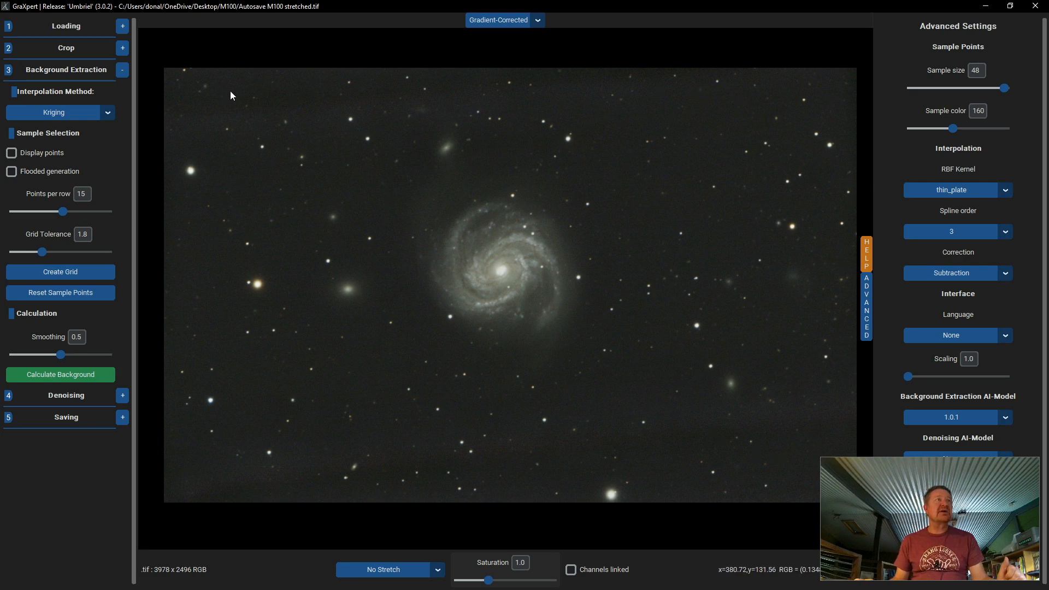
Step: Change the interpolation method to AI, show the original image, and calculate the background with smoothing 0.5
left_click(109, 115)
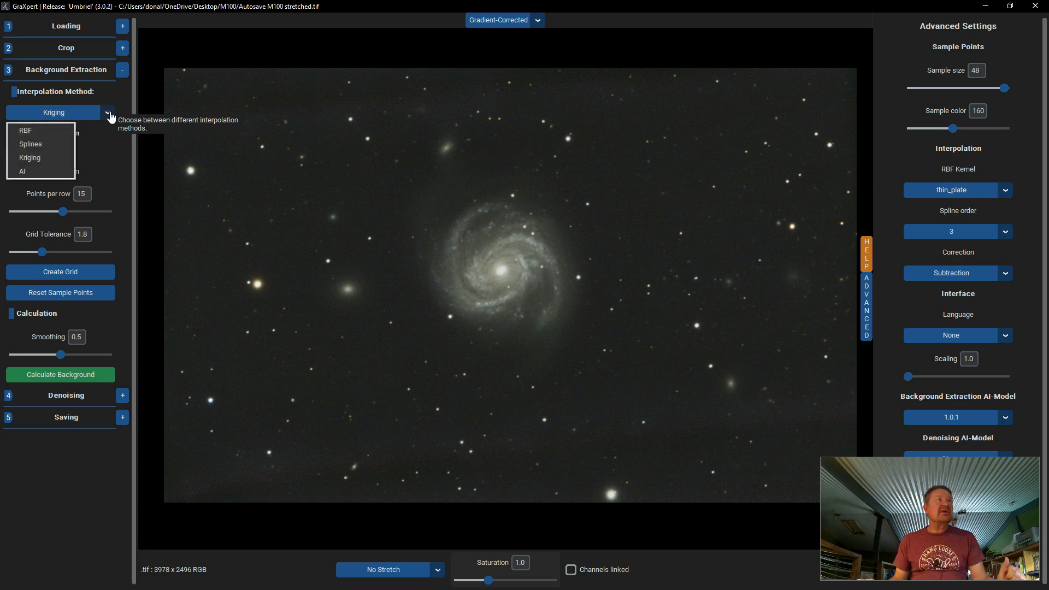
left_click(38, 172)
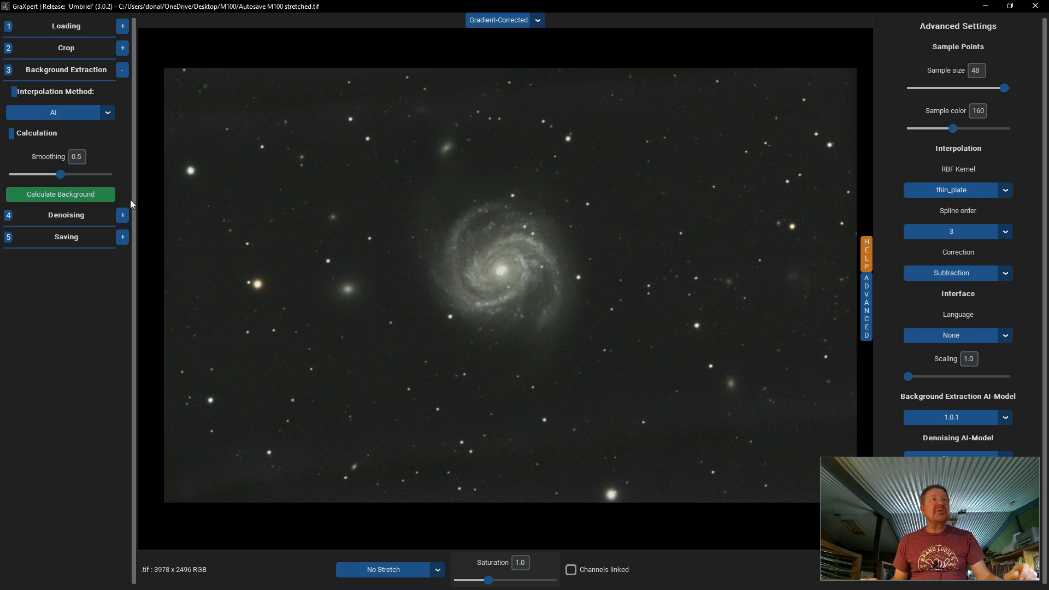
left_click(538, 21)
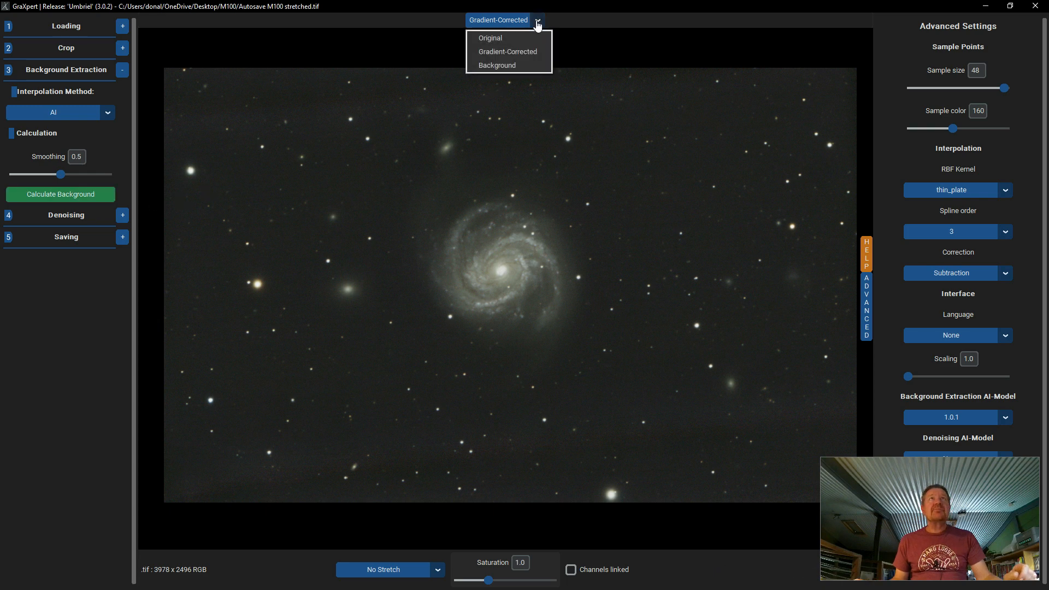
left_click(503, 36)
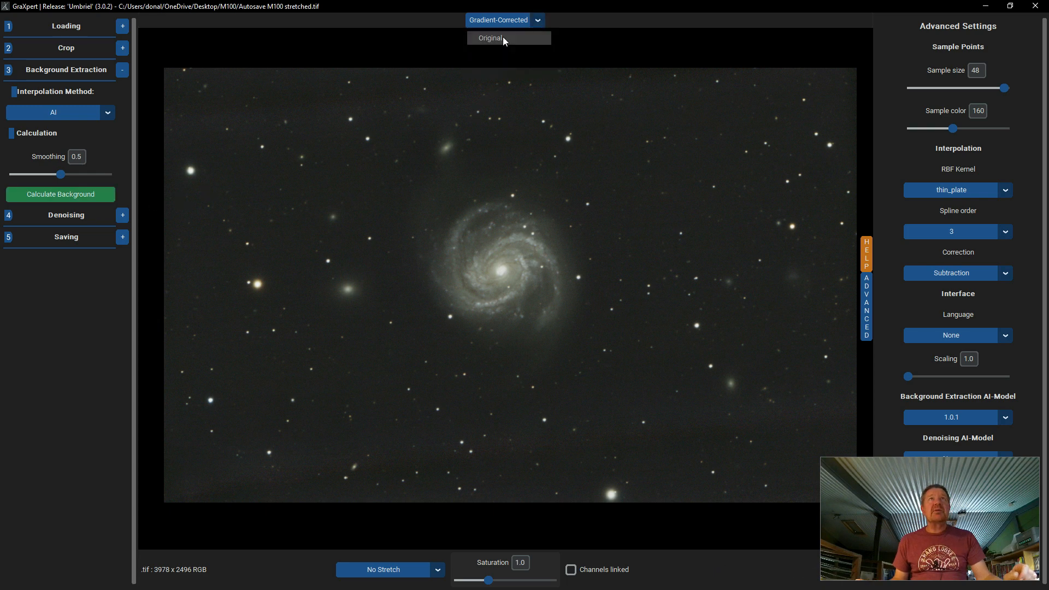
left_click(64, 198)
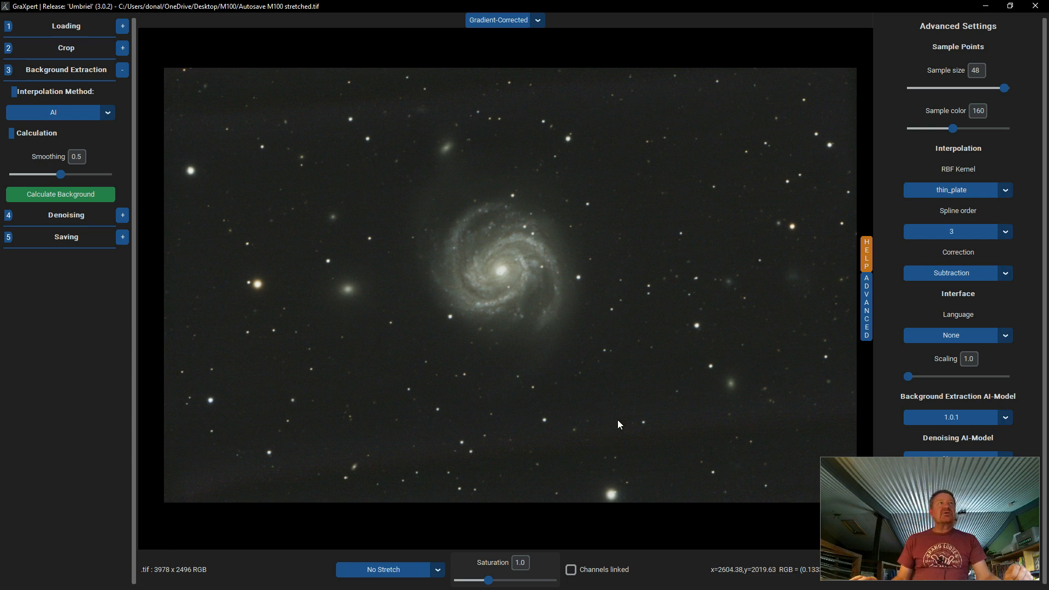
Step: Set the interpolation method back to Kriging, show the original image, and recalculate the background with smoothing 0.5
left_click(105, 118)
left_click(49, 156)
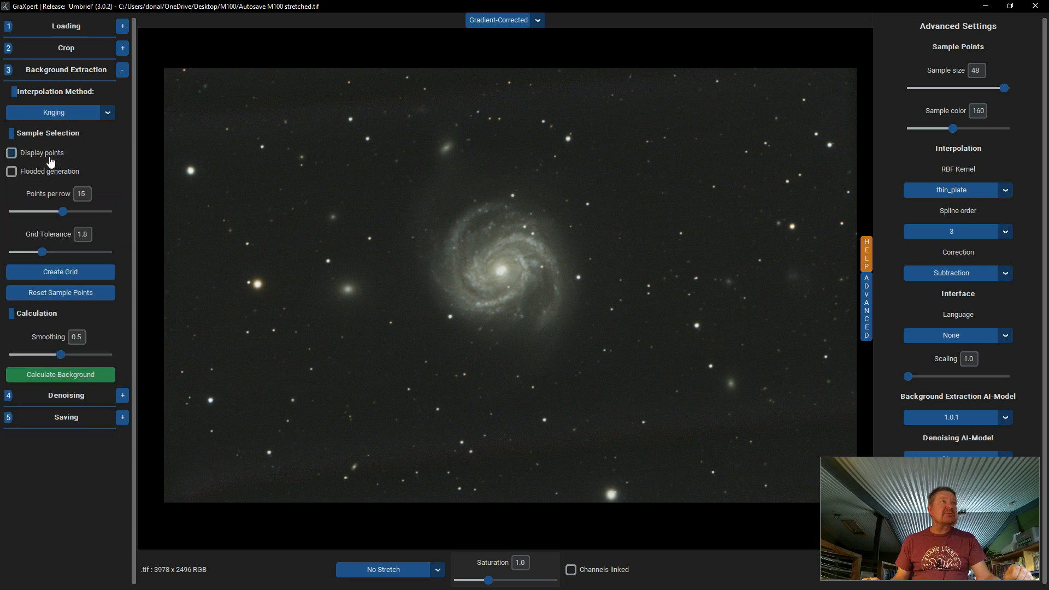
left_click(537, 20)
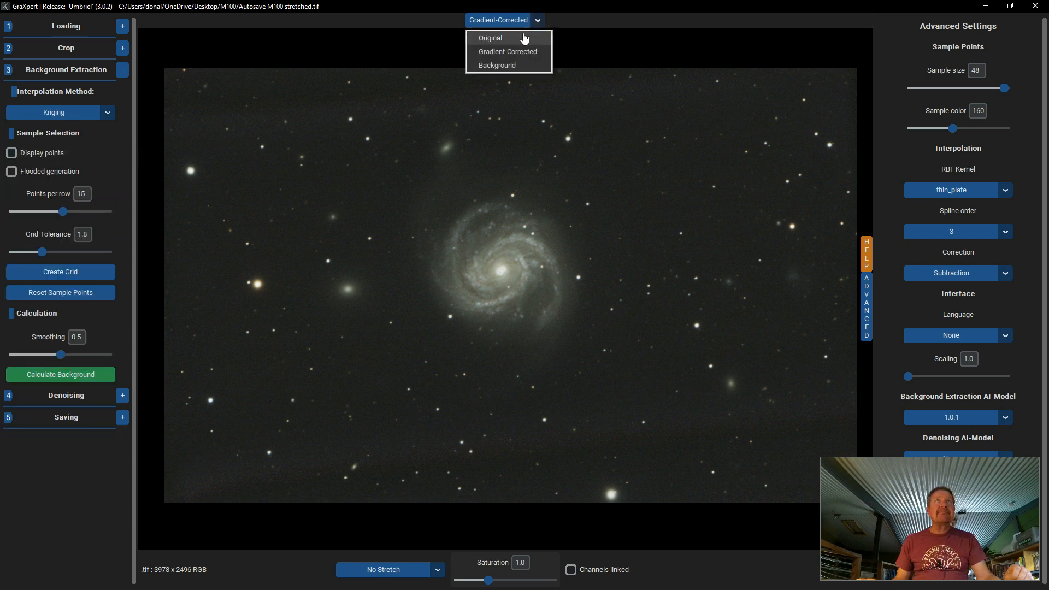
left_click(523, 37)
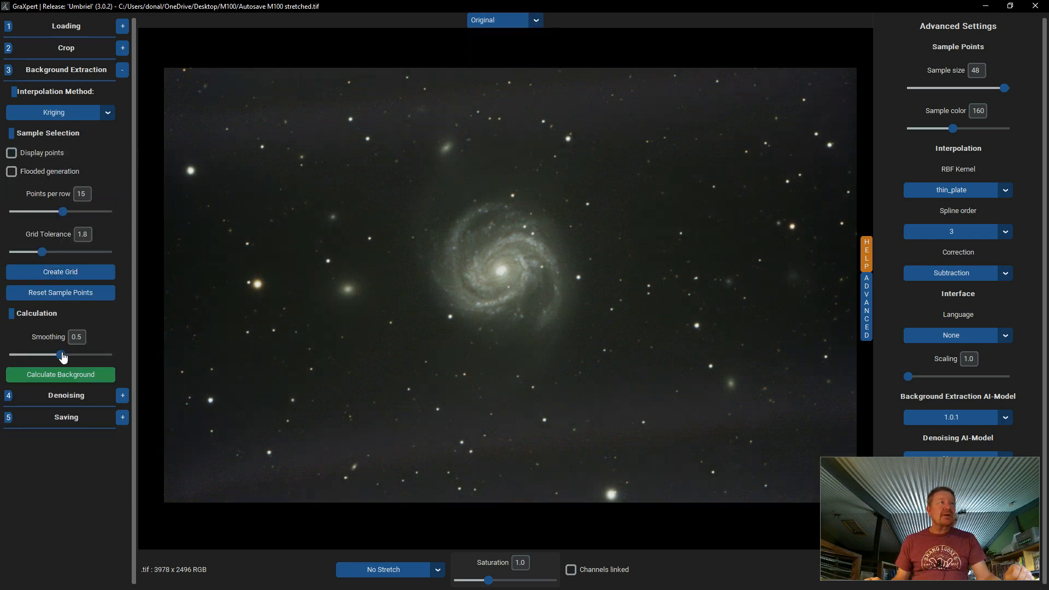
left_click(72, 376)
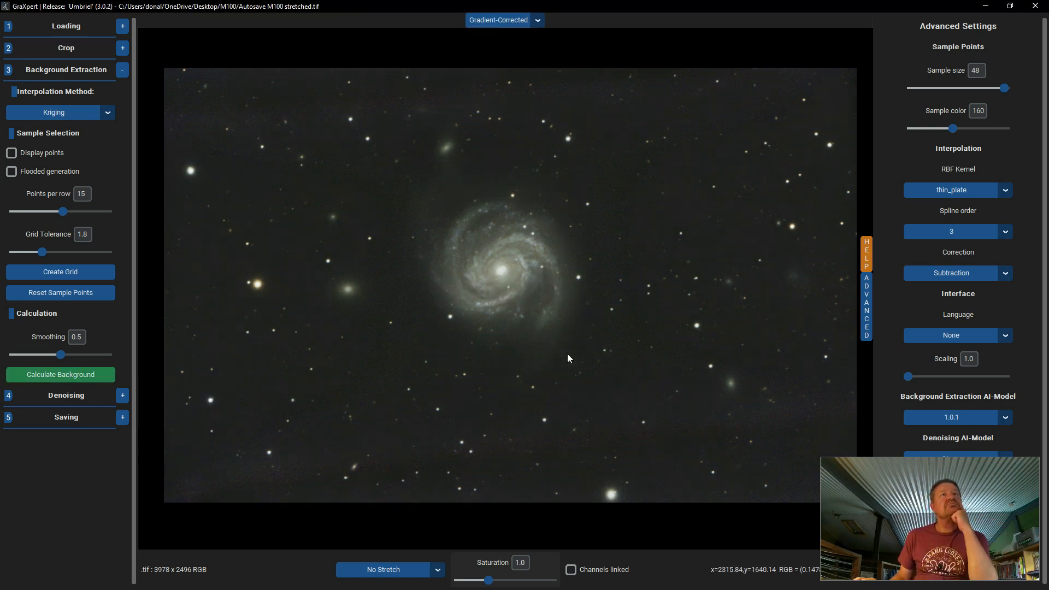
left_click(108, 112)
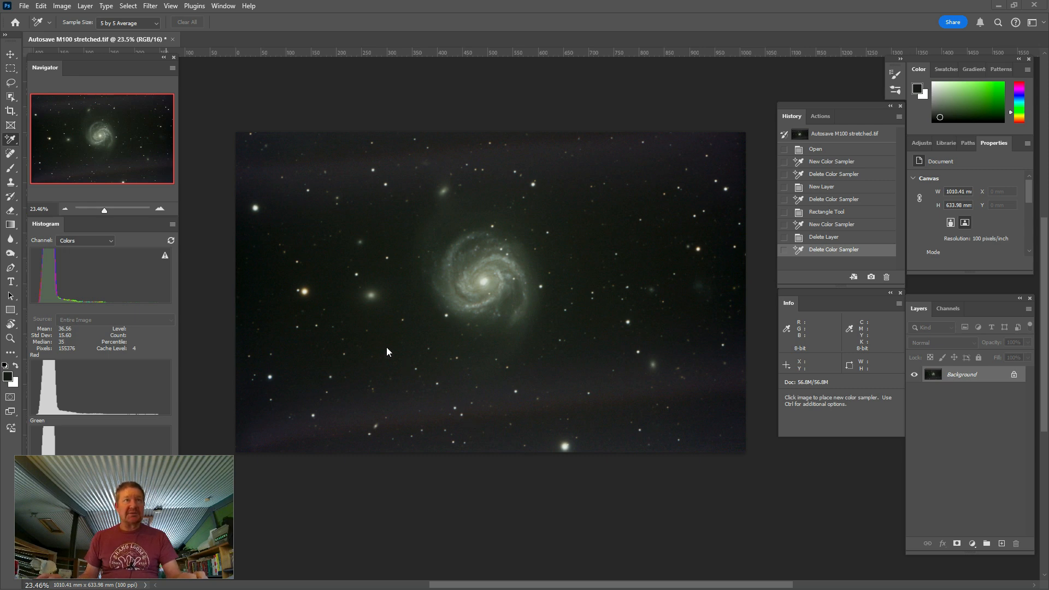
Step: In Photoshop, copy the entire M100 image and create a new 3978 x 2496 px, 100 ppi document from the Clipboard preset
key("ctrl+a")
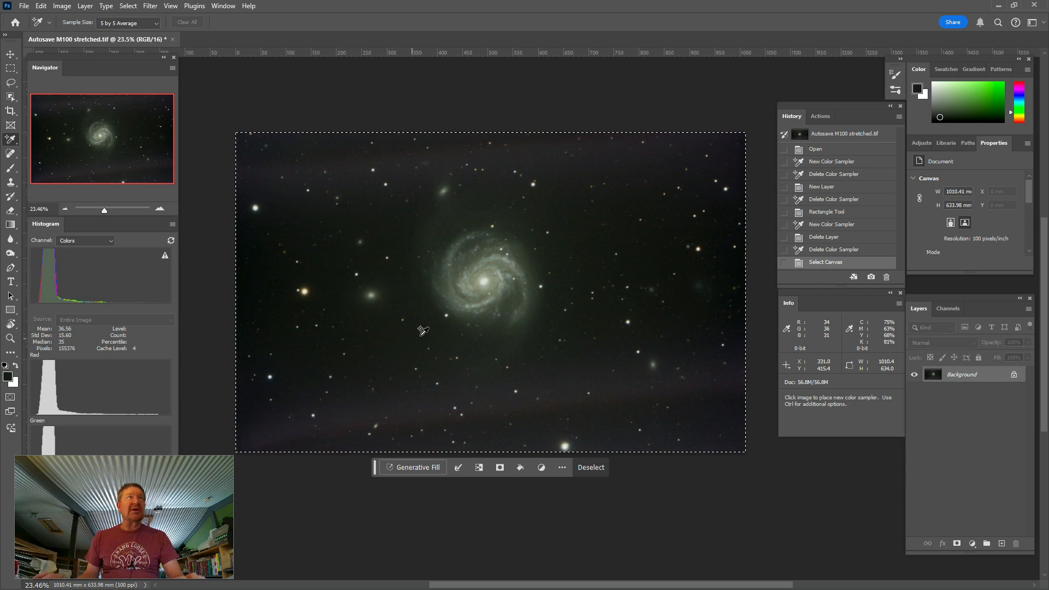
left_click(24, 6)
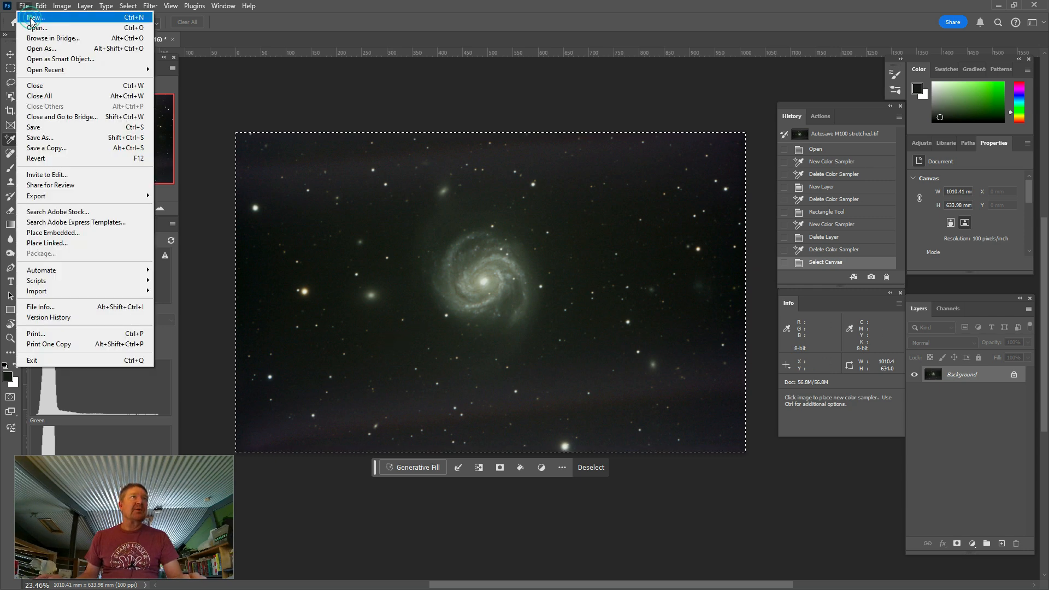
left_click(30, 20)
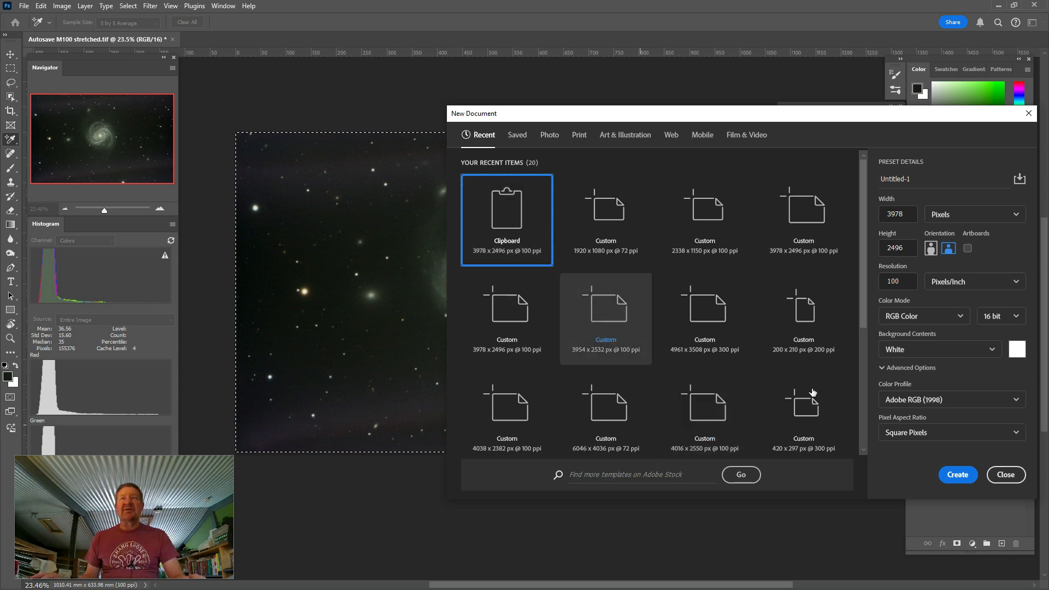
left_click(965, 475)
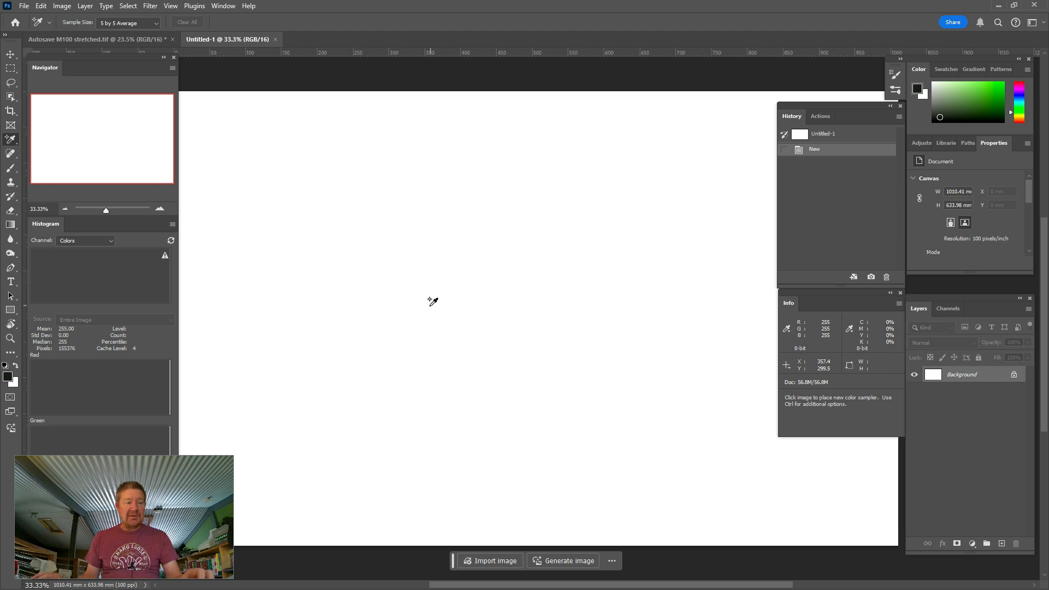
Step: Paste the copied M100 image over the whole canvas of the new document as a separate layer
key("ctrl+a")
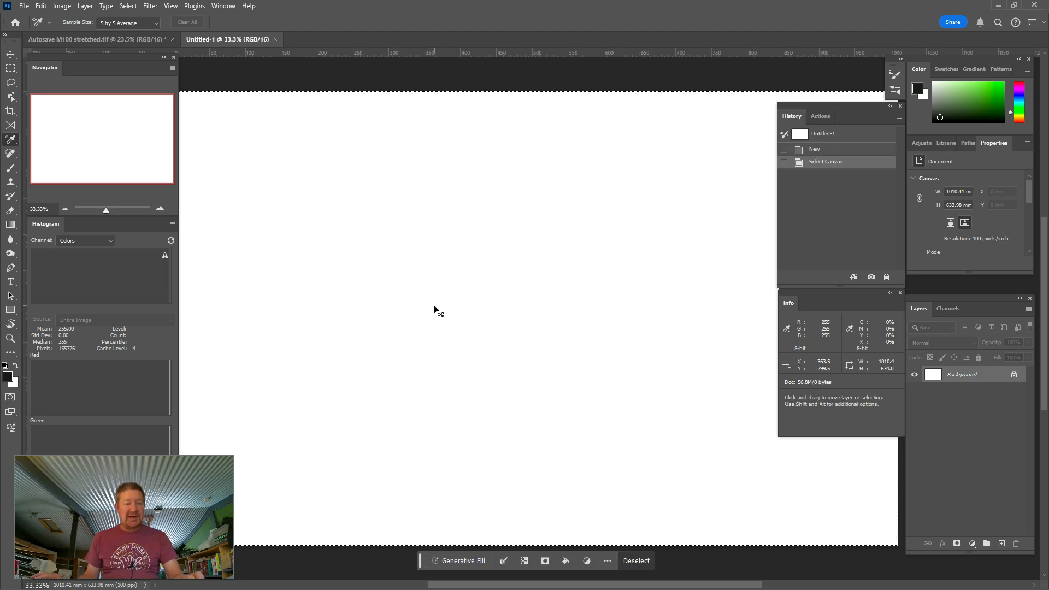
key("ctrl+v")
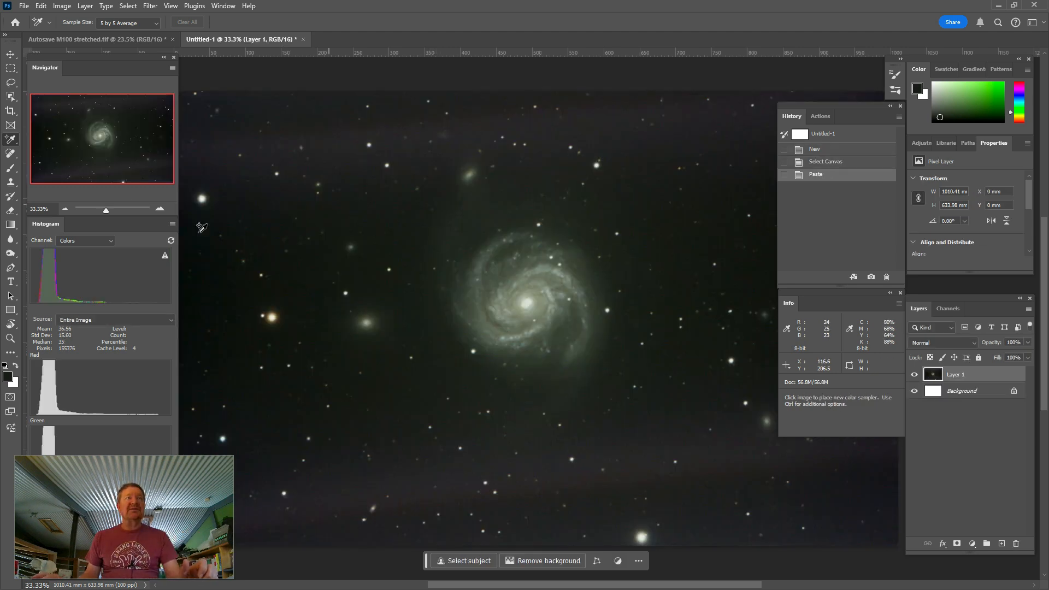
left_click_drag(107, 209, 106, 214)
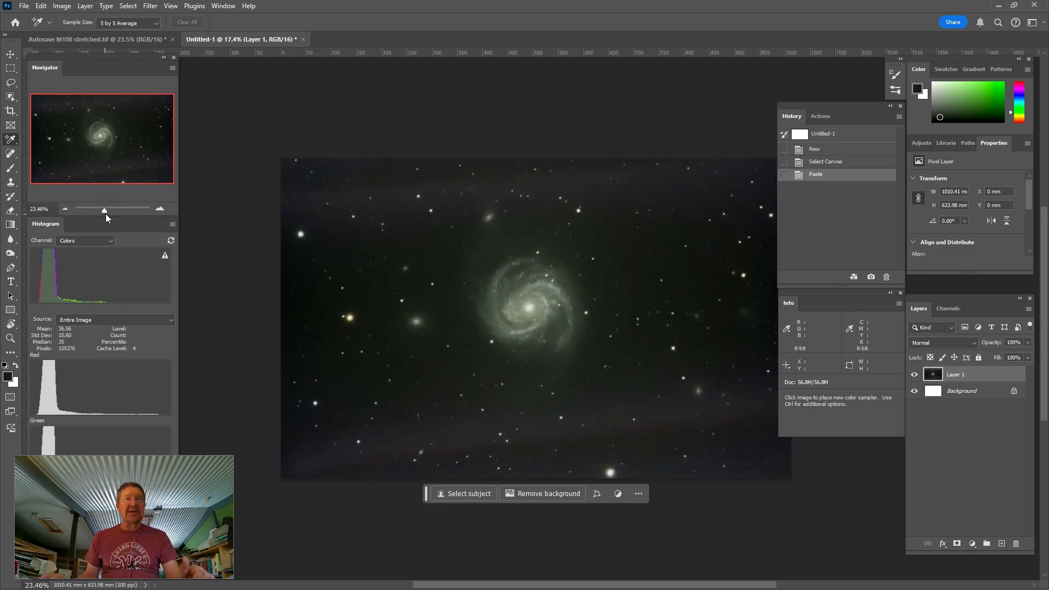
Step: View the source M100 document, return to the pasted copy in Untitled-1, and examine the whole image
left_click(137, 41)
key("ctrl+a")
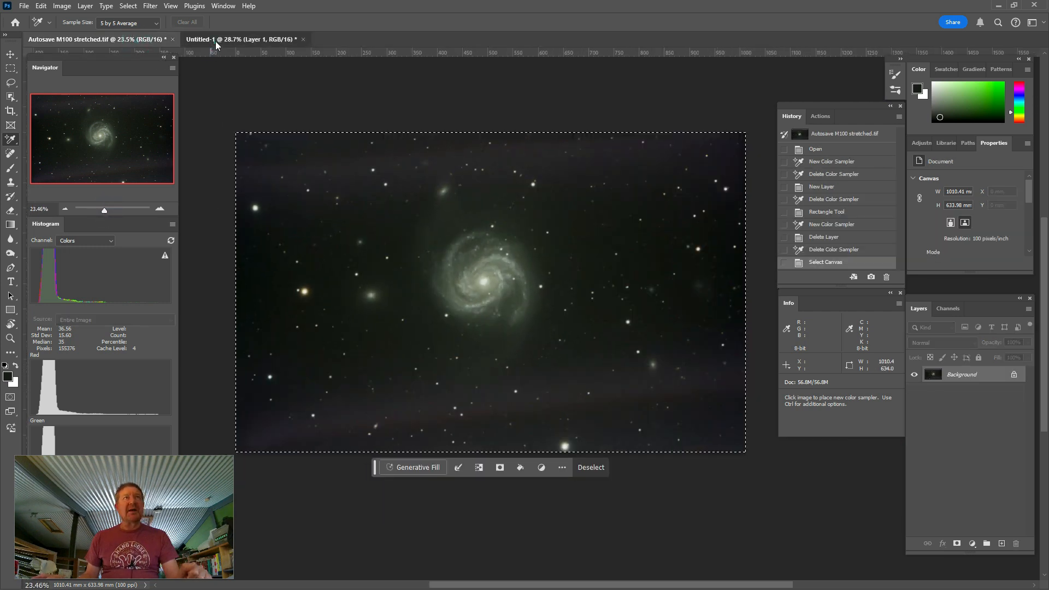
left_click(217, 41)
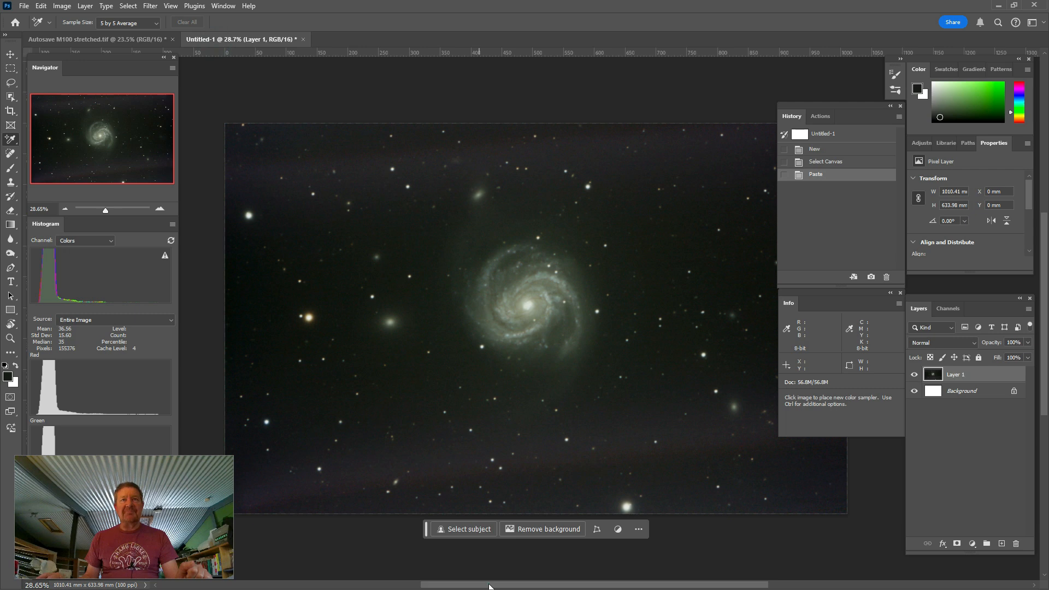
left_click_drag(489, 586, 500, 584)
scroll(550, 215, "down", 1)
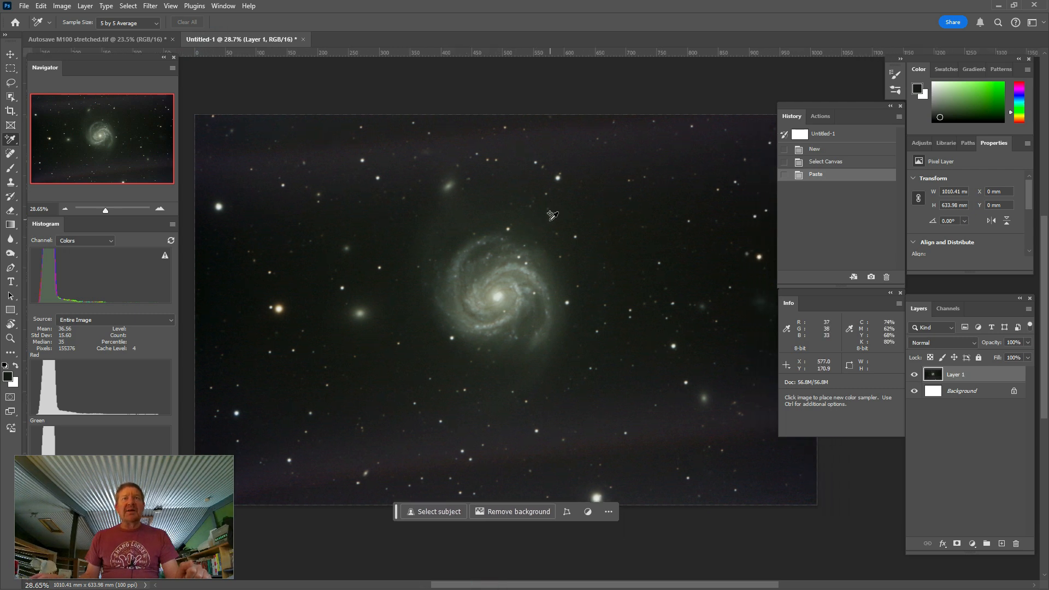
Step: Sample the dark sky beside the galaxy as the foreground color 20221e
scroll(552, 219, "down", 1)
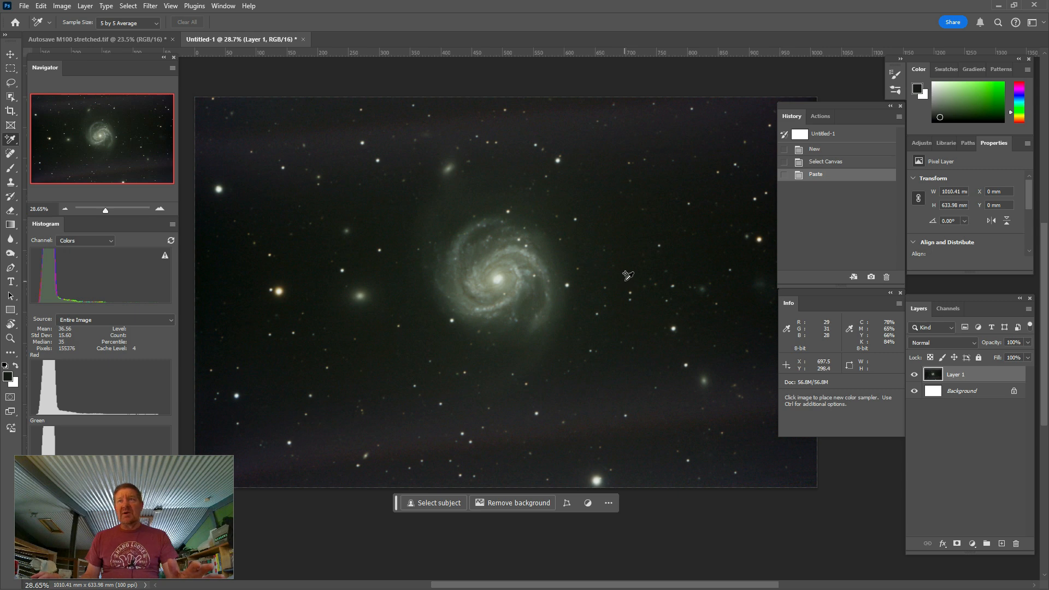
left_click(8, 378)
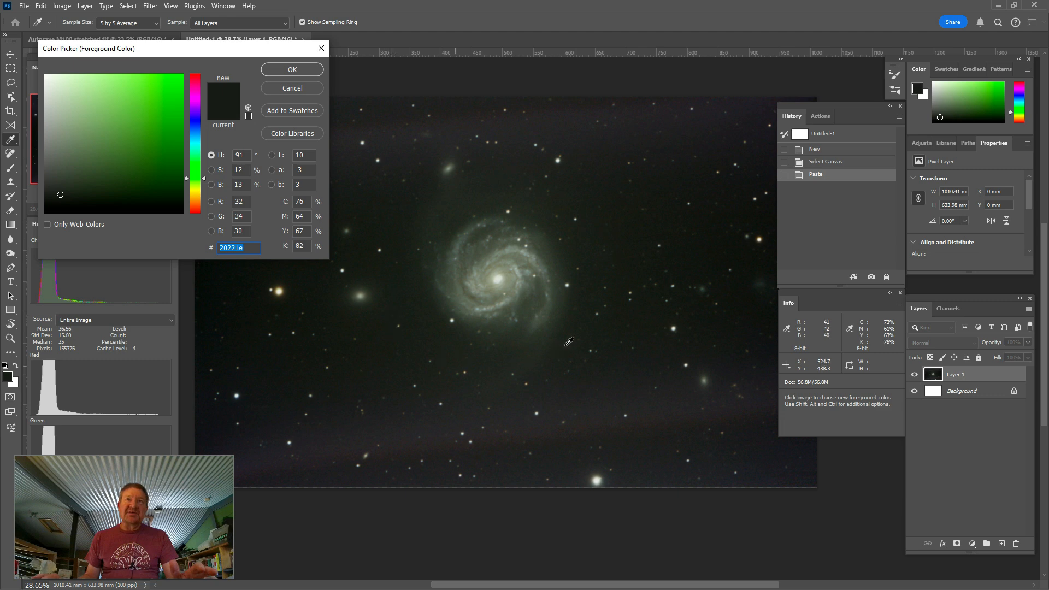
left_click(601, 275)
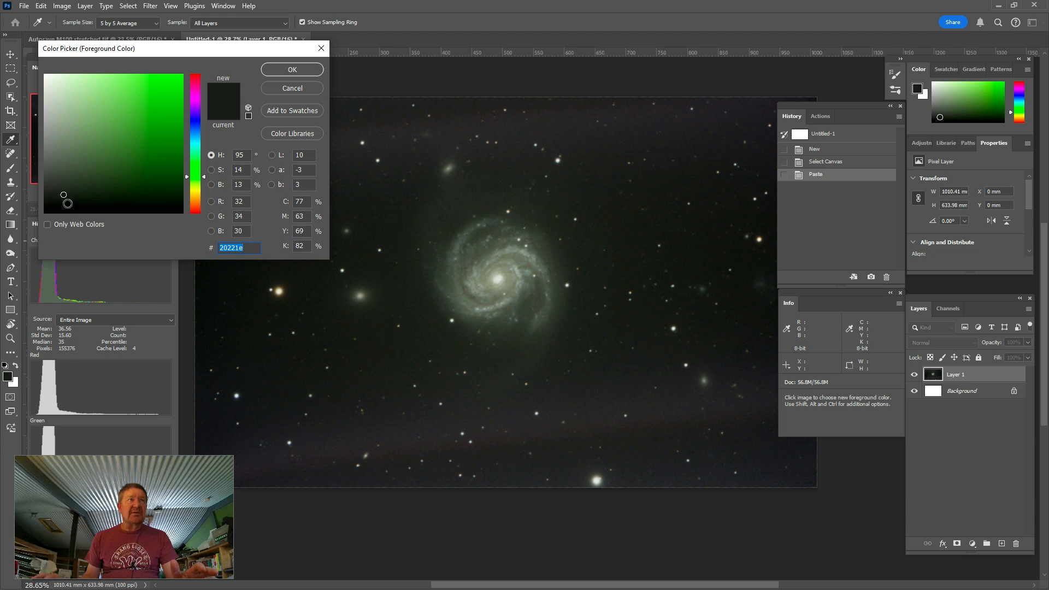
left_click(305, 71)
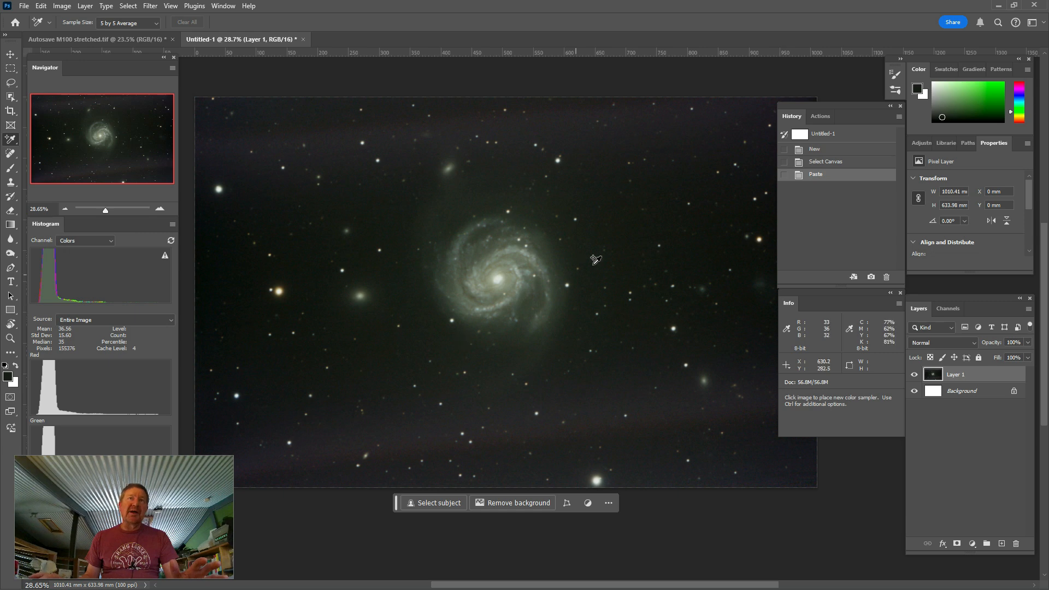
Step: On a new layer, draw a foreground-colored rectangle of about 4128 x 2847 px covering the canvas, and place it beneath the galaxy layer
left_click(1002, 544)
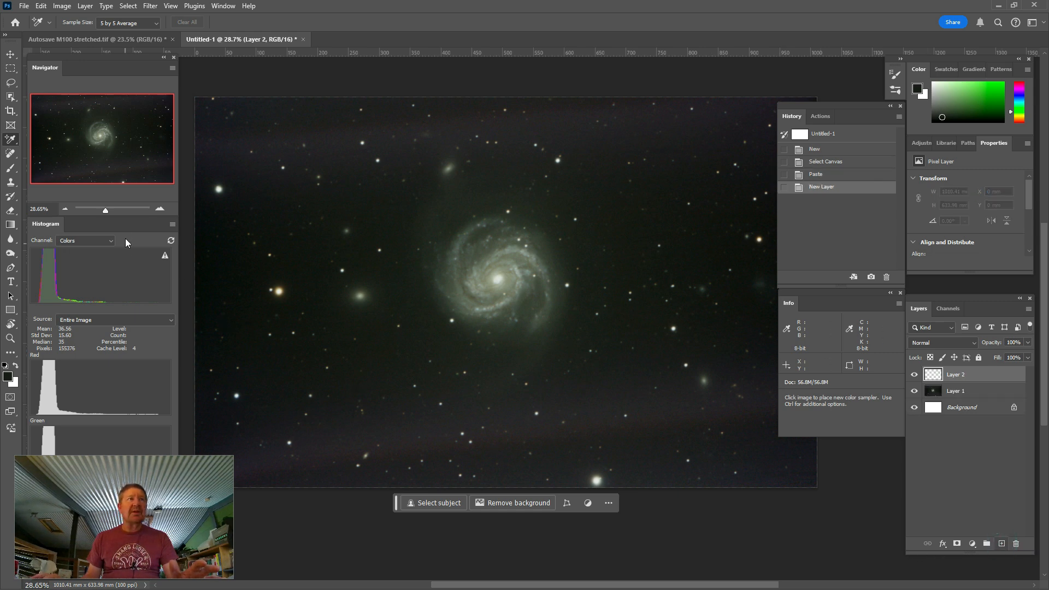
left_click_drag(107, 209, 104, 210)
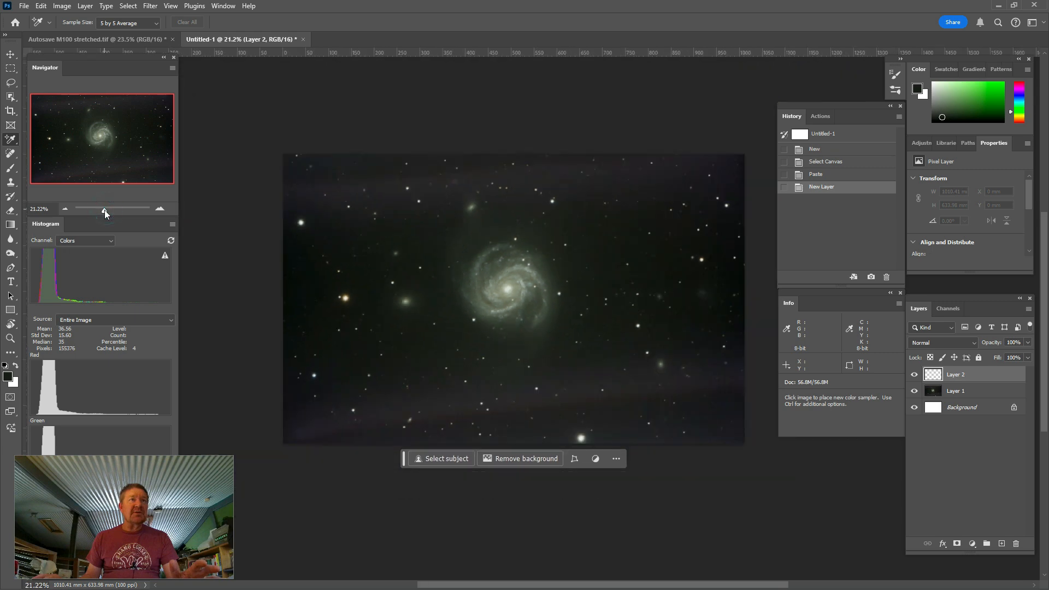
left_click(11, 312)
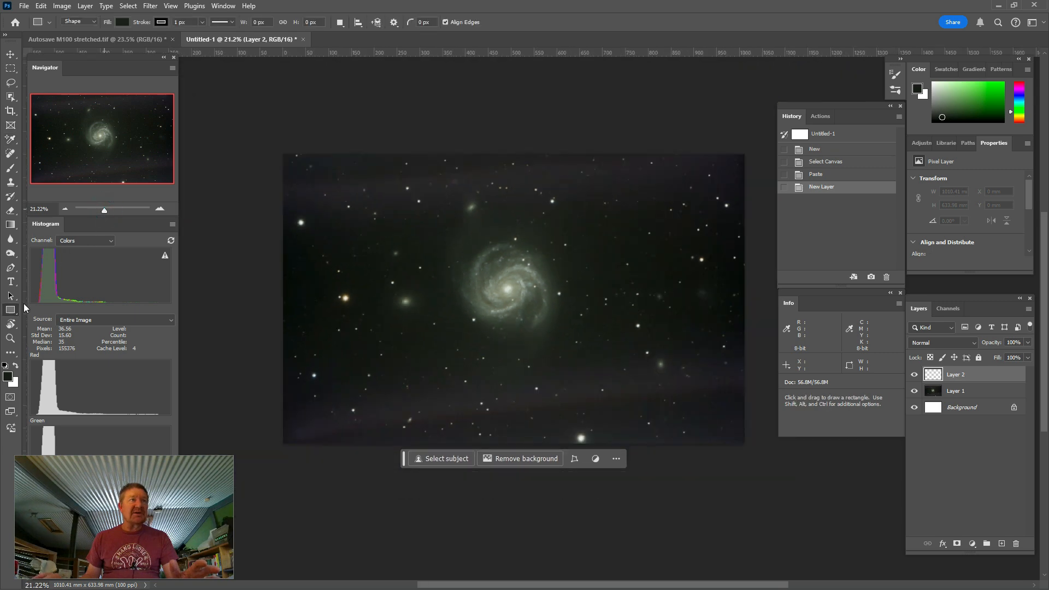
mouse_move(274, 142)
left_mouse_down()
mouse_move(251, 332)
mouse_move(264, 445)
mouse_move(484, 474)
mouse_move(753, 472)
left_mouse_up()
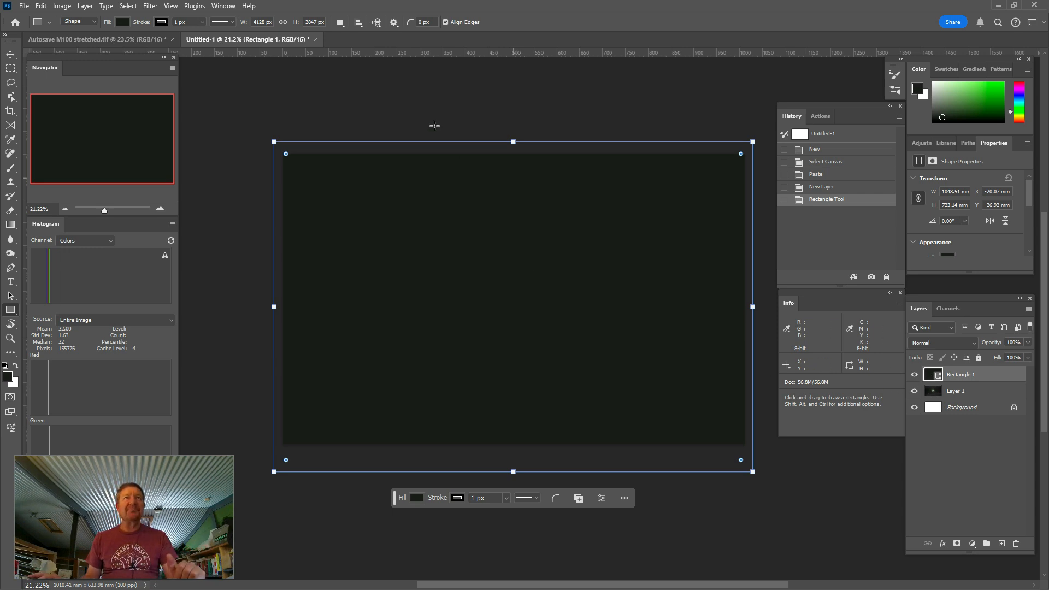
left_click(10, 68)
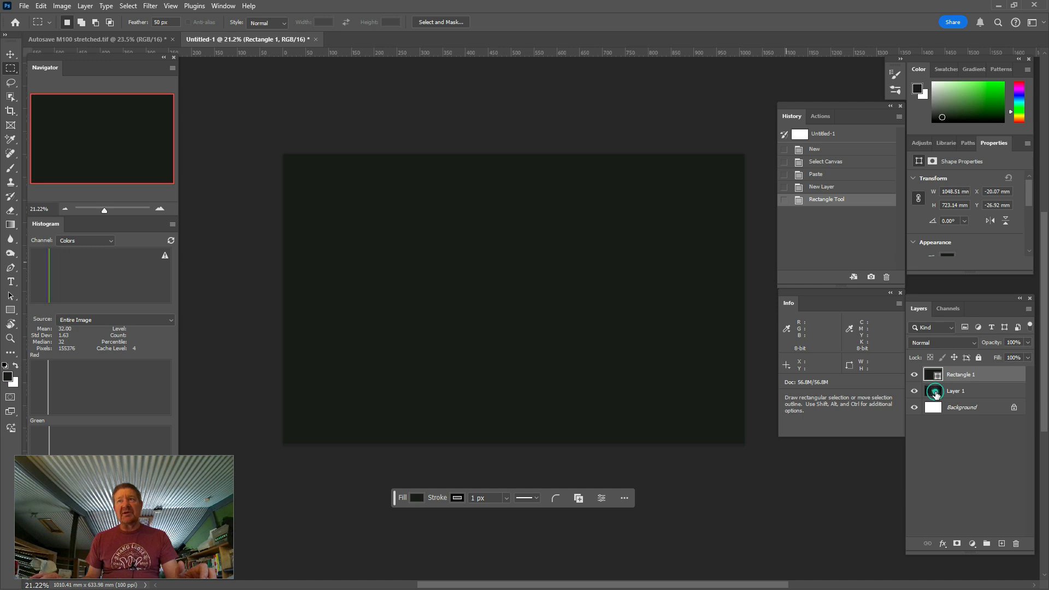
left_click_drag(936, 393, 933, 375)
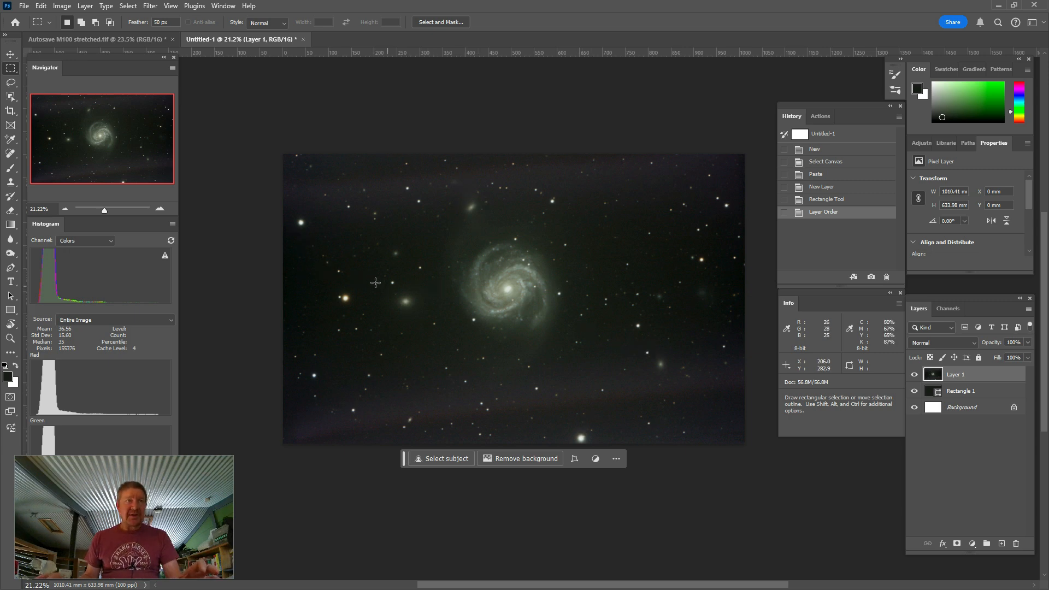
Step: Choose the Eraser Tool for the galaxy layer and set its brush hardness to 0%
left_click(11, 212)
right_click(10, 212)
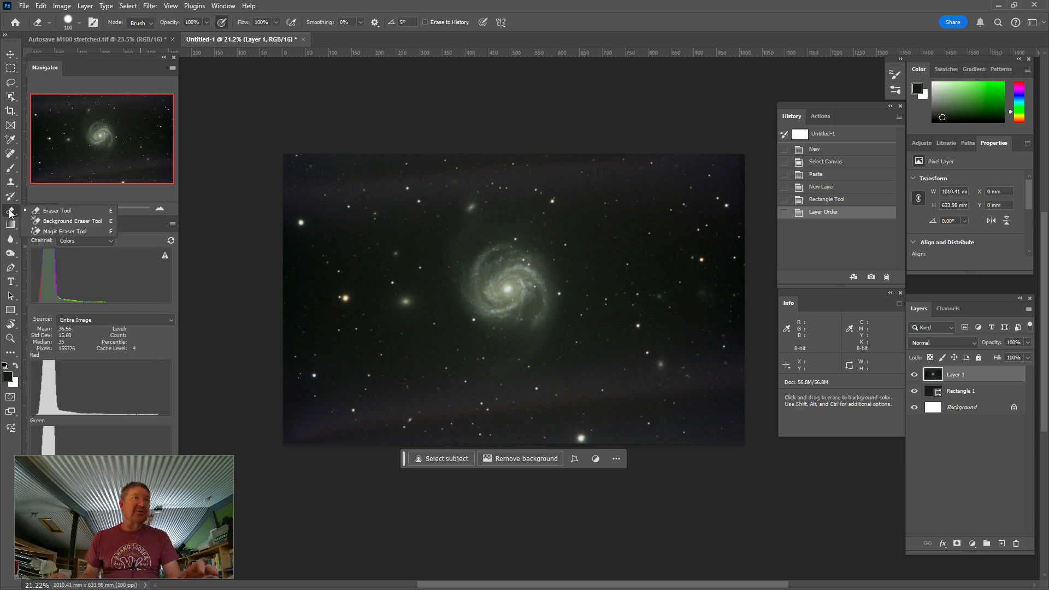
left_click(44, 211)
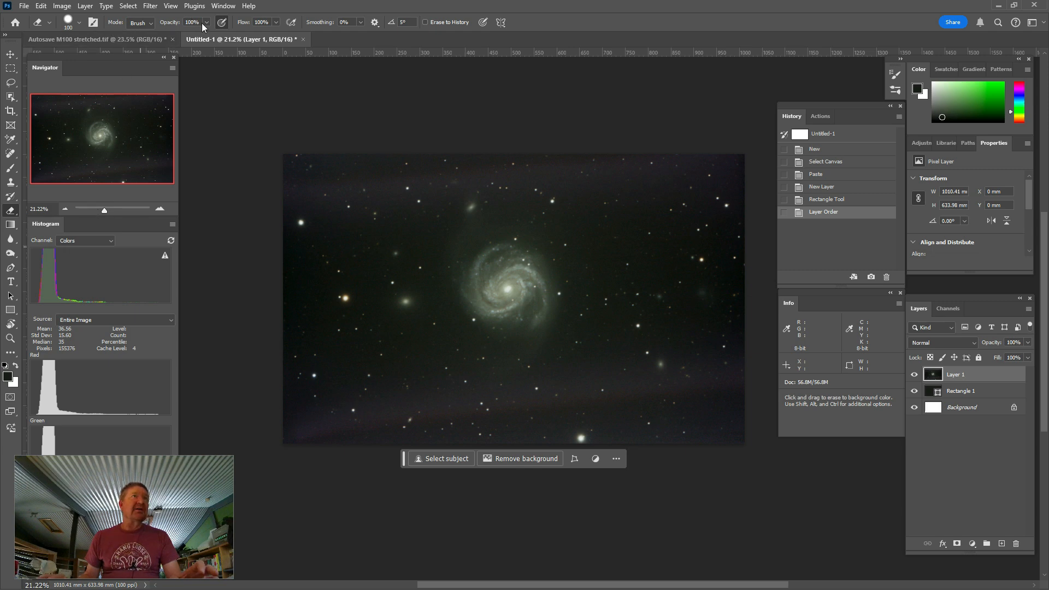
left_click(79, 22)
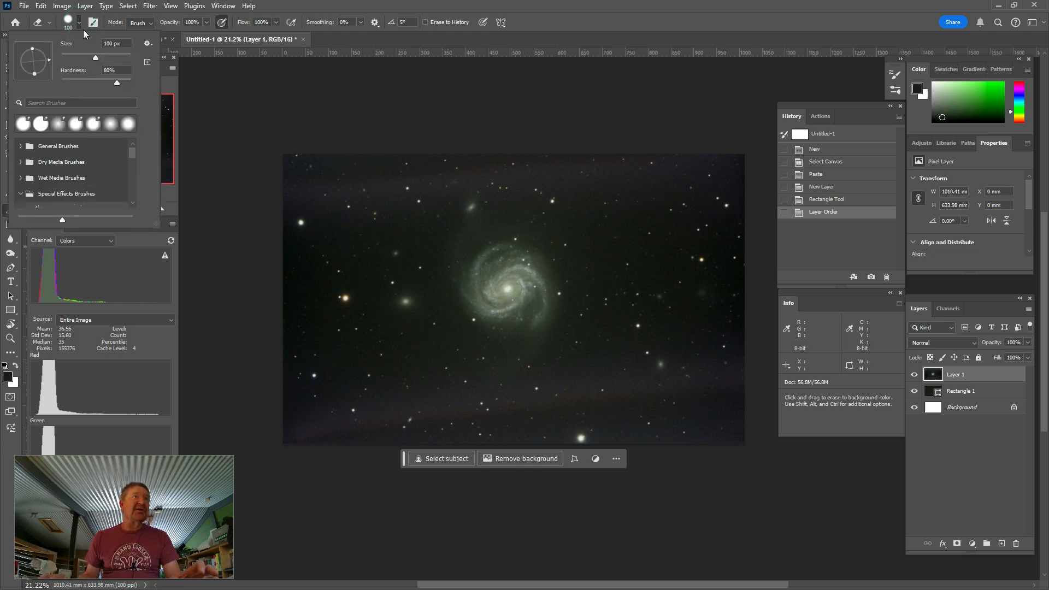
left_click_drag(117, 83, 43, 88)
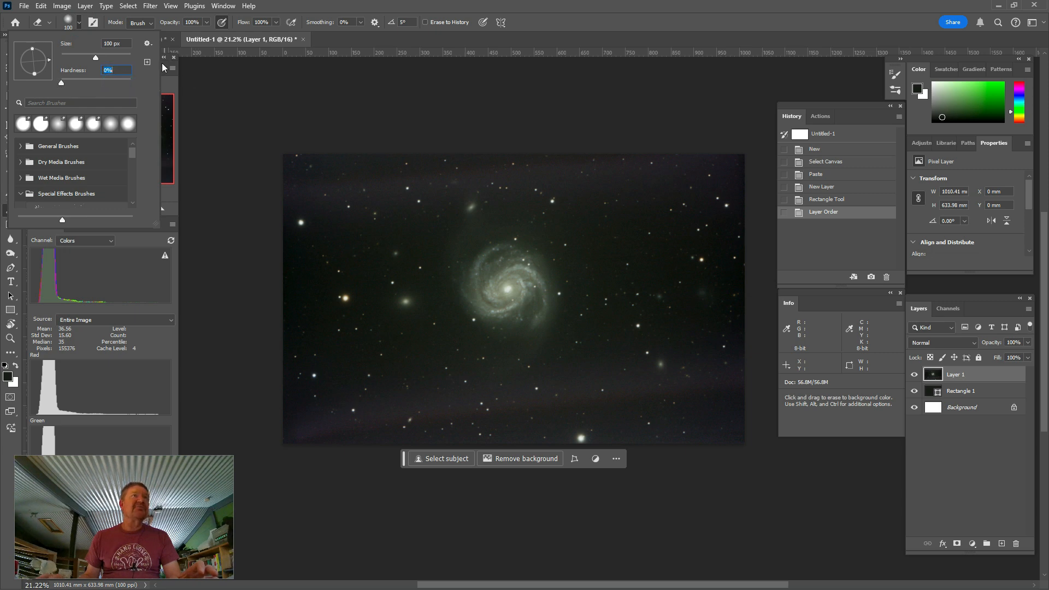
left_click(208, 89)
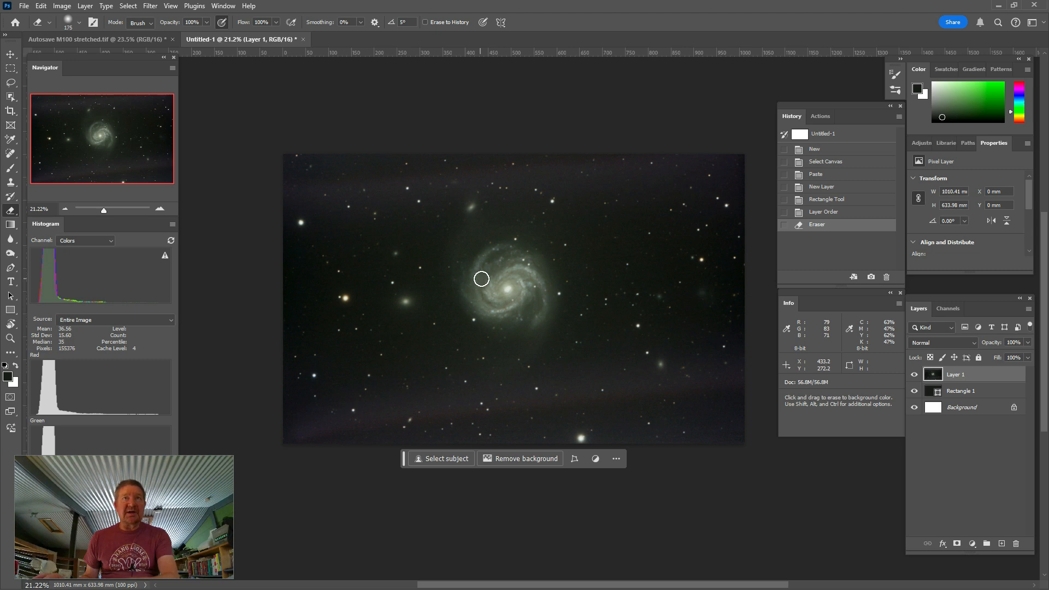
Step: Erase the central spiral galaxy from Layer 1 with a soft 1500 px eraser, using repeated dabs on its core
key("bracketright")
key("bracketright")
key("bracketright")
key("bracketright")
key("bracketright")
key("bracketright")
key("bracketright")
key("bracketright")
key("bracketright")
key("bracketright")
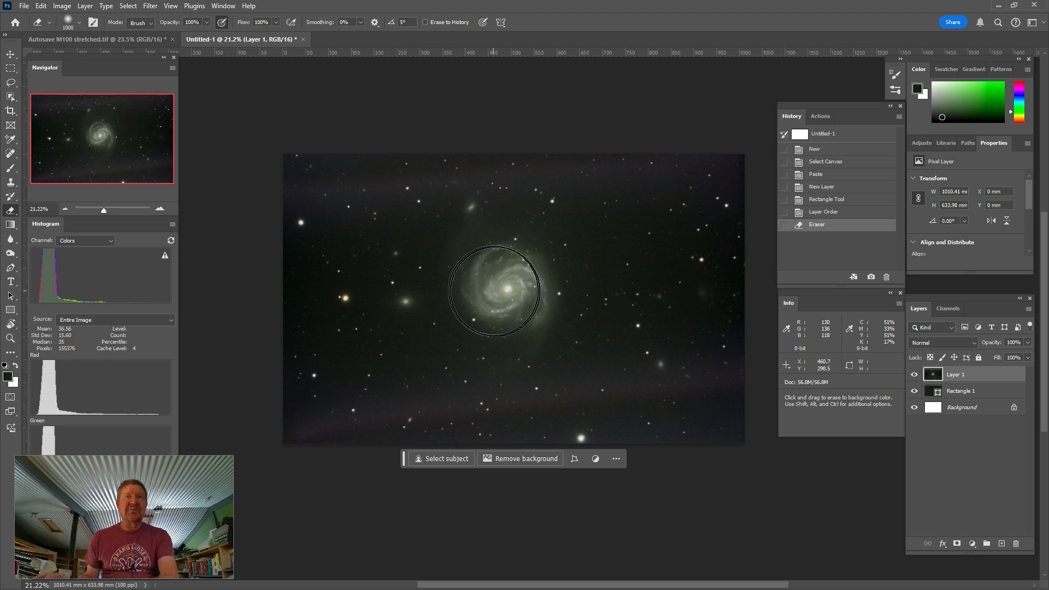
key("bracketright")
key("bracketright")
key("bracketright")
key("bracketright")
key("bracketright")
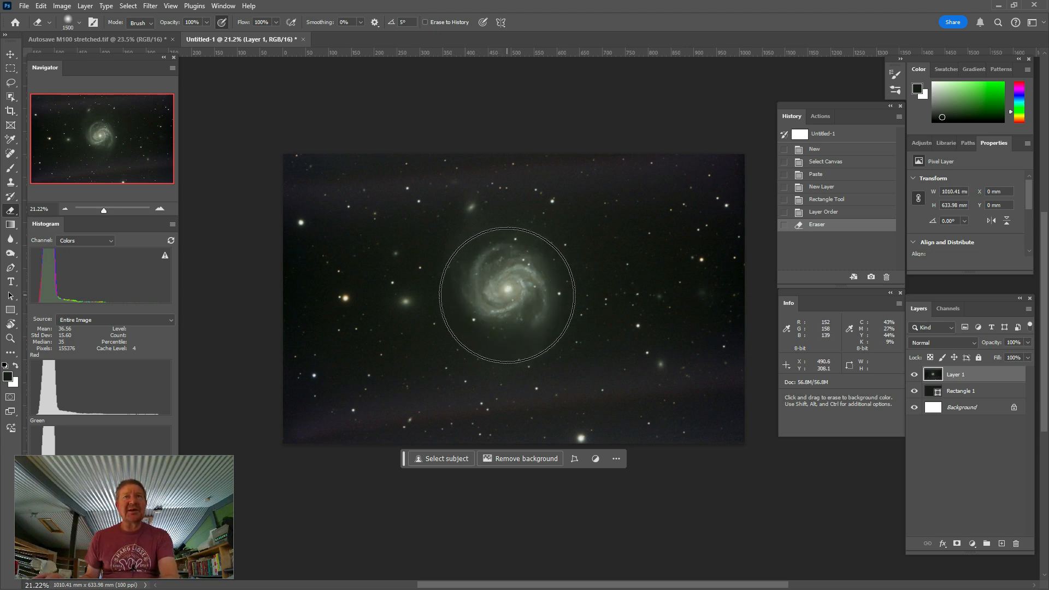
left_click(508, 290)
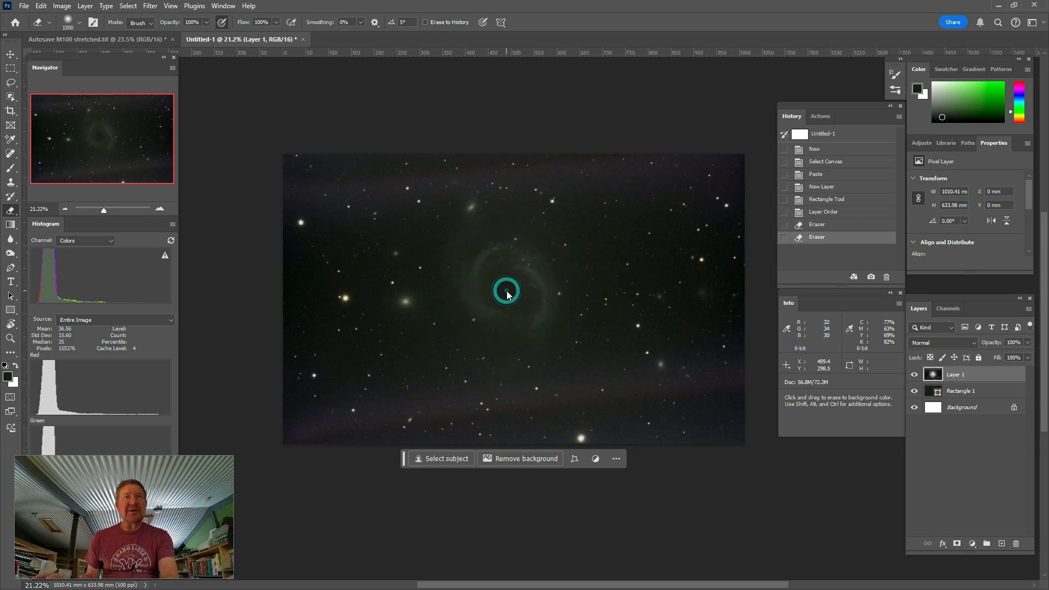
left_click(506, 290)
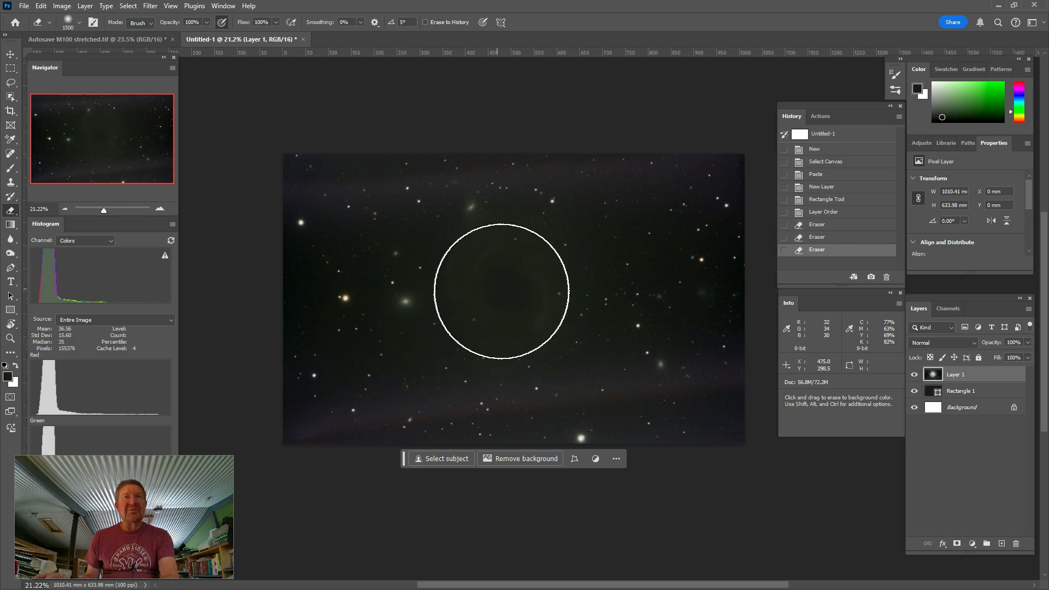
left_click(502, 290)
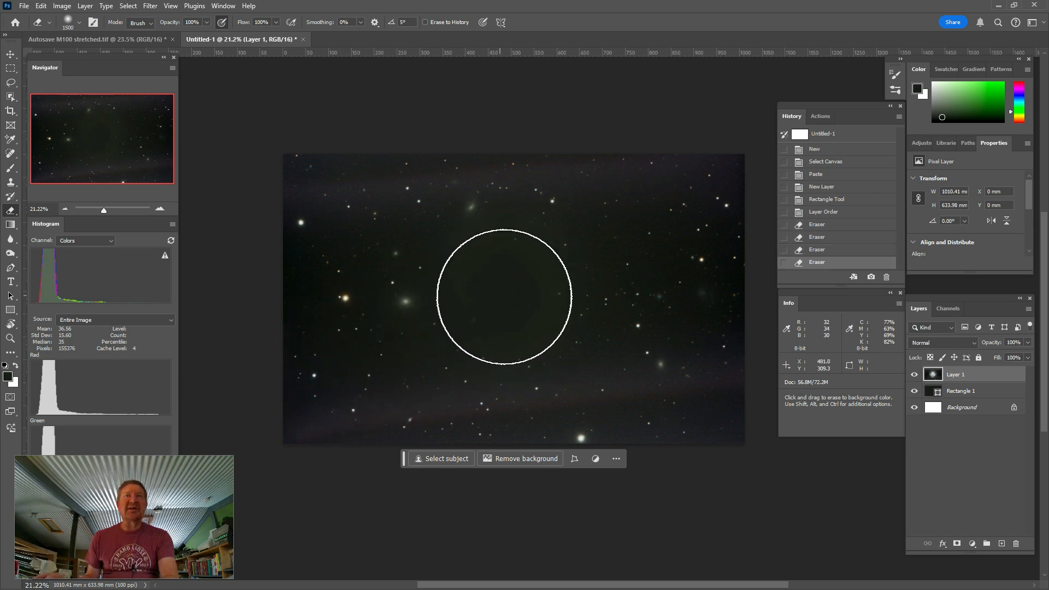
left_click(505, 298)
Step: Erase the two small fuzzy galaxies to the left of and above the erased spiral with a 300 px eraser
key("bracketleft")
key("bracketleft")
key("bracketleft")
key("bracketleft")
key("bracketleft")
key("bracketleft")
key("bracketleft")
key("bracketleft")
key("bracketleft")
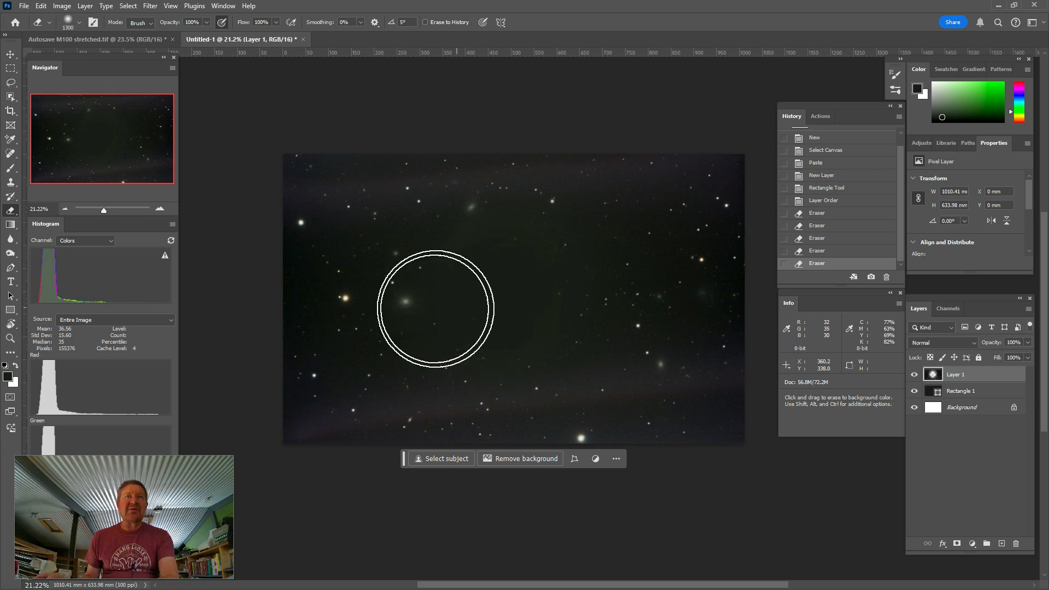
key("bracketleft")
key("bracketleft")
key("bracketleft")
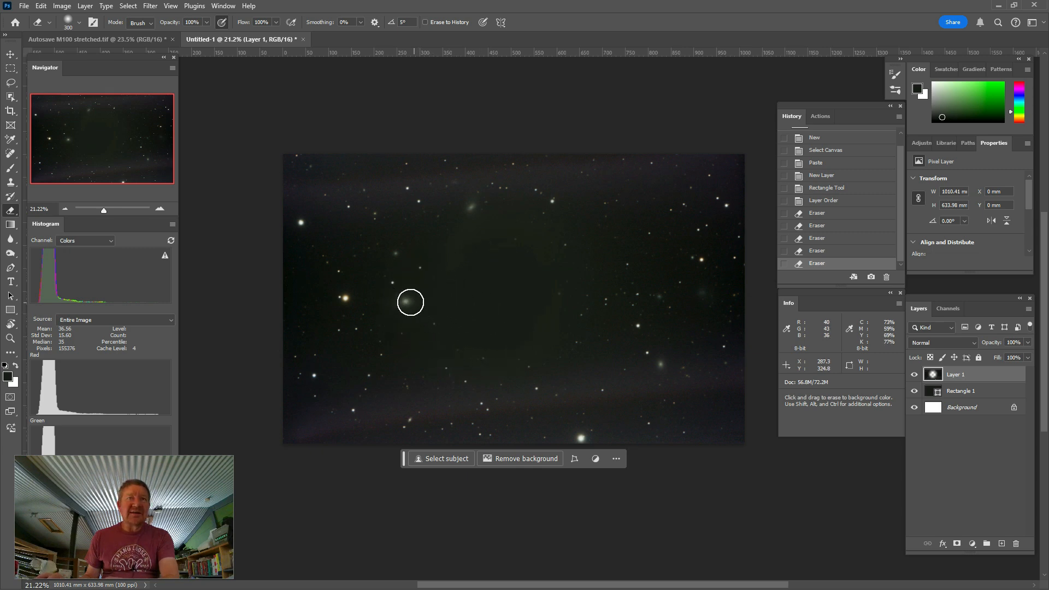
left_click(407, 300)
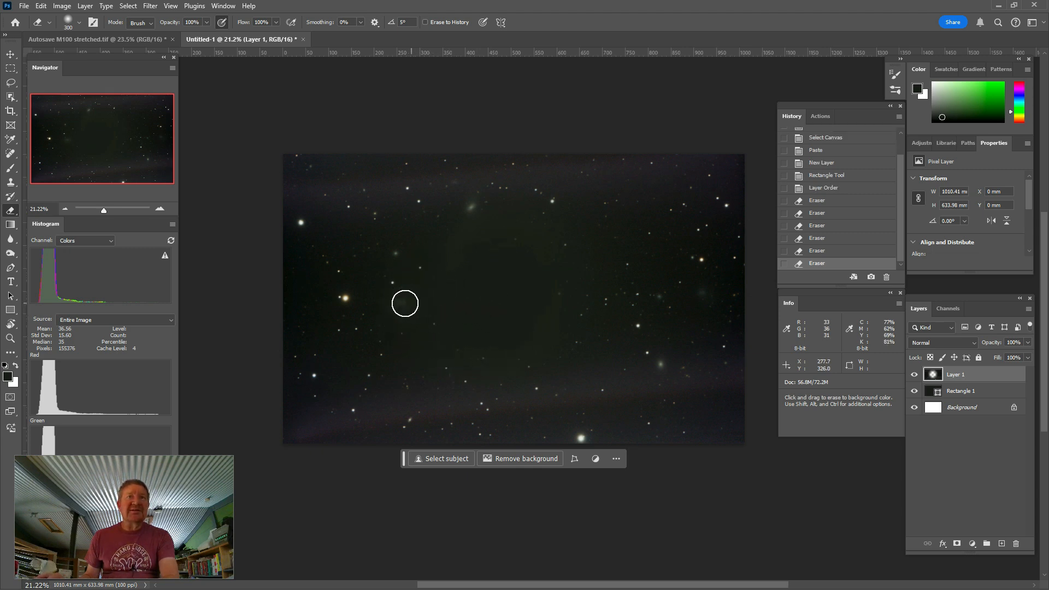
left_click(404, 302)
left_click(470, 209)
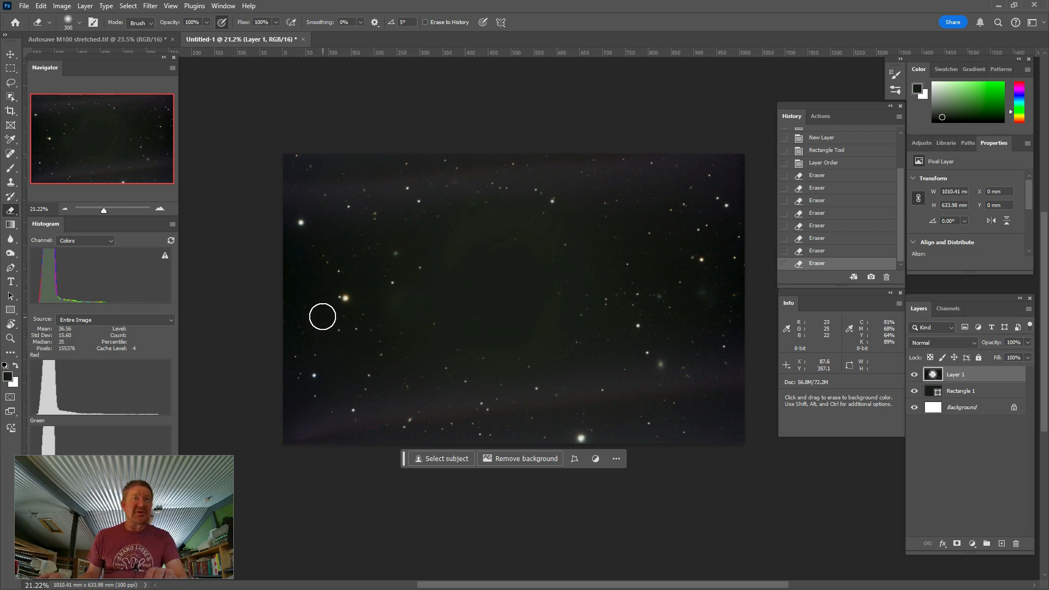
Step: Remove the two brightest stars on the image's left side and a spot near its upper edge using a 125 px Spot Healing Brush
left_click(11, 154)
left_click(60, 156)
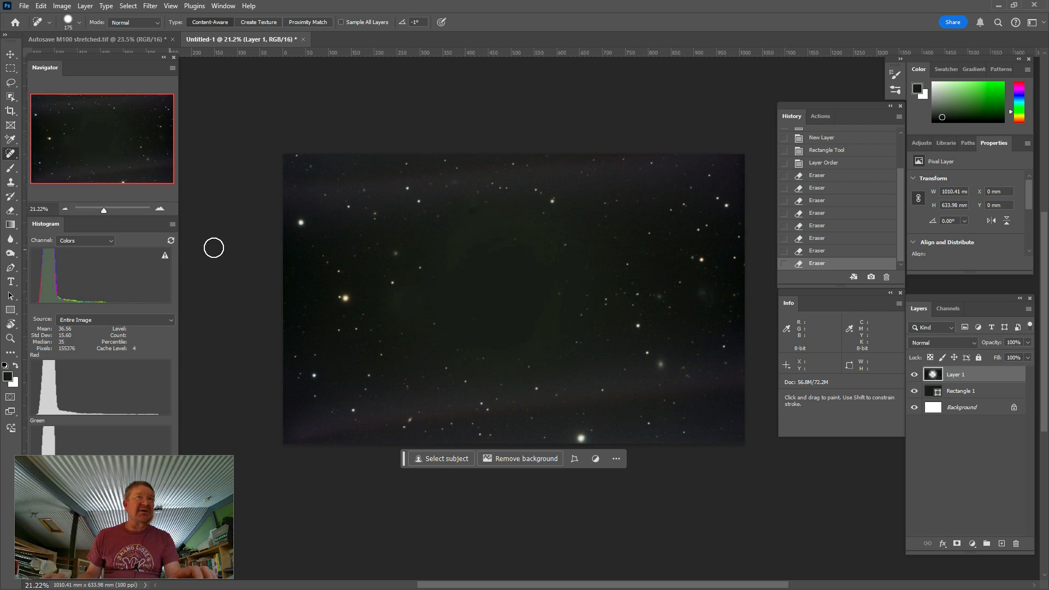
key("bracketleft")
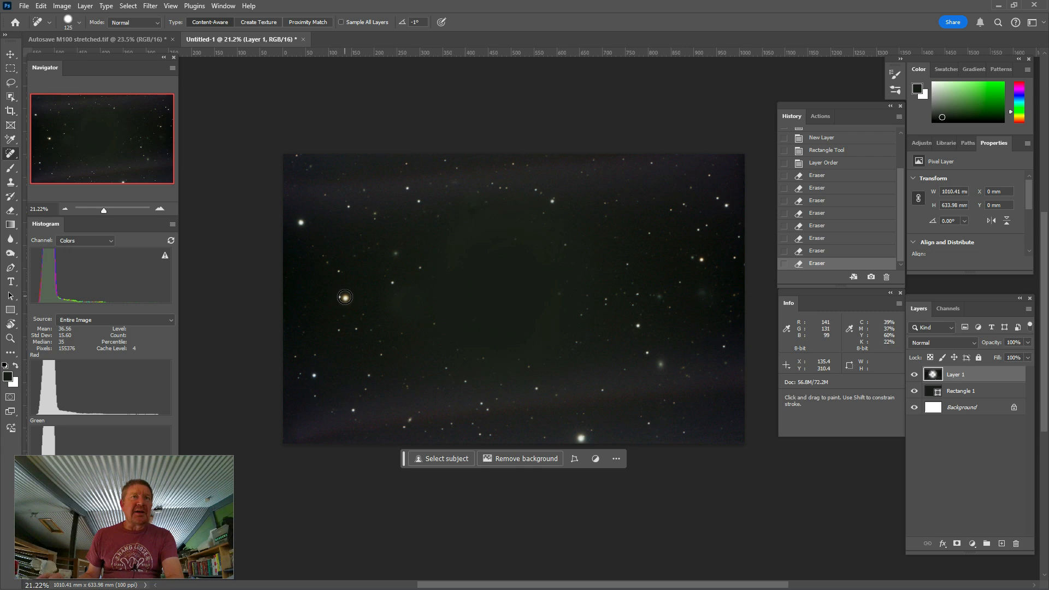
left_click(300, 222)
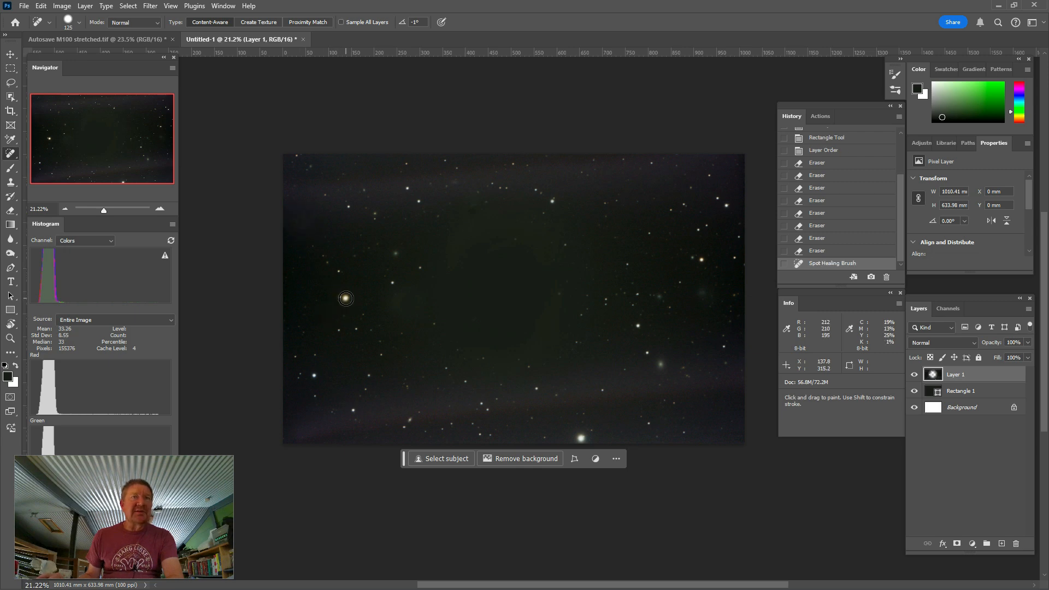
left_click(346, 299)
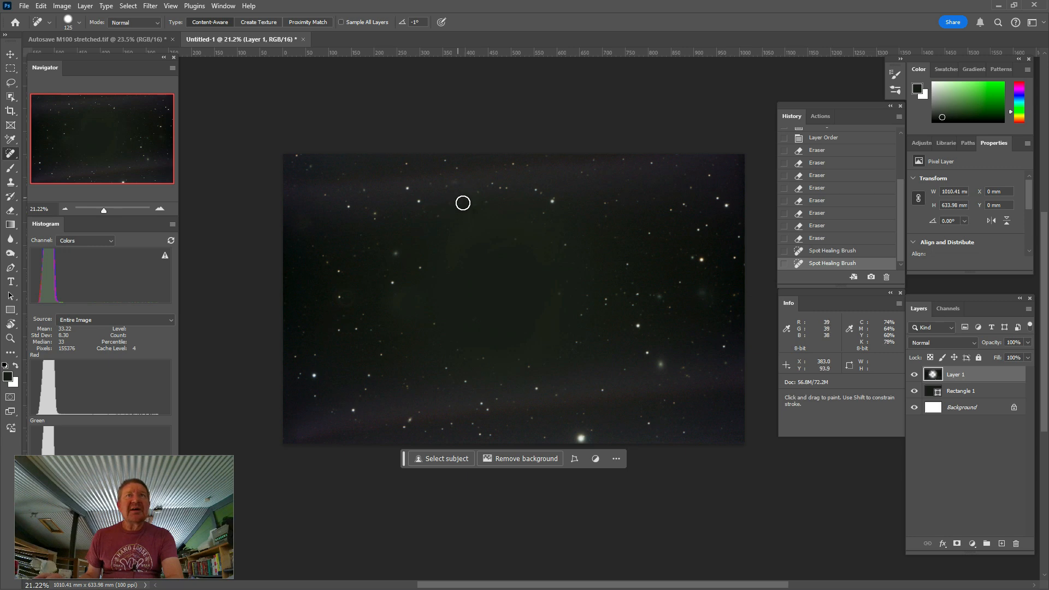
left_click(456, 183)
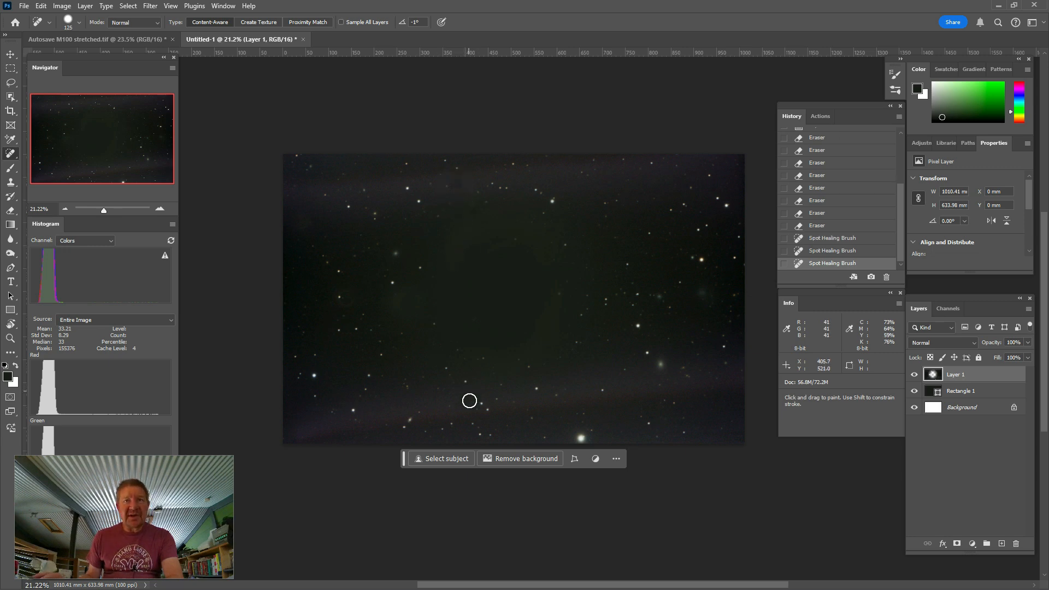
Step: Heal the bright star at the image's lower edge and the faint galaxies on its right side with a 150 to 200 px Spot Healing Brush
key("bracketright")
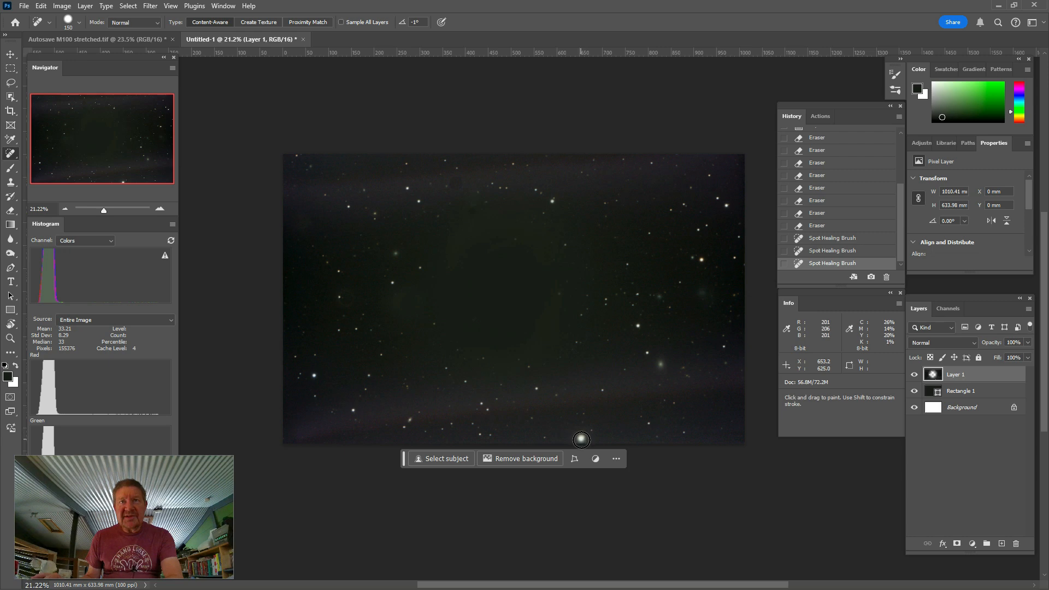
left_click(580, 438)
left_click(660, 363)
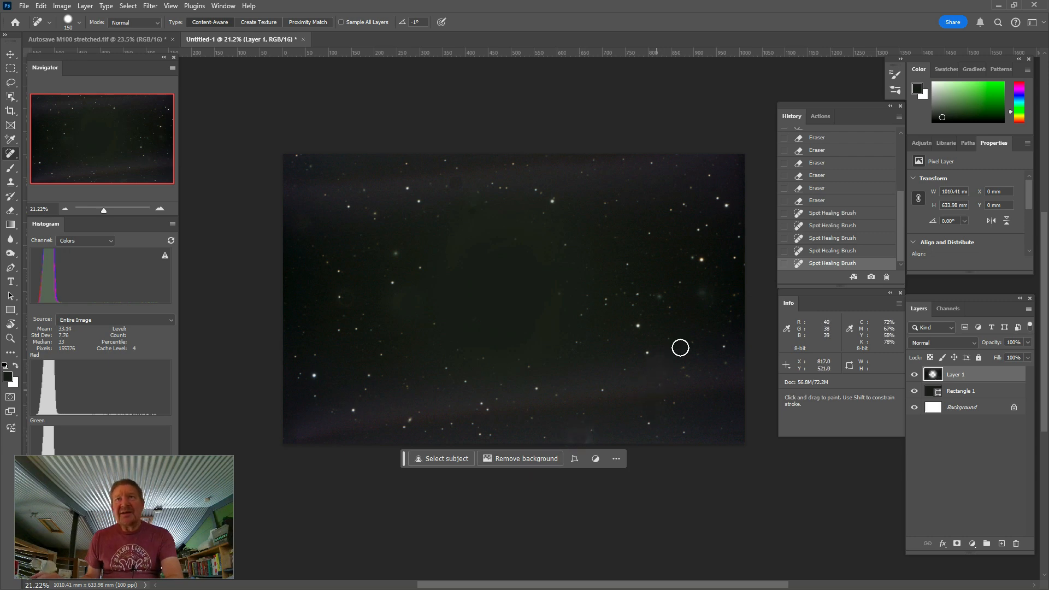
key("bracketright")
left_click(702, 293)
key("bracketright")
left_click(577, 435)
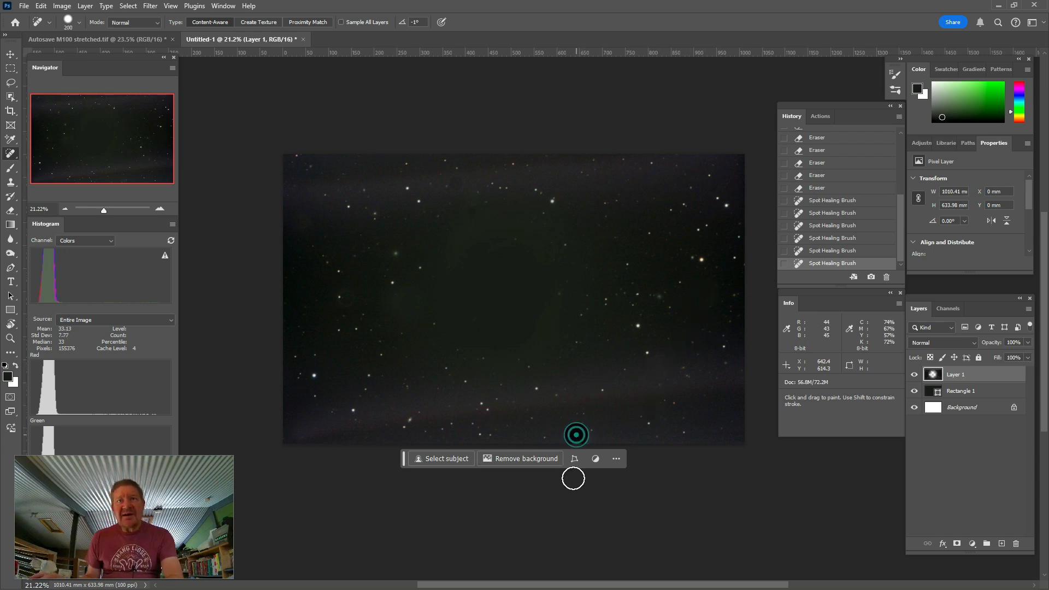
left_click(588, 444)
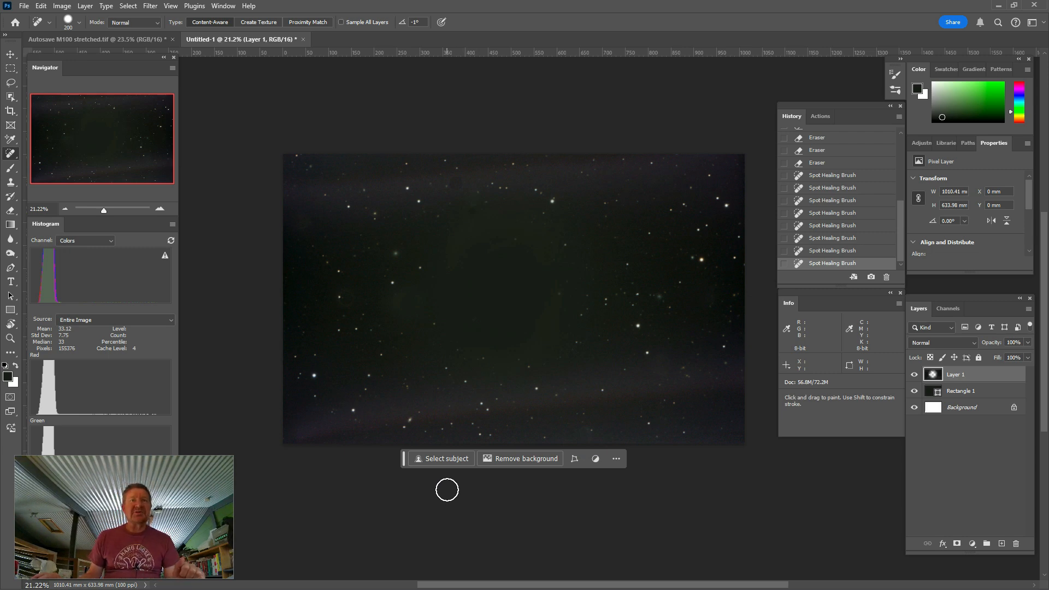
Step: Filter Layer 1 with Dust & Scratches at a 40-pixel radius and threshold 0 to remove the remaining stars
left_click(150, 6)
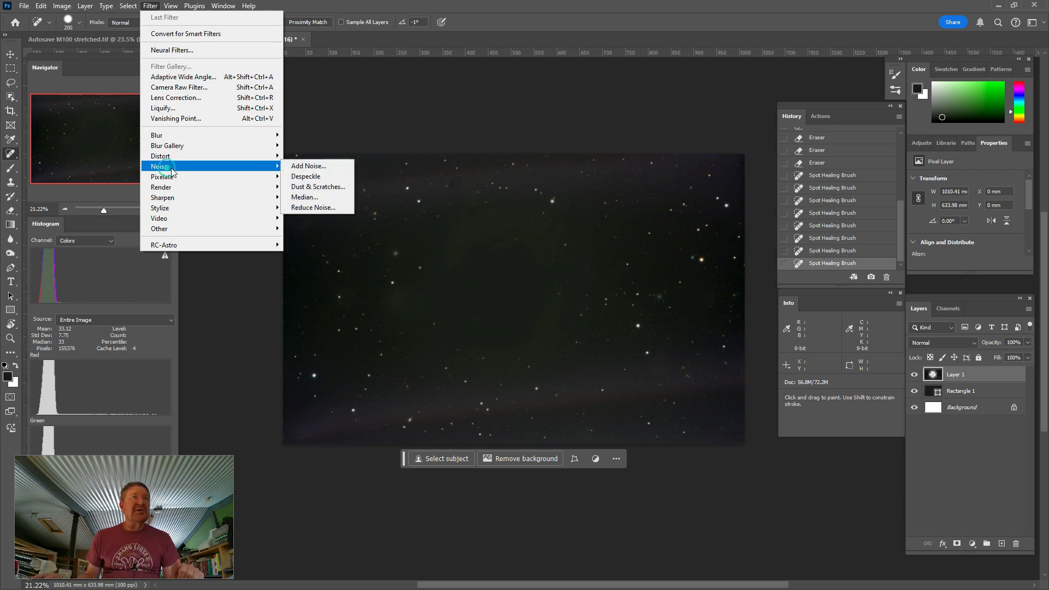
left_click(309, 186)
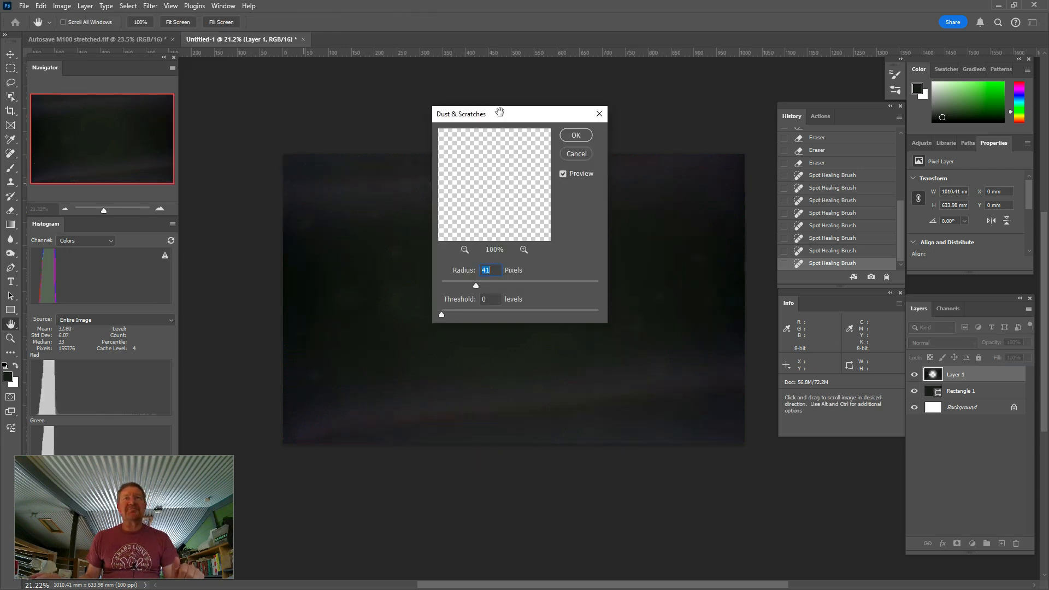
left_click_drag(499, 113, 860, 201)
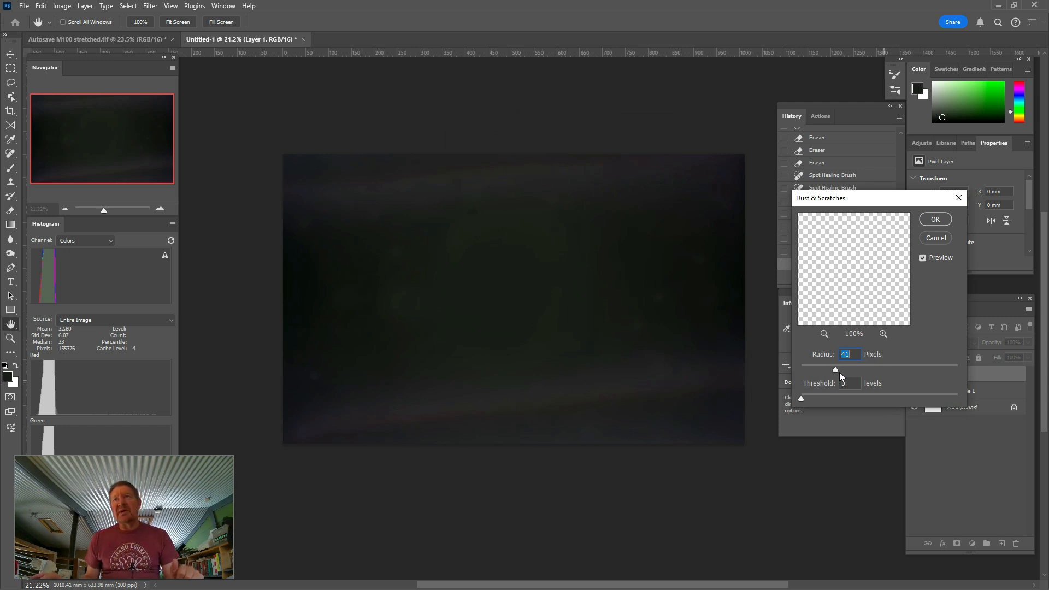
left_click_drag(837, 370, 926, 368)
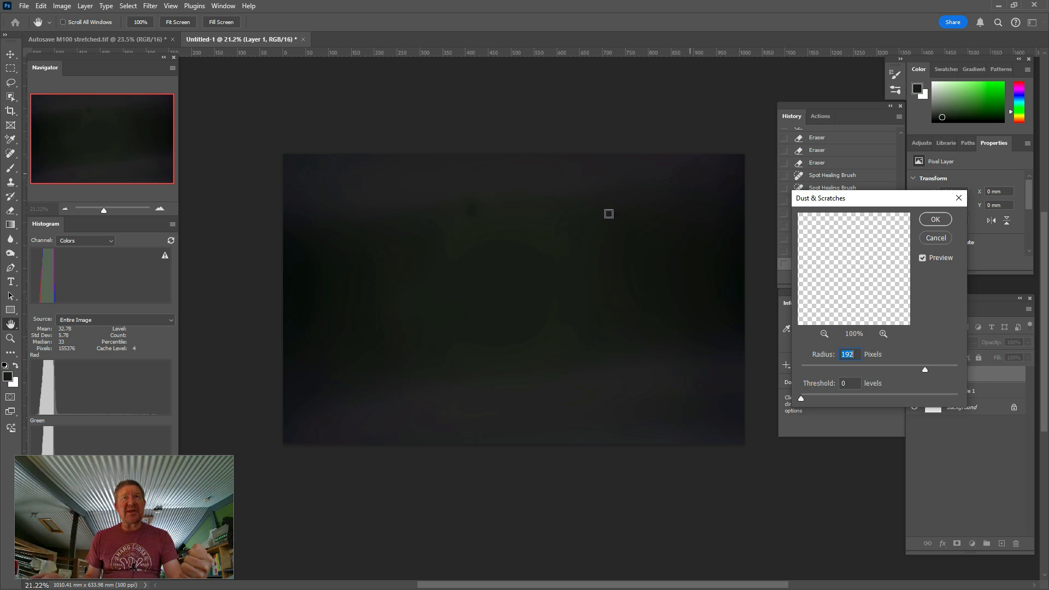
left_click_drag(926, 370, 844, 370)
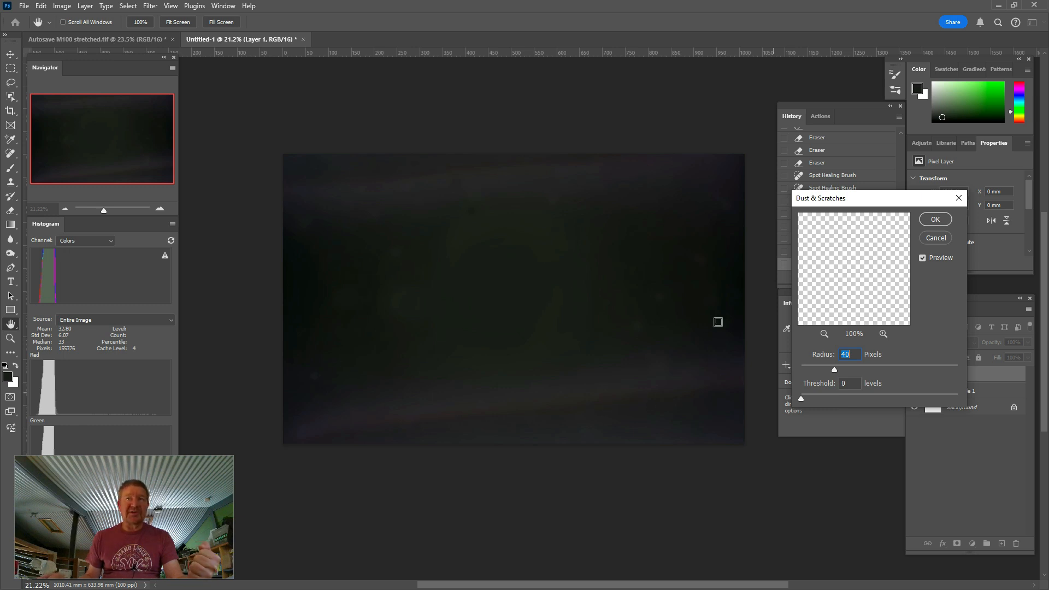
left_click(943, 224)
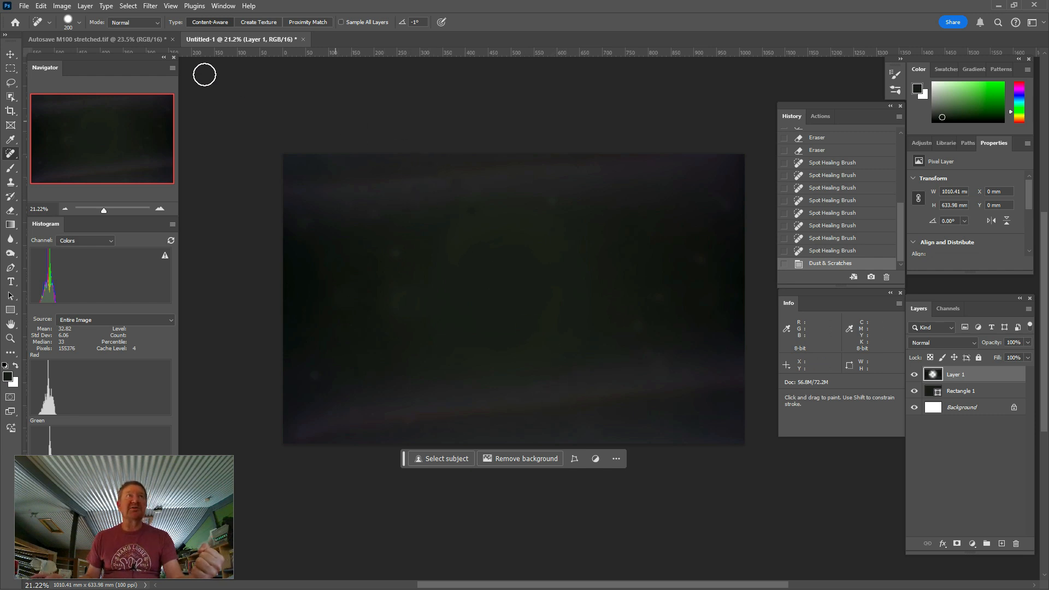
Step: In Autosave M100 stretched.tif, use Apply Image to subtract Untitled-1's merged RGB at 100% opacity, scale 1 and offset 30
left_click(109, 39)
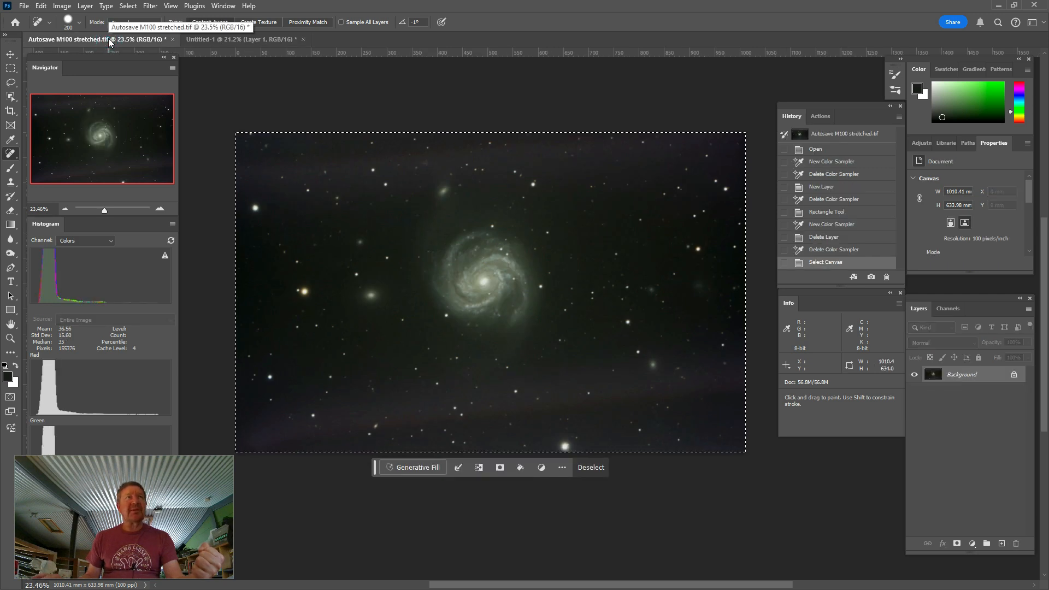
left_click(62, 6)
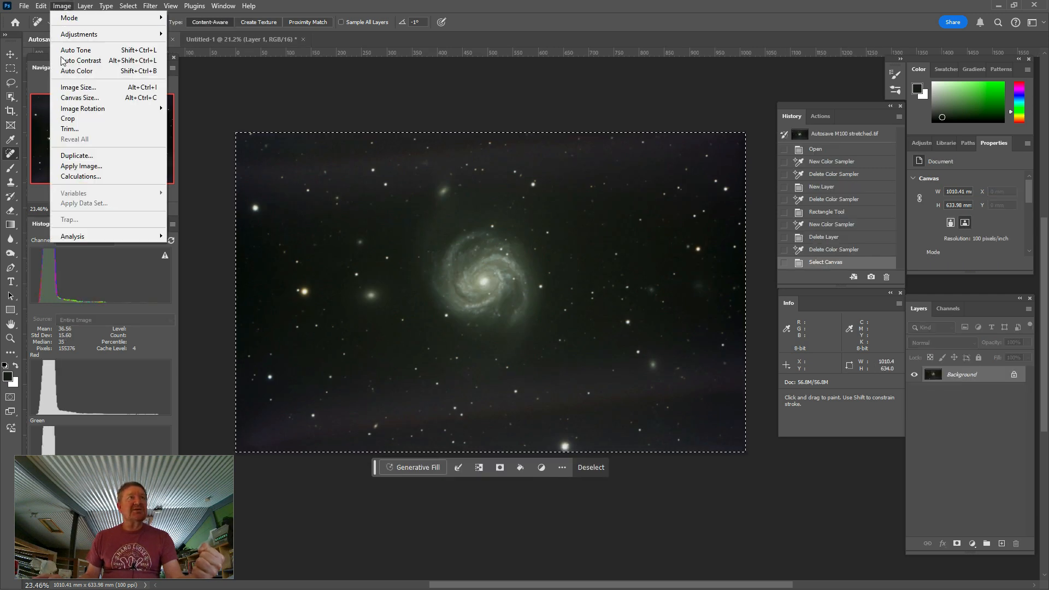
left_click(73, 167)
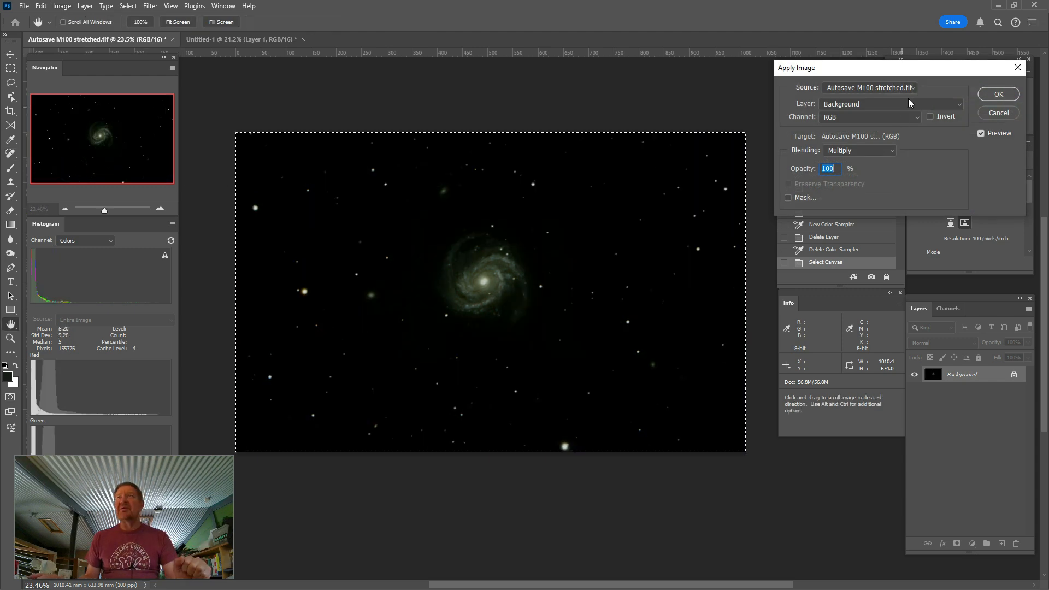
left_click(893, 152)
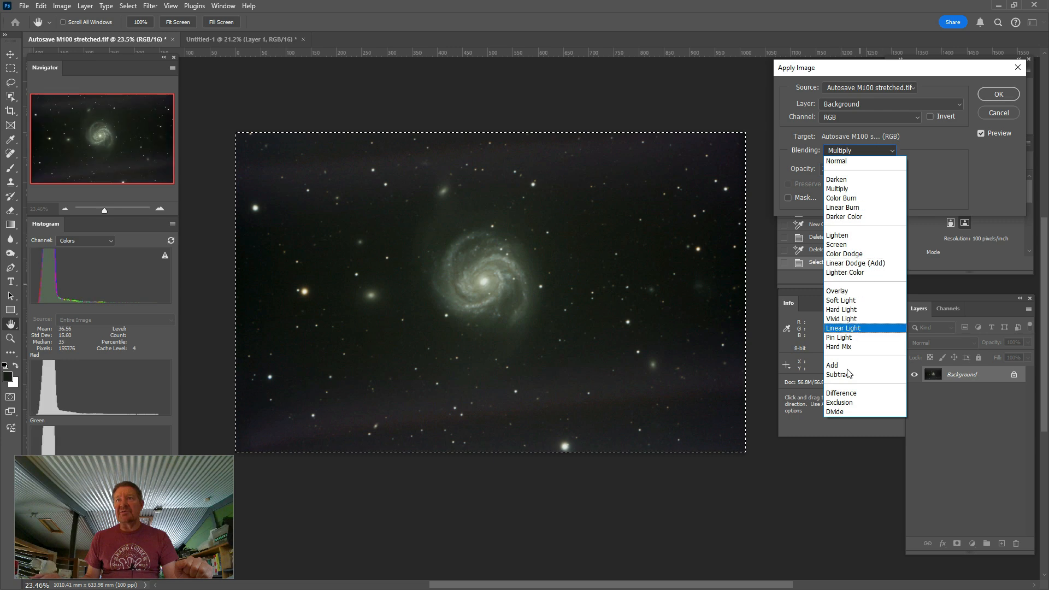
left_click(842, 374)
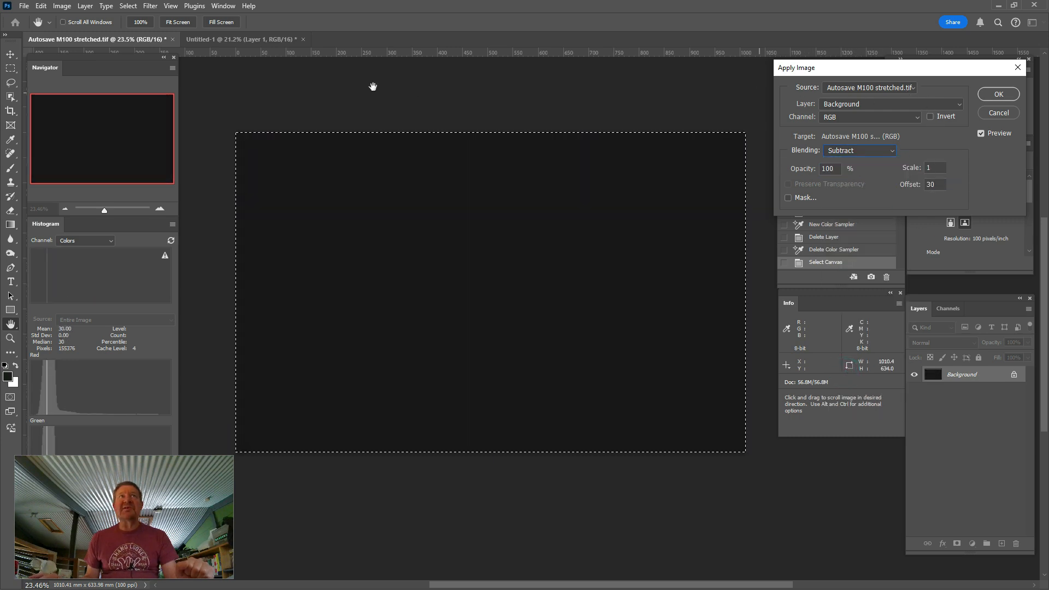
left_click(916, 93)
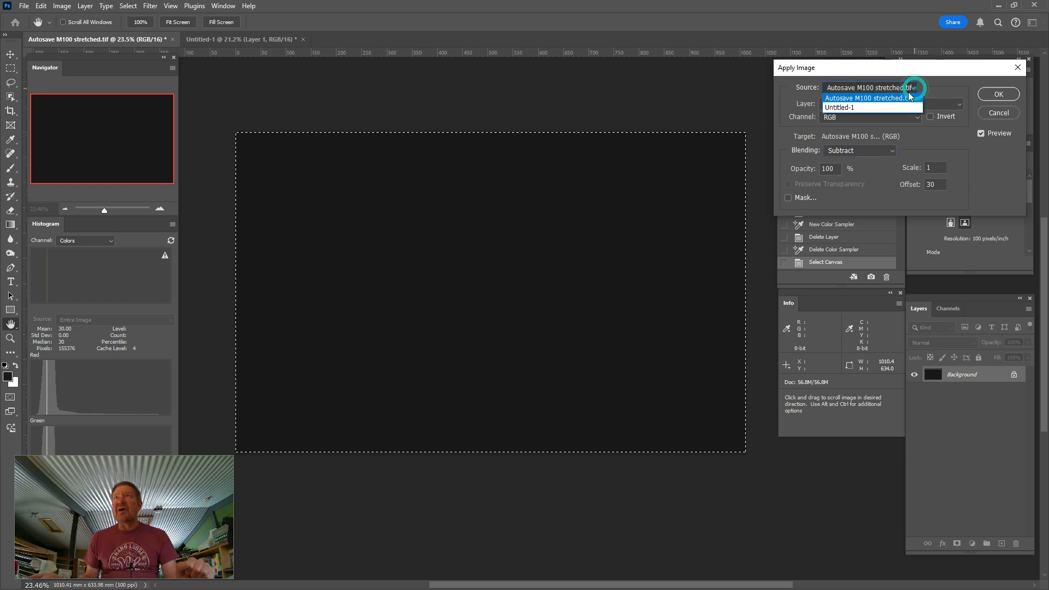
left_click(851, 108)
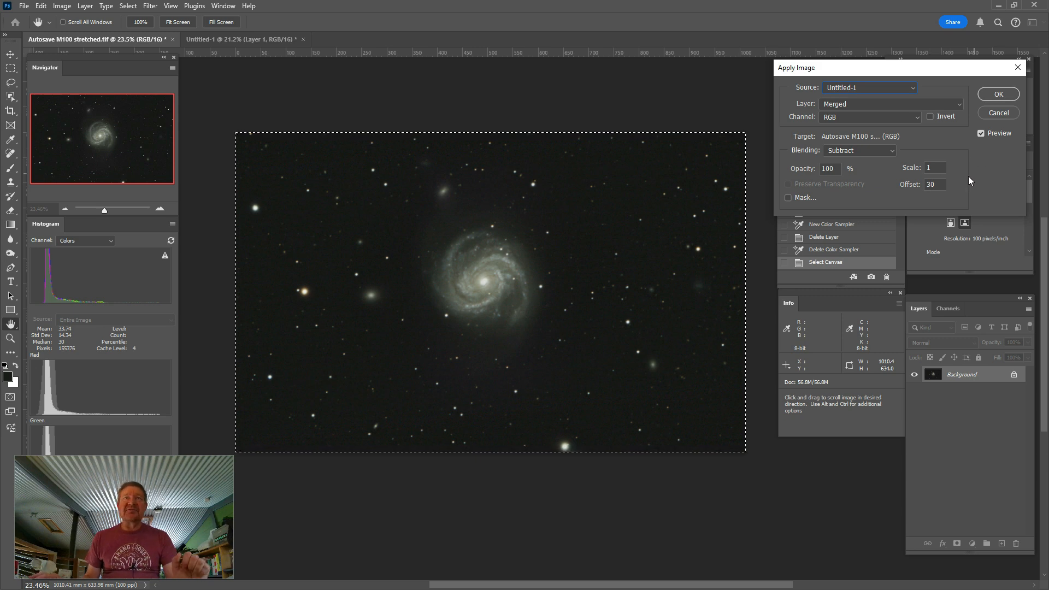
left_click(999, 95)
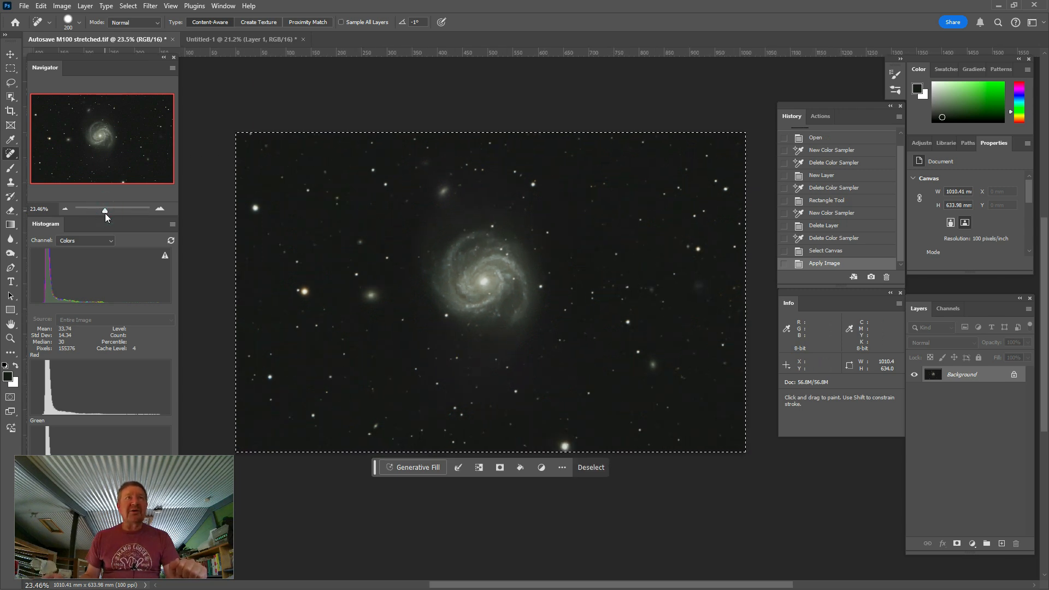
Step: Inspect the corrected background by raising the Levels midtones to 1.30, and return them to 1.00 before closing Levels
left_click_drag(103, 211, 106, 211)
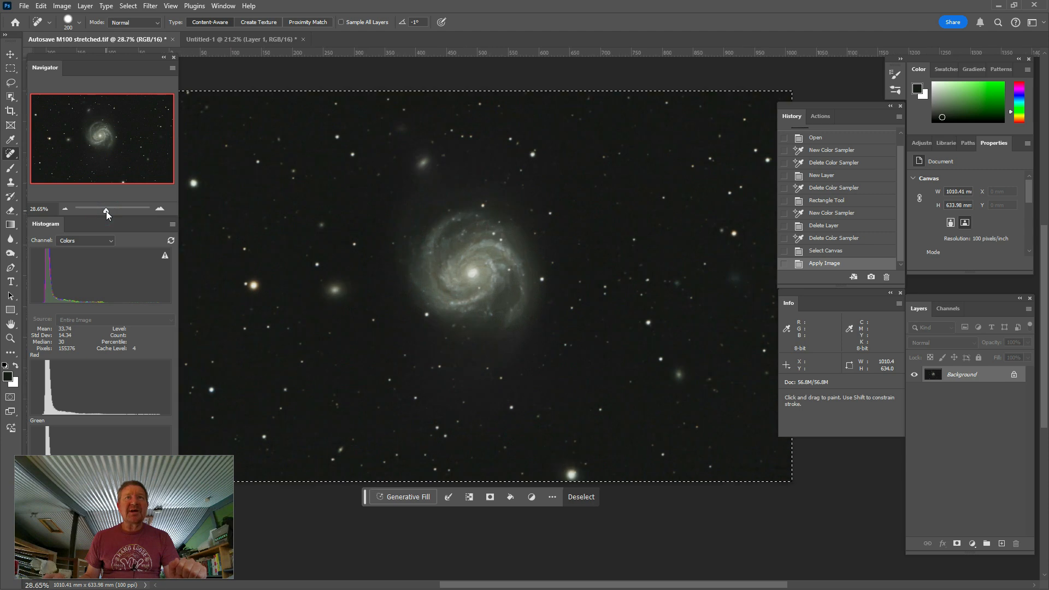
scroll(607, 436, "down", 1)
scroll(606, 436, "up", 2)
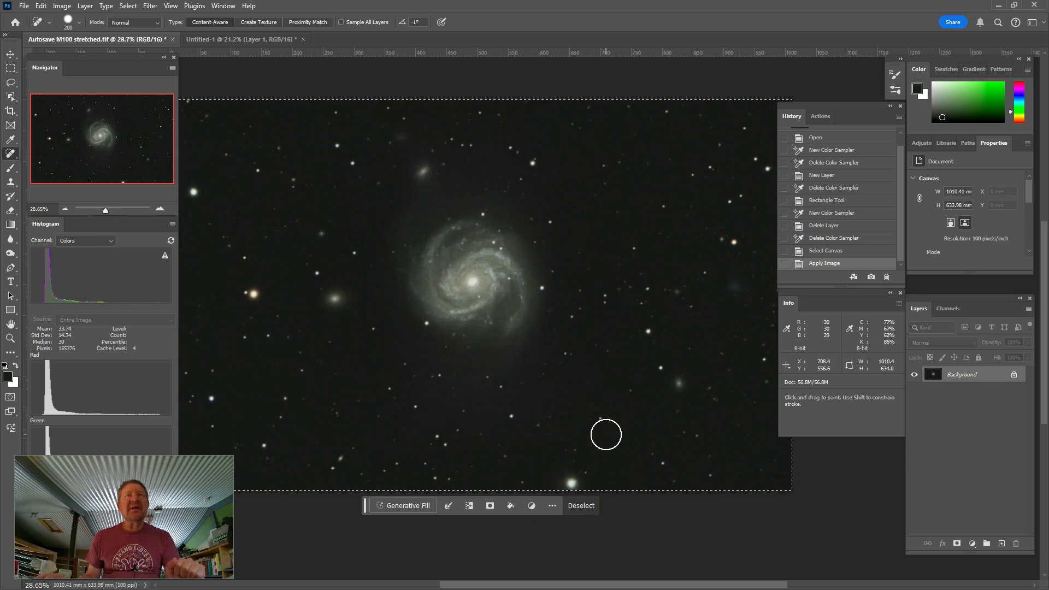
left_click(62, 7)
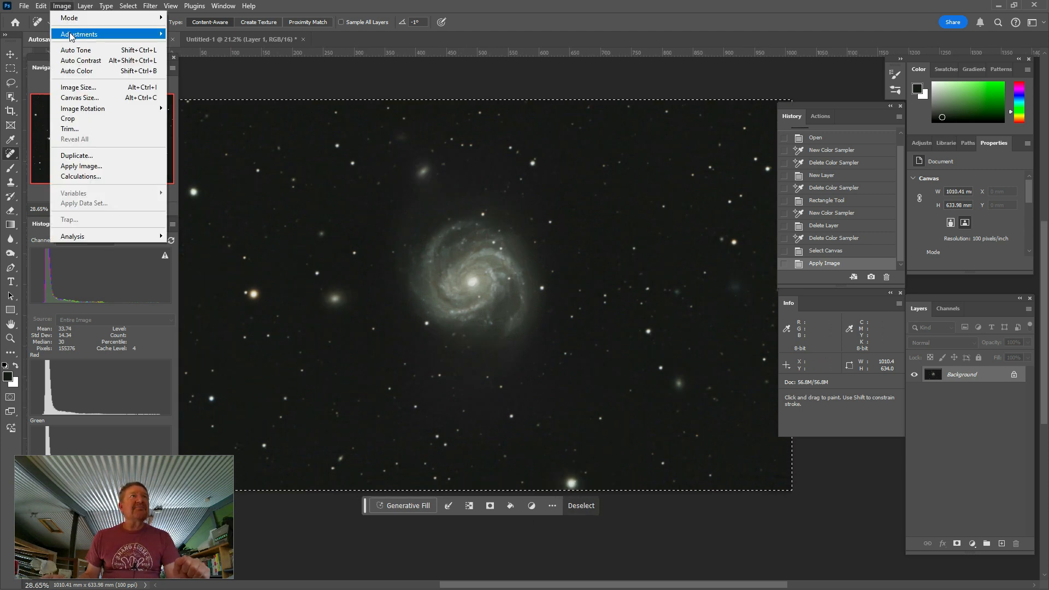
mouse_move(137, 36)
left_click(189, 44)
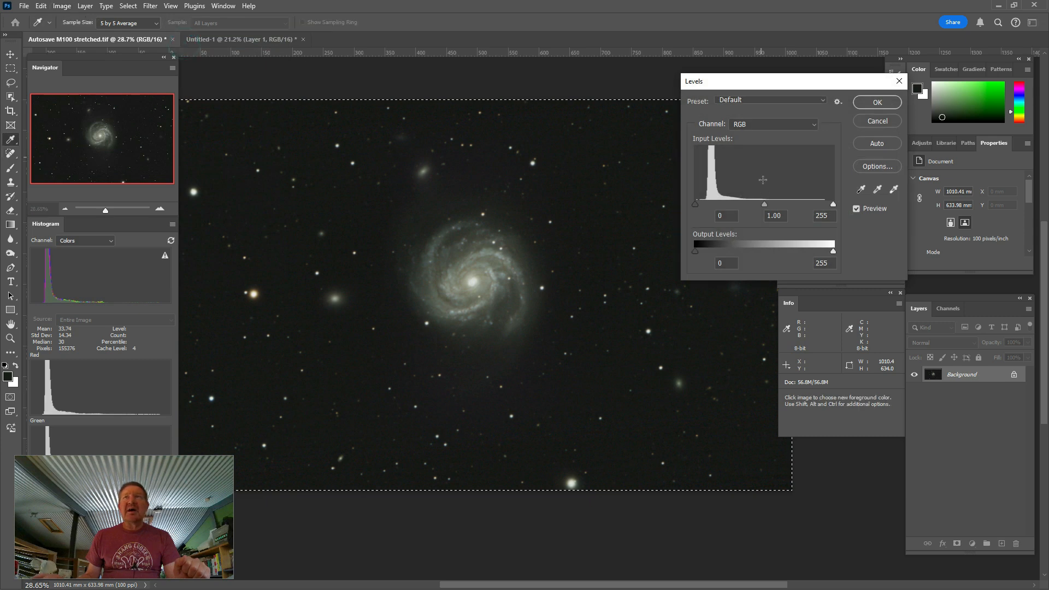
left_click_drag(765, 205, 752, 205)
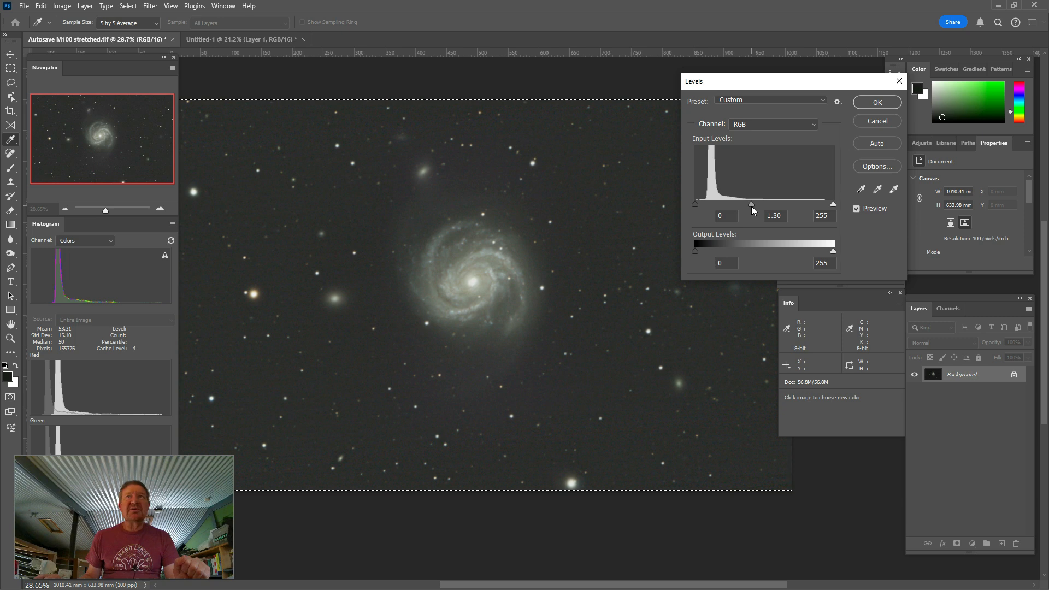
left_click_drag(754, 205, 765, 206)
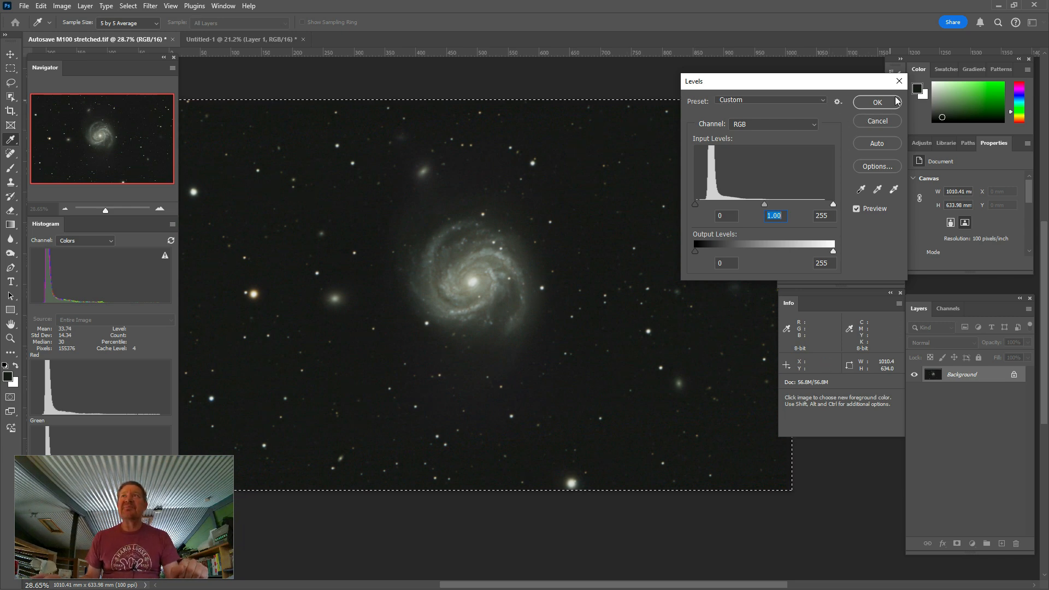
left_click(877, 102)
key("j")
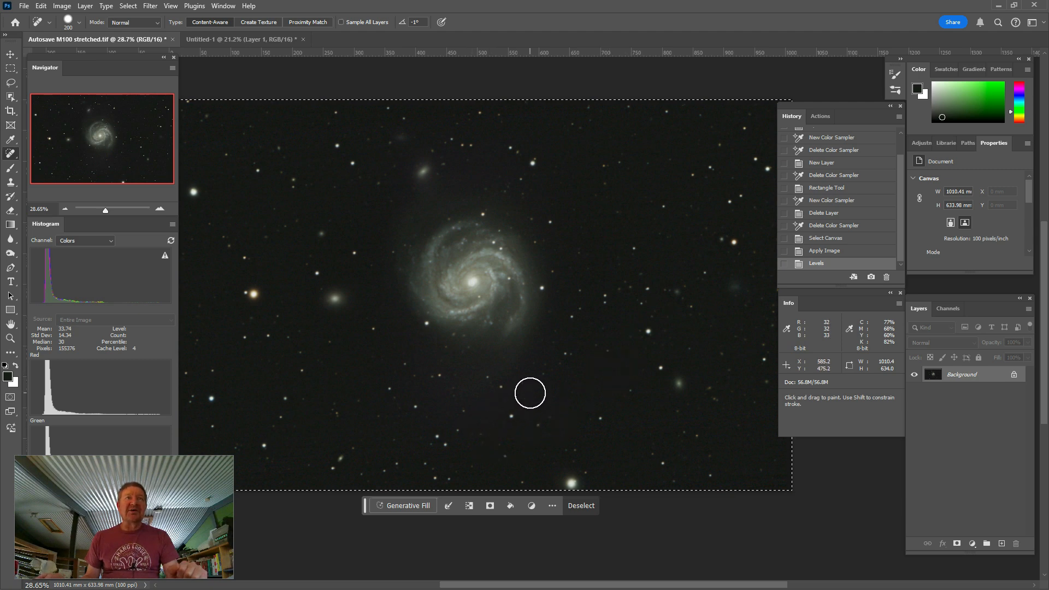
scroll(530, 393, "down", 1)
scroll(534, 393, "up", 1)
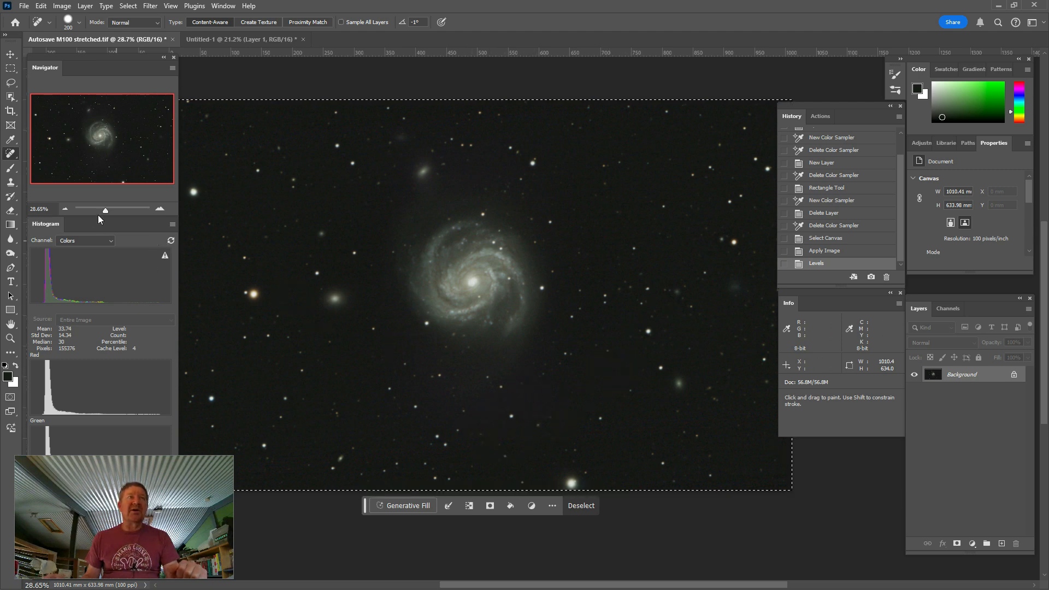
left_click(113, 213)
left_click_drag(107, 214, 104, 215)
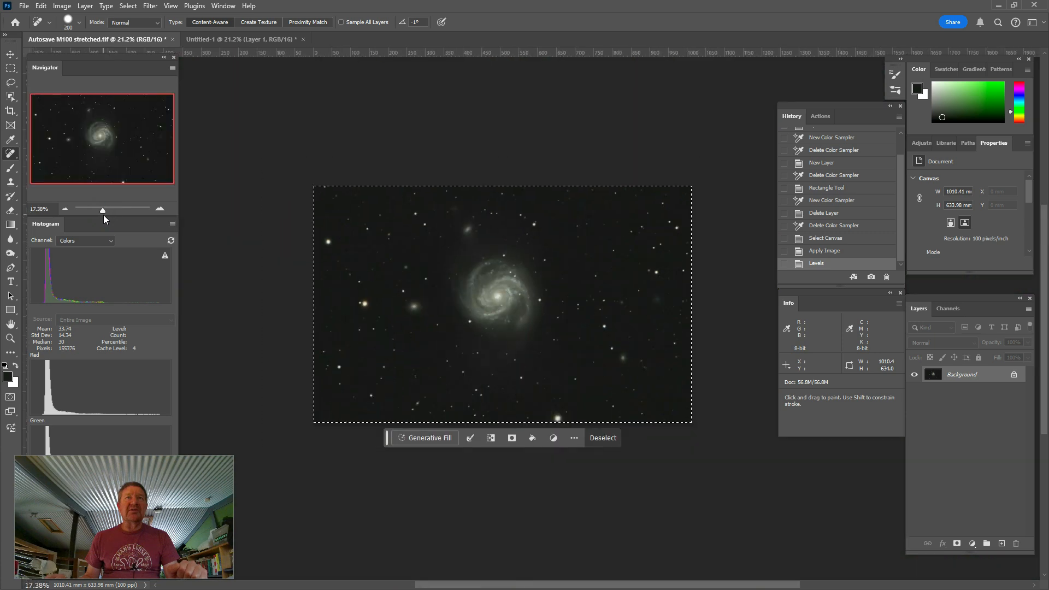